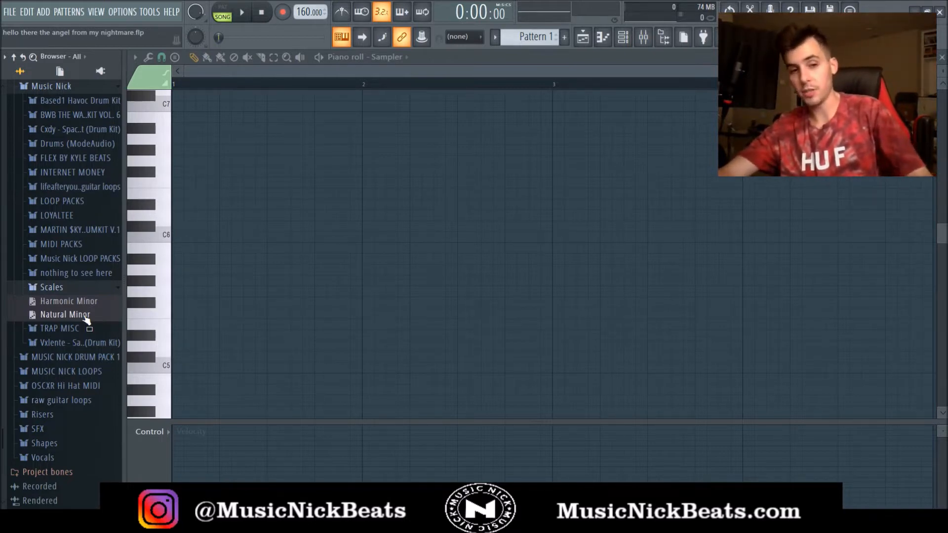
Load the Natural Minor file from the Scales folder into the Sampler's piano roll and look through its note range
drag(63, 322, 55, 322)
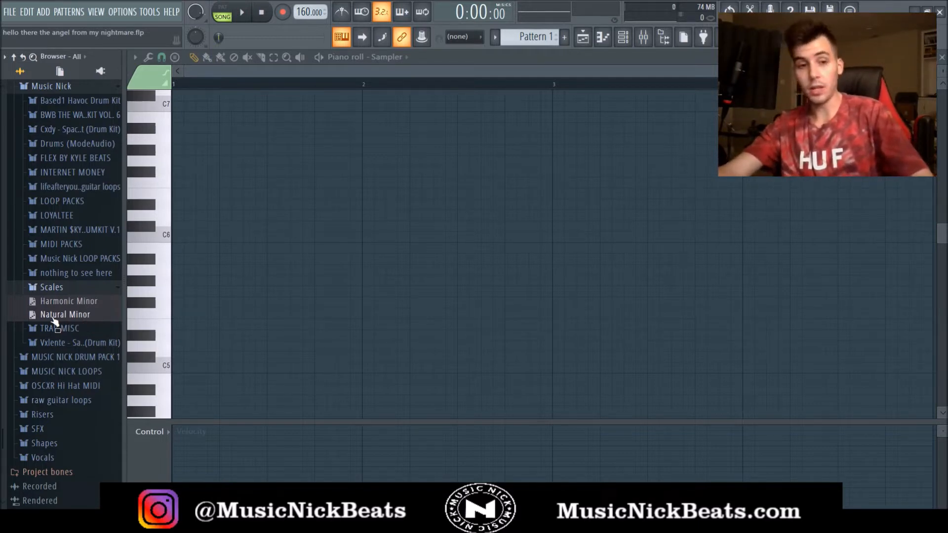
drag(54, 320, 275, 313)
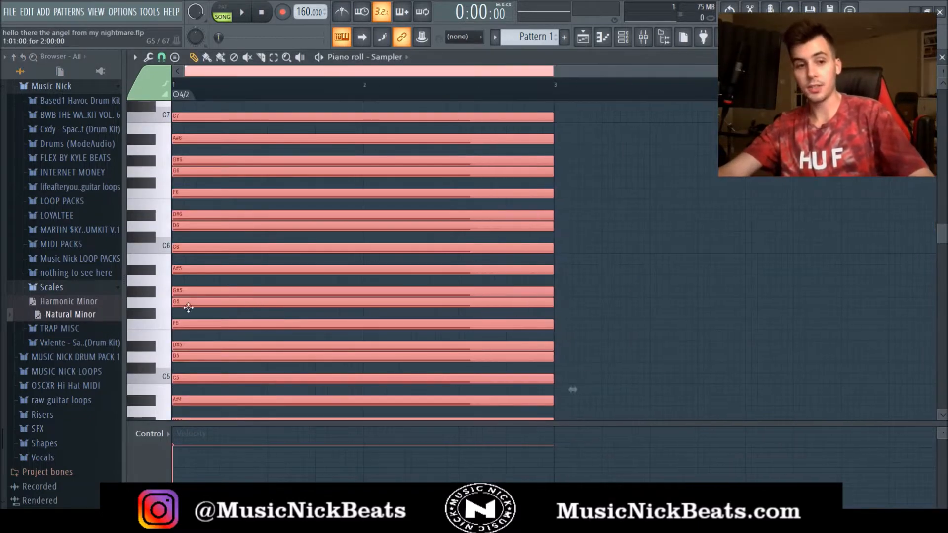
scroll(296, 307, down, 10)
scroll(299, 309, up, 8)
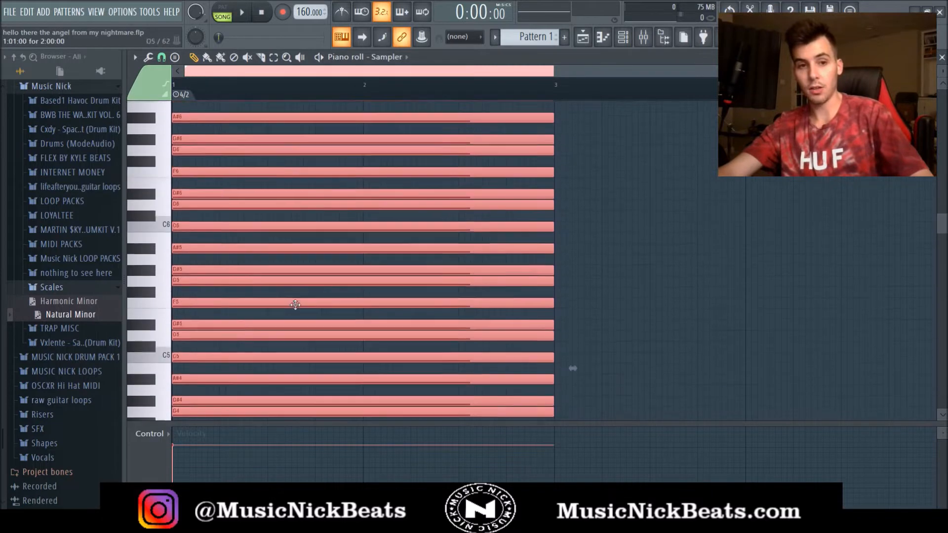
scroll(302, 308, down, 8)
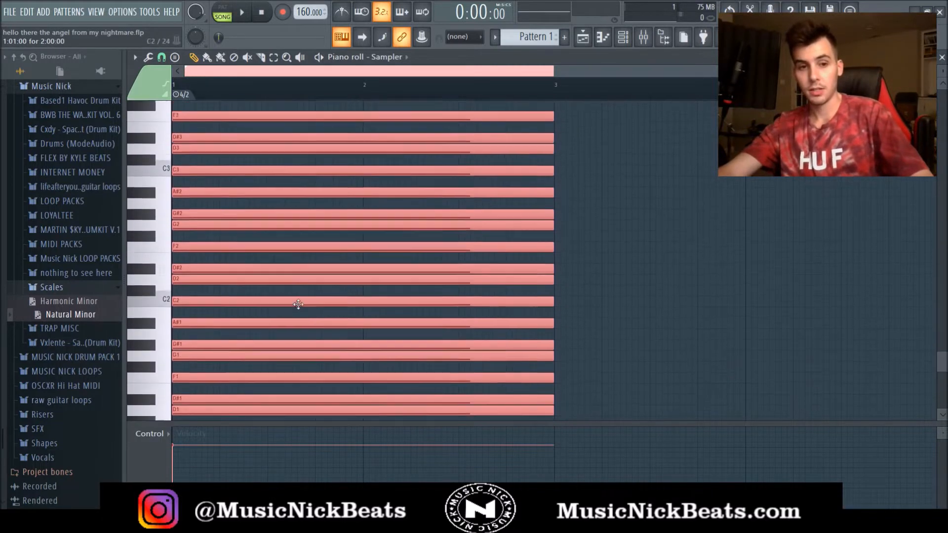
Remove the lowest scale notes and clear all remaining notes from the Sampler's piano roll
click(272, 232)
scroll(247, 222, up, 5)
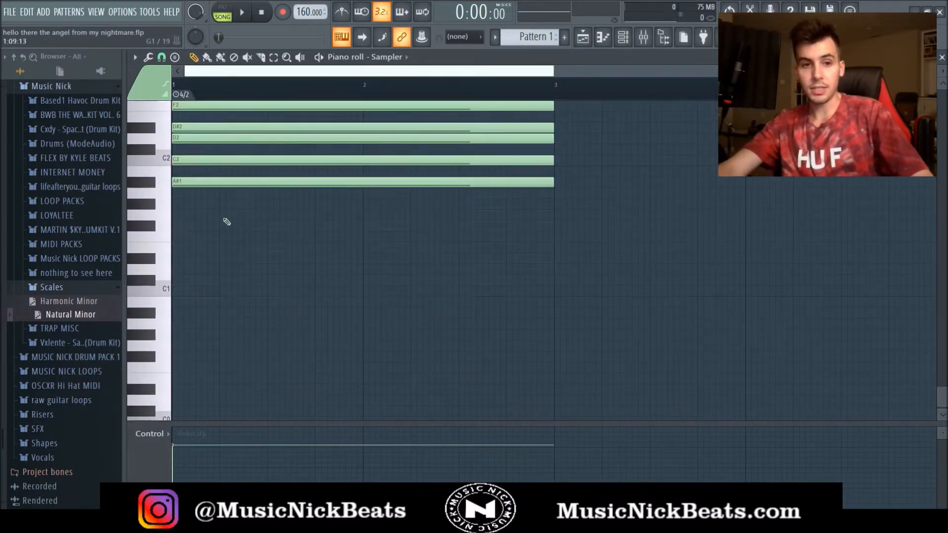
key(ctrl+a)
key(Delete)
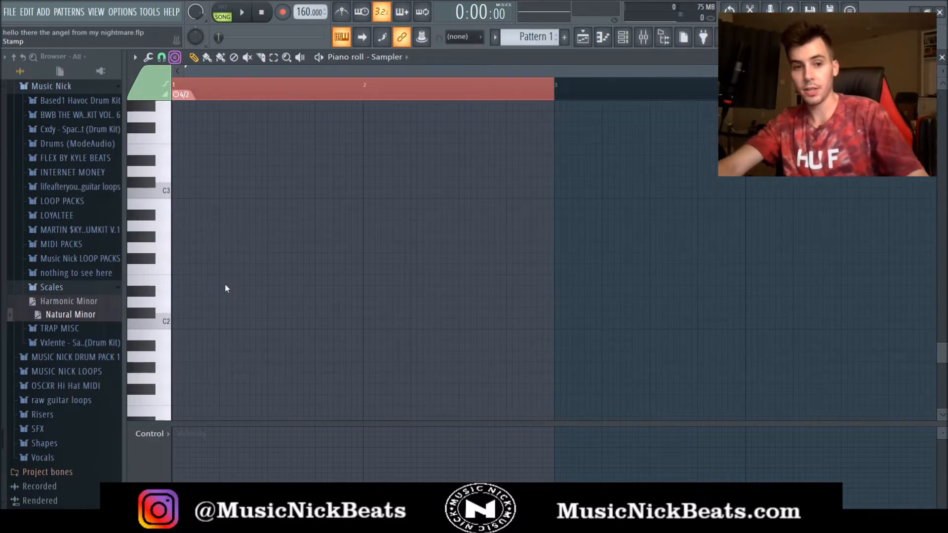
Stamp the natural minor scale at the start of bar 1 from C1 and again from C2, and select all notes
scroll(220, 321, down, 4)
click(177, 349)
mouse_move(176, 347)
mouse_down()
mouse_move(170, 209)
mouse_move(170, 220)
mouse_up()
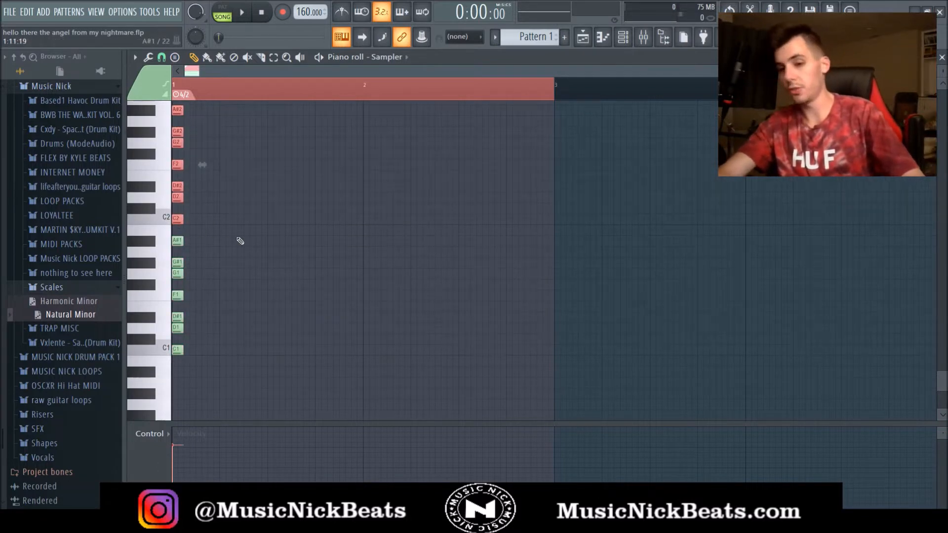
key(ctrl+a)
scroll(214, 247, up, 4)
scroll(201, 248, up, 1)
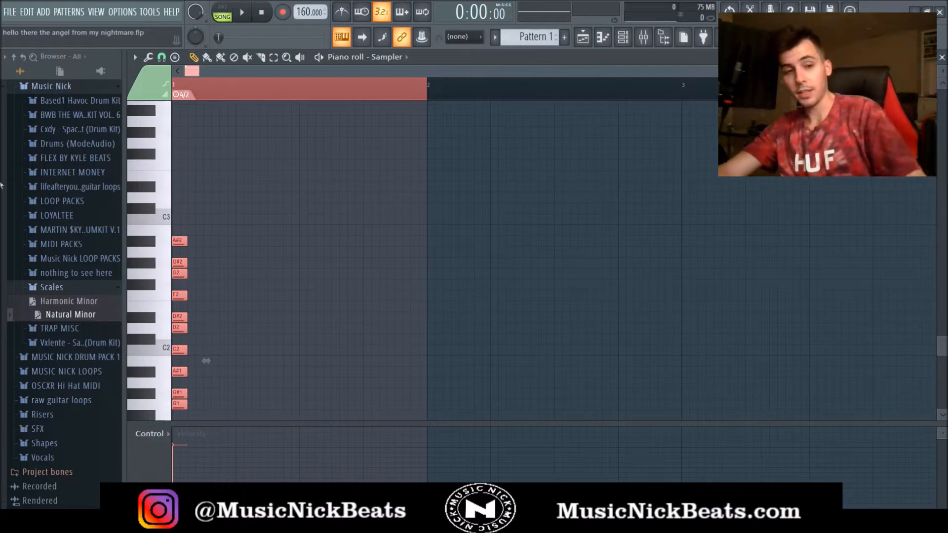
Load the Natural Minor file from the Scales folder into the Sampler's piano roll again
scroll(67, 183, up, 8)
scroll(58, 255, down, 4)
scroll(58, 255, down, 5)
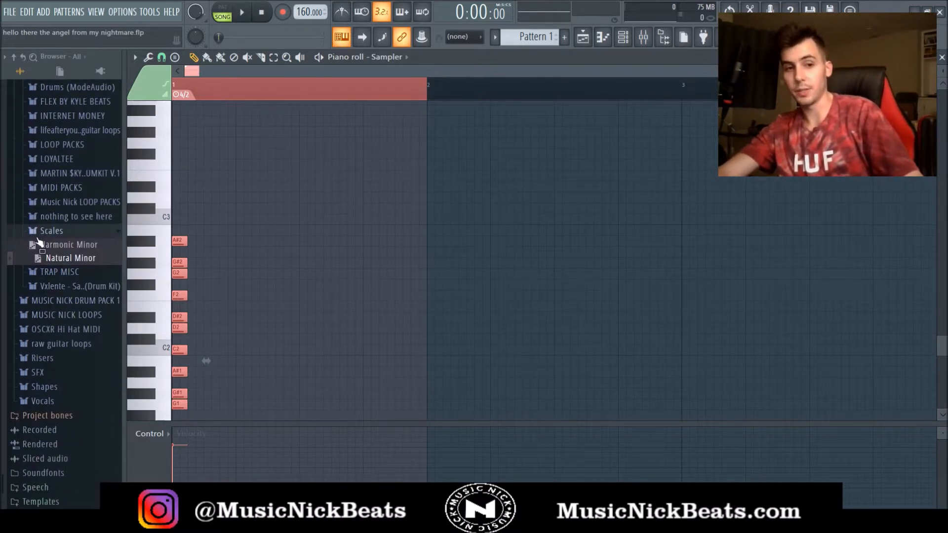
drag(56, 265, 269, 290)
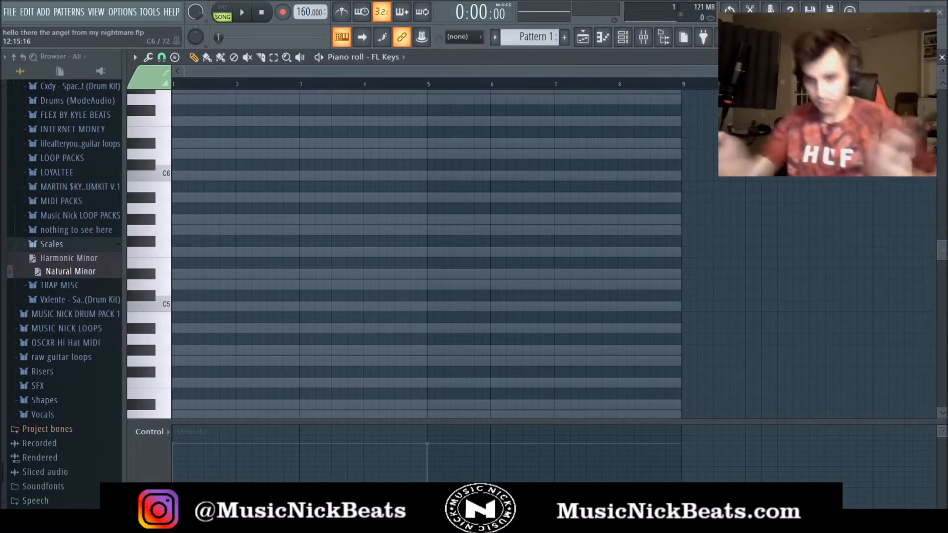
Audition the C keys and place one-bar FL Keys root notes C5, F5 and G5 in bars 1, 2 and 3
scroll(228, 275, down, 1)
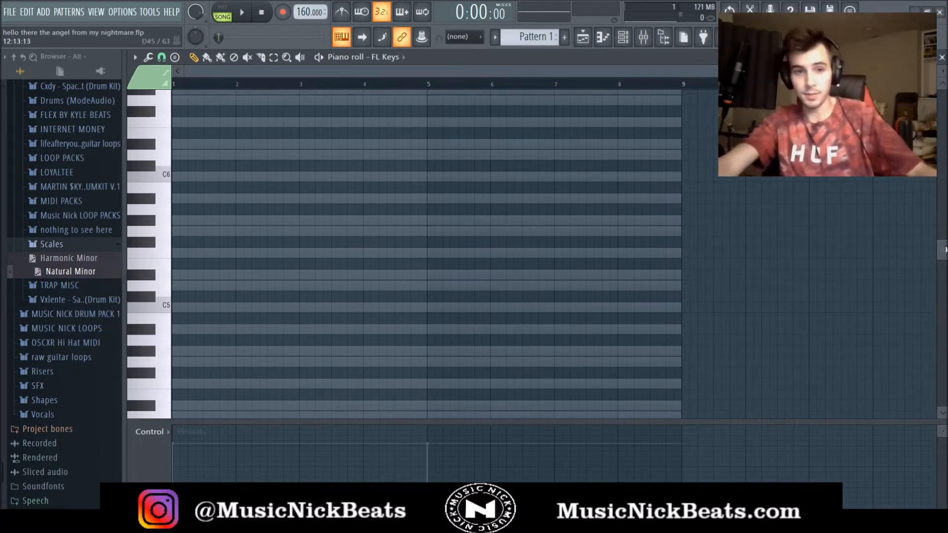
scroll(214, 284, down, 2)
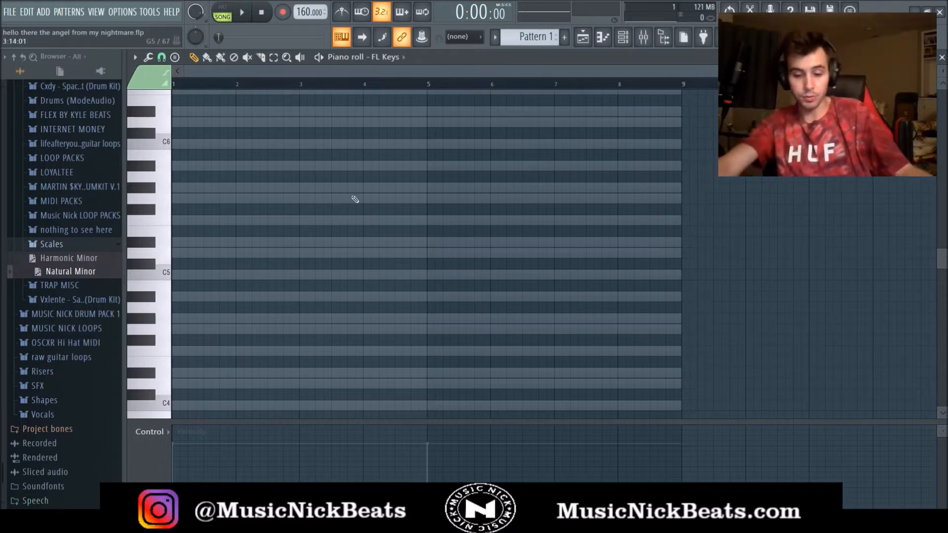
click(161, 275)
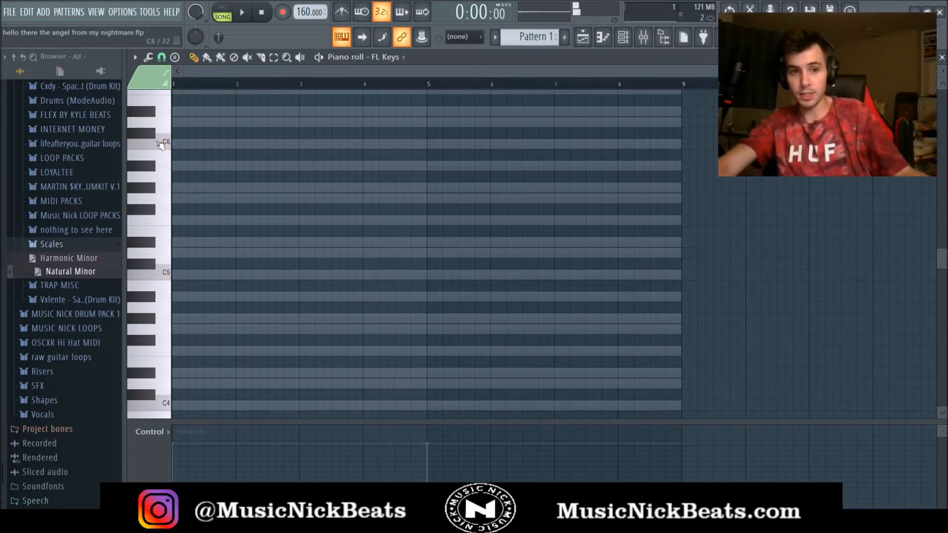
click(168, 276)
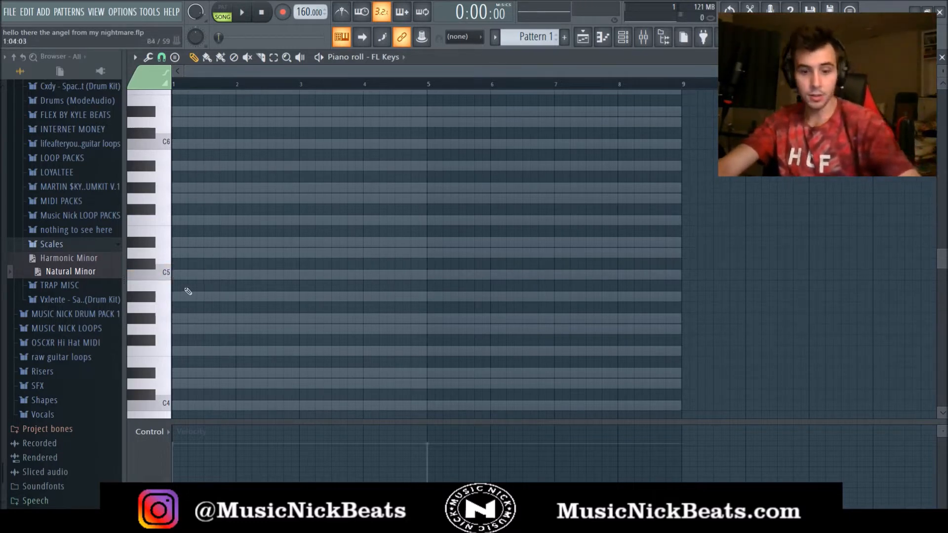
click(176, 275)
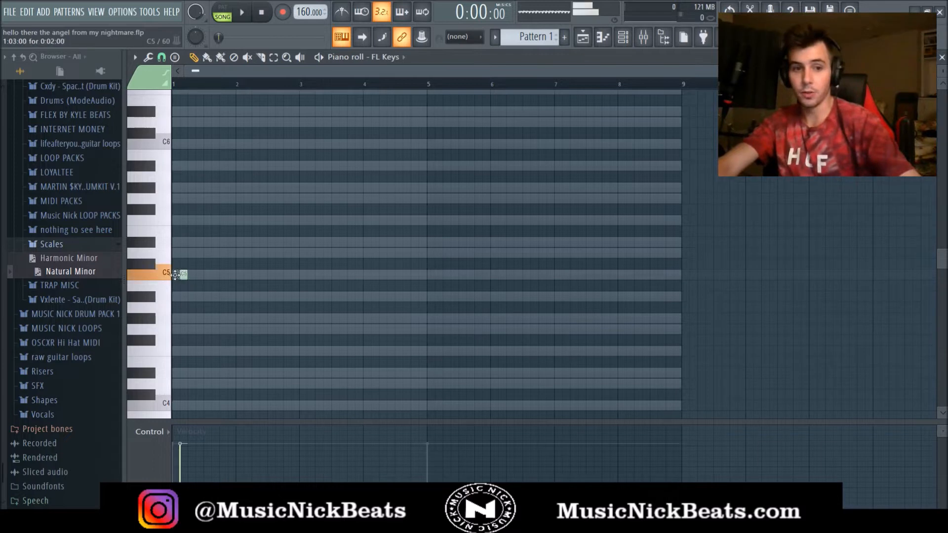
drag(176, 274, 239, 220)
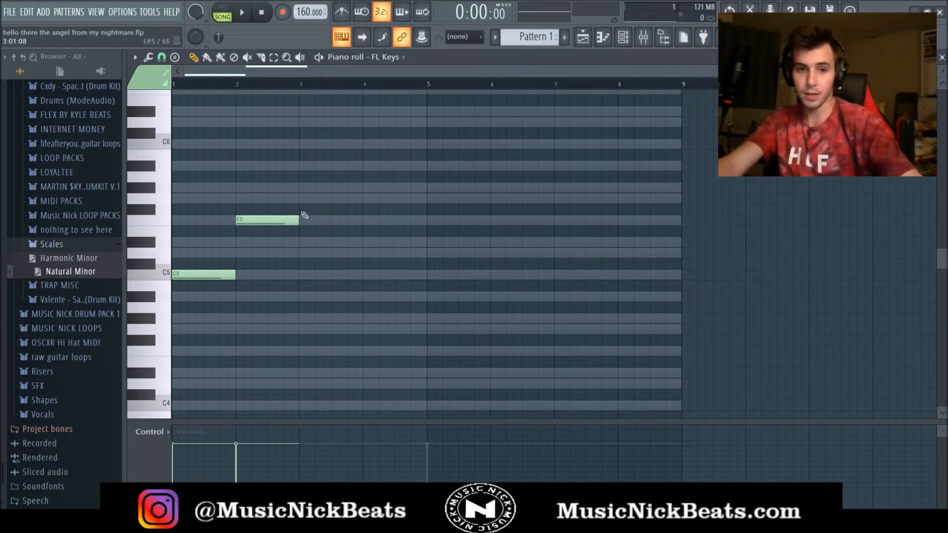
click(301, 198)
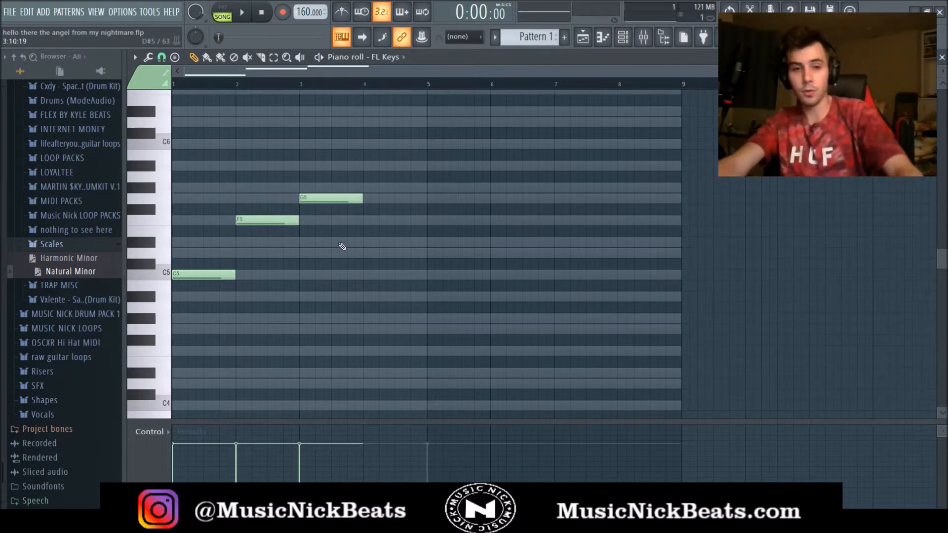
Extend the G5 root note to the end of bar 4 while playing the progression back
key(space)
drag(362, 202, 425, 204)
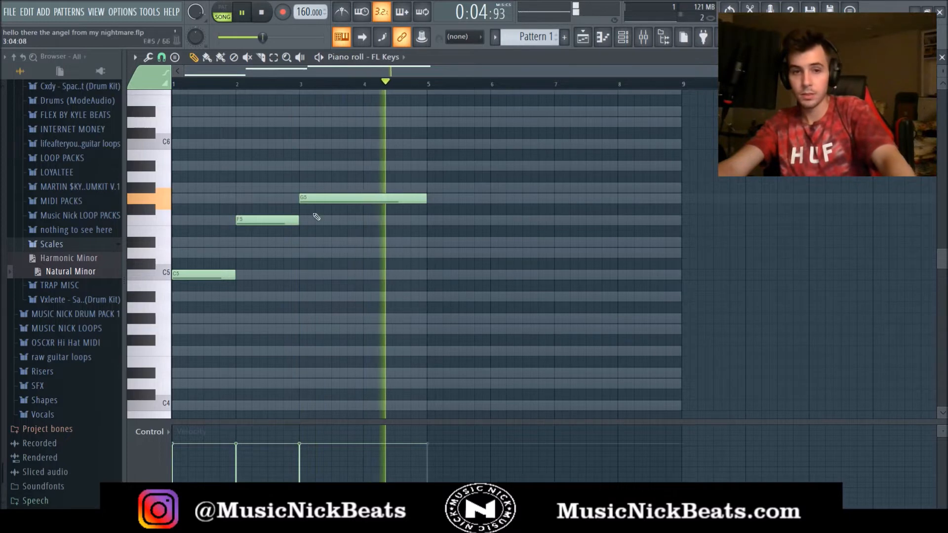
key(space)
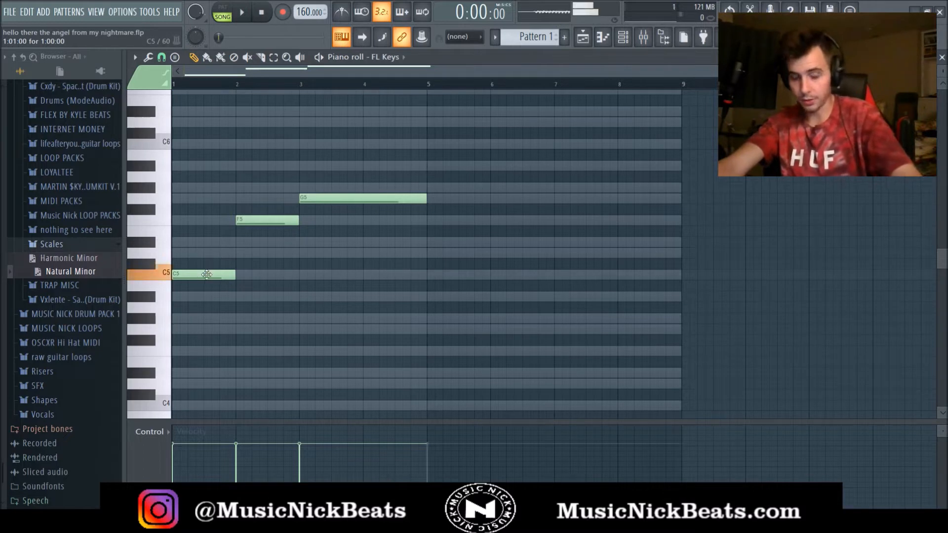
Stack one-bar notes D#5, G5, A#5 and D6 above the C5 root in bar 1
click(191, 273)
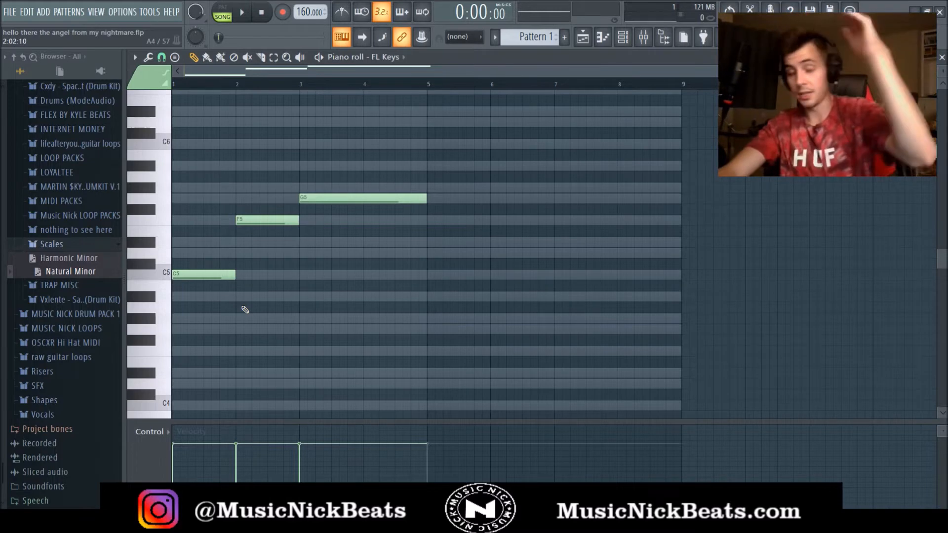
scroll(207, 310, up, 2)
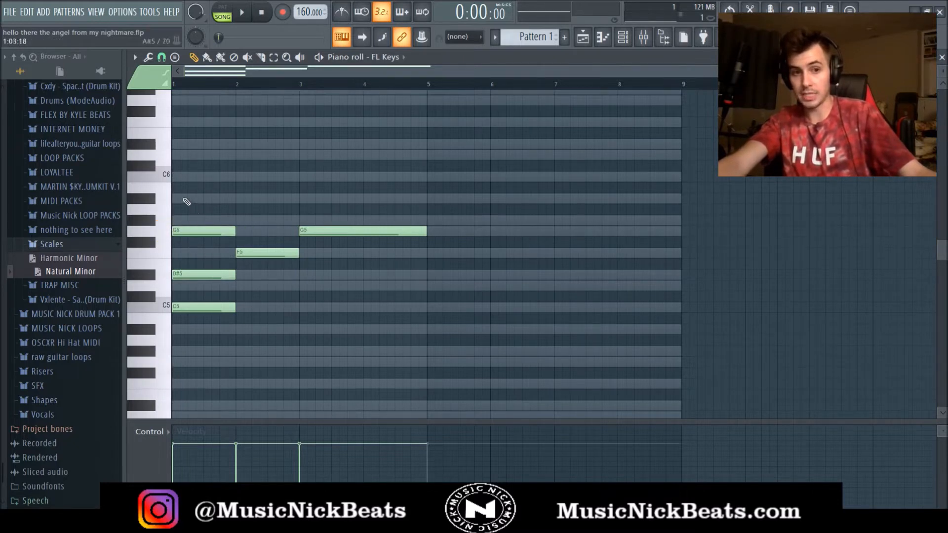
drag(186, 198, 157, 206)
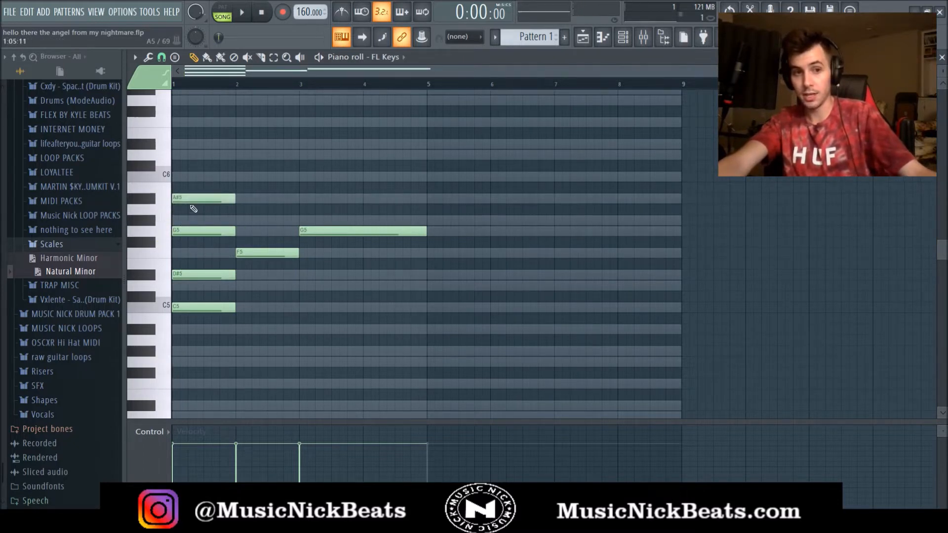
drag(191, 153, 71, 157)
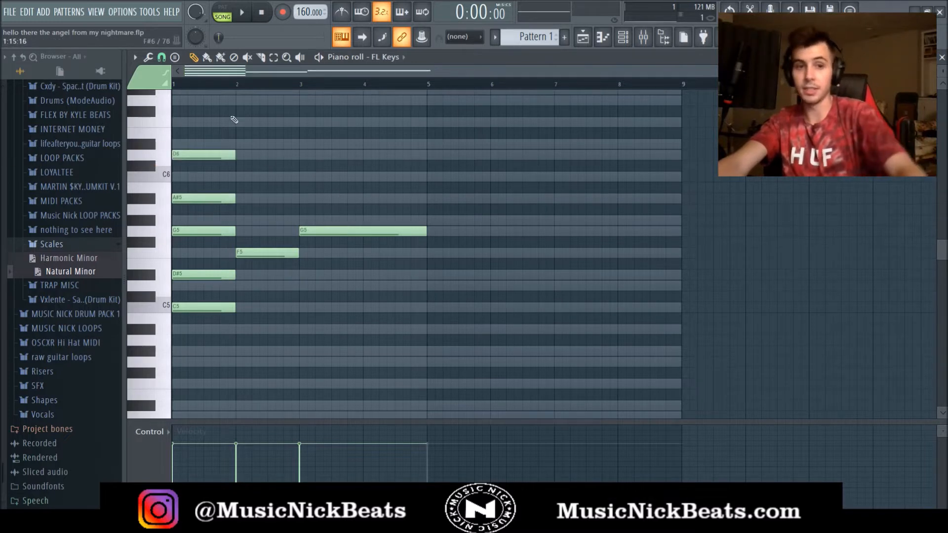
Play back the bar 1 chord and delete its D6 and A#5 notes
key(space)
key(space)
right_click(217, 154)
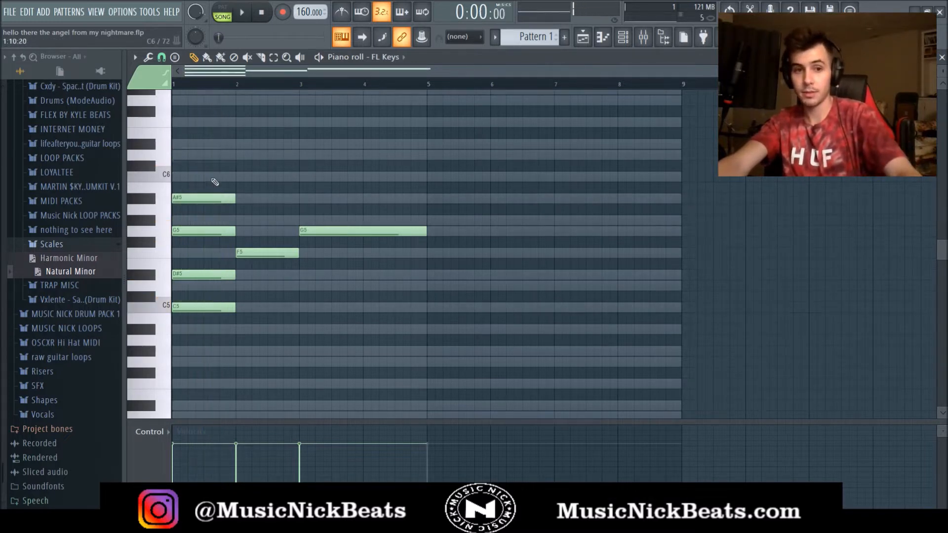
key(space)
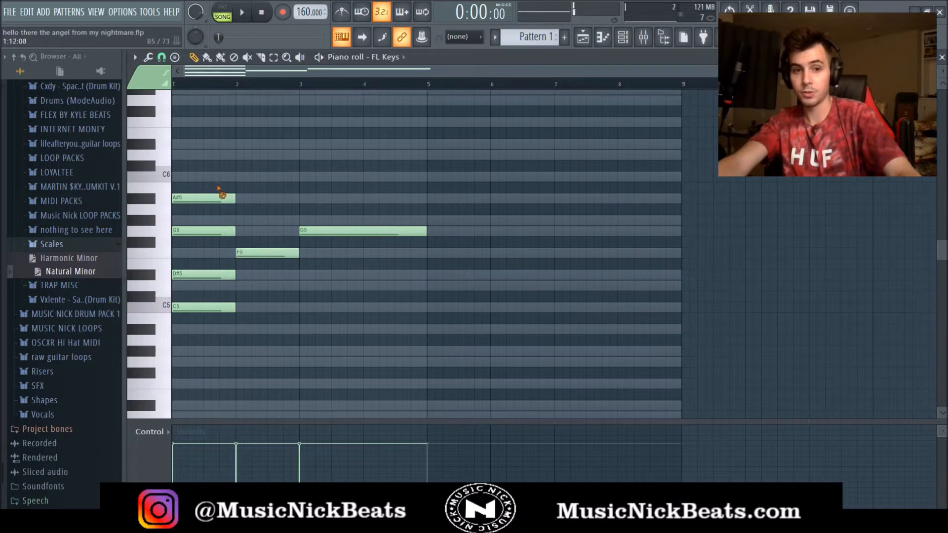
right_click(220, 197)
key(space)
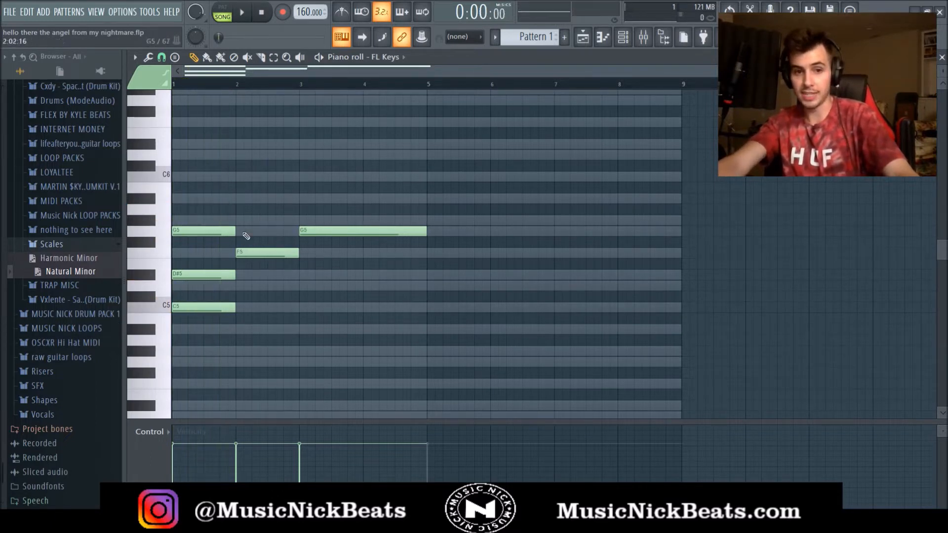
Add G#5 and C6 above F5 in bar 2, add A#5 and D6 above G5 in bars 3–4, and play the chords
click(236, 178)
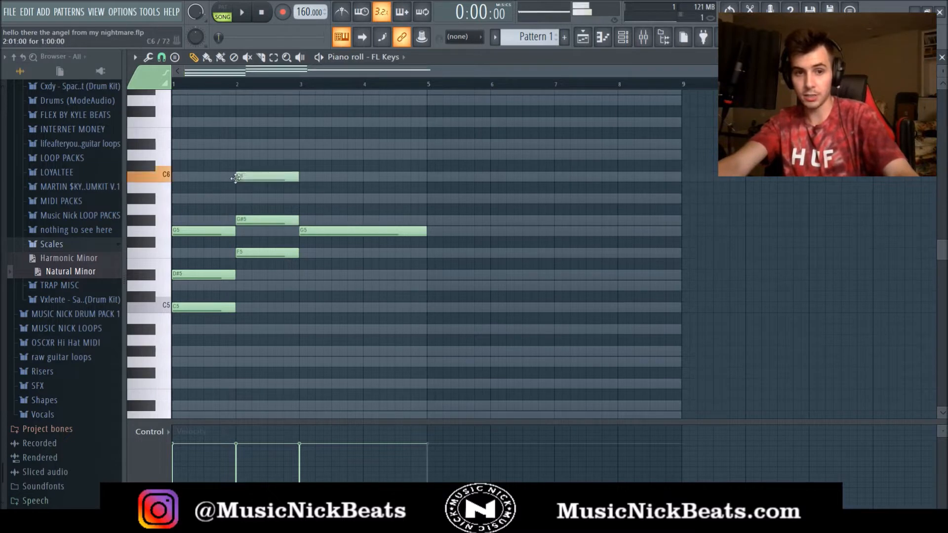
click(306, 157)
key(space)
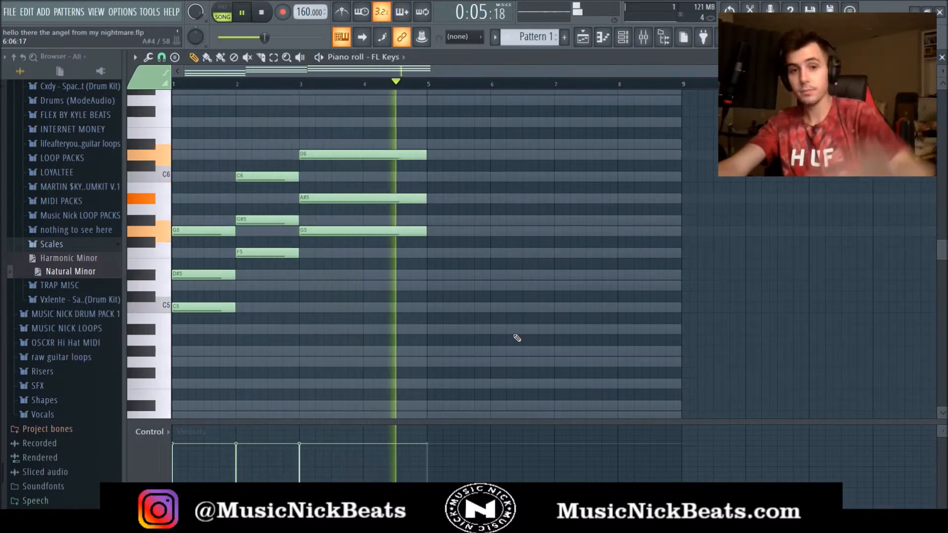
key(space)
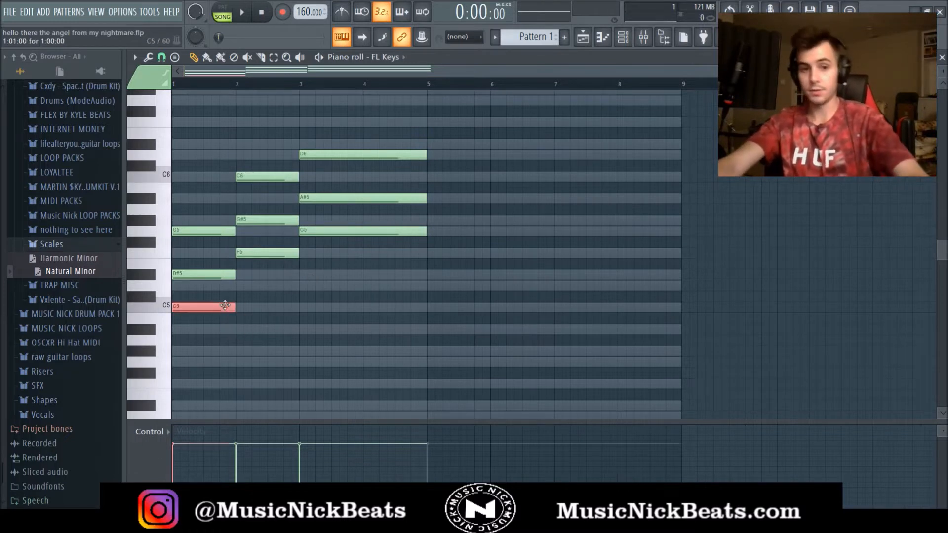
Invert the chords by moving bar 1's C5 up an octave and bar 3's D6 down an octave, and play them back
key(ctrl+Up)
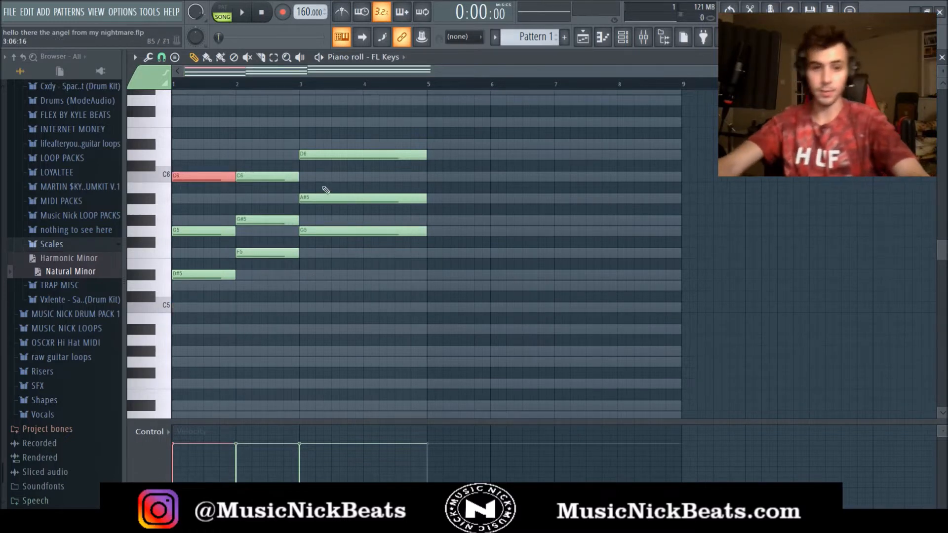
click(320, 154)
key(ctrl+Down)
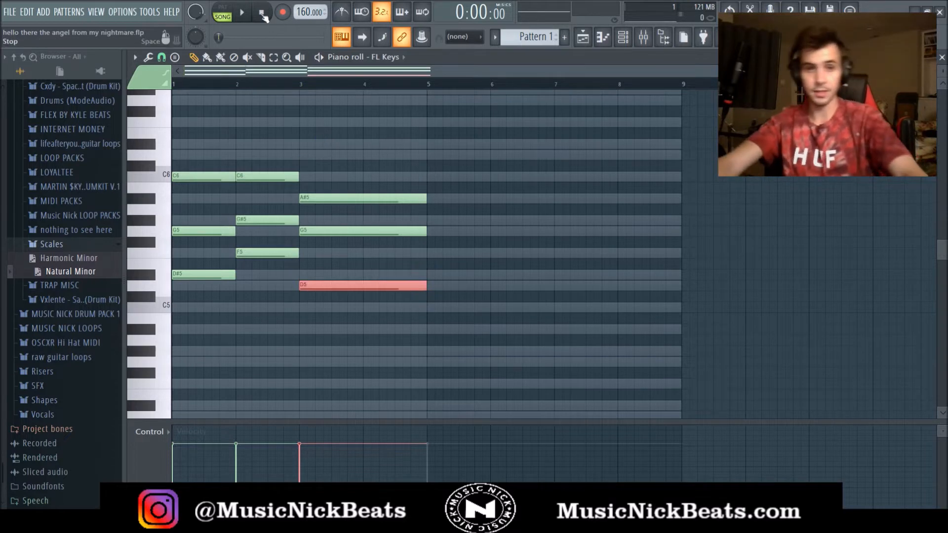
key(space)
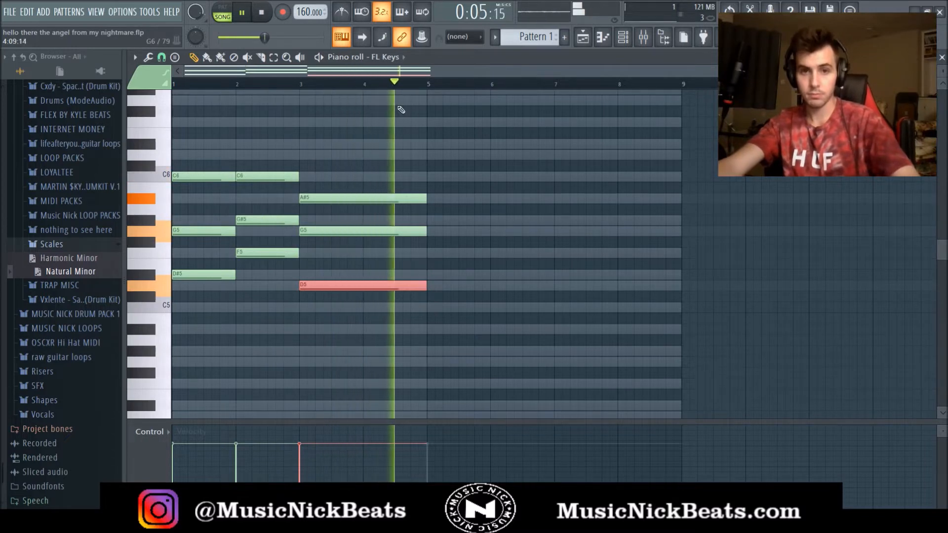
key(space)
Duplicate the whole four-bar chord progression into bars 5–8 and deselect the notes
key(ctrl+a)
key(ctrl+b)
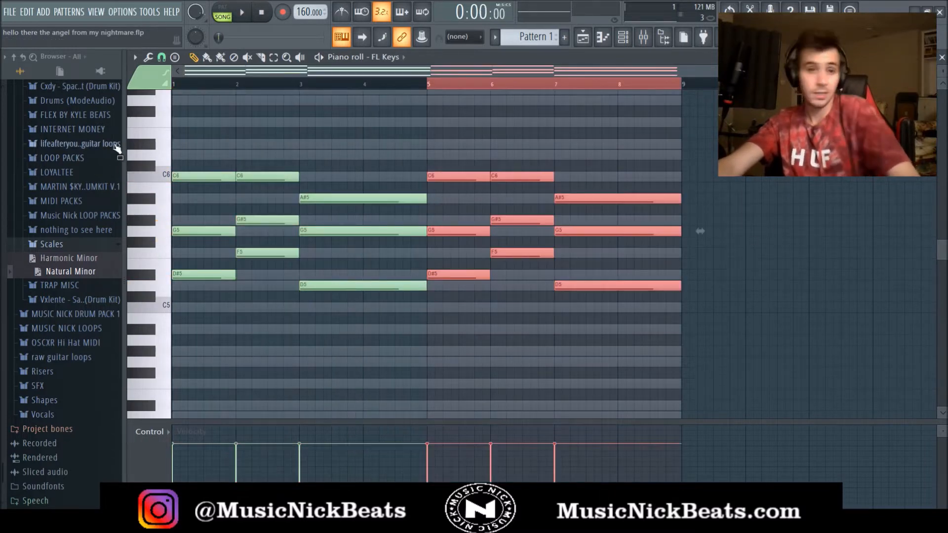
key(ctrl+d)
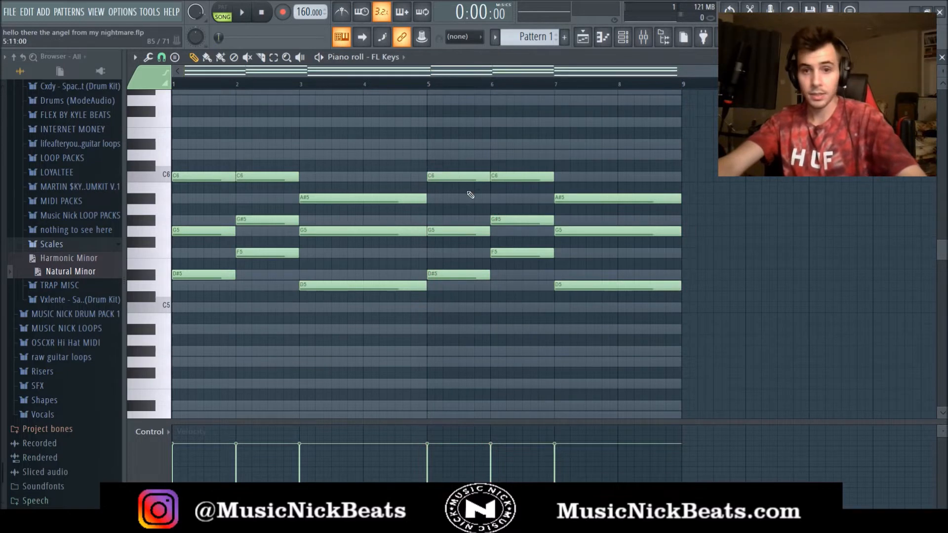
Copy the top note of every chord one octave down, adding C5 and A#4 notes beneath the chords
drag(657, 197, 182, 177)
drag(177, 257, 177, 309)
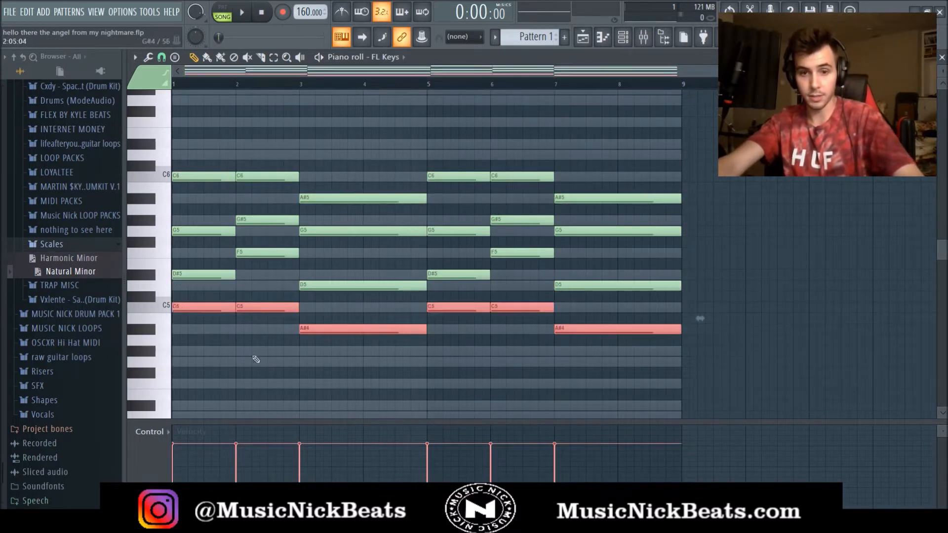
Play back the eight-bar progression and try the last chord's A#4 note in higher octaves
key(ctrl+d)
key(space)
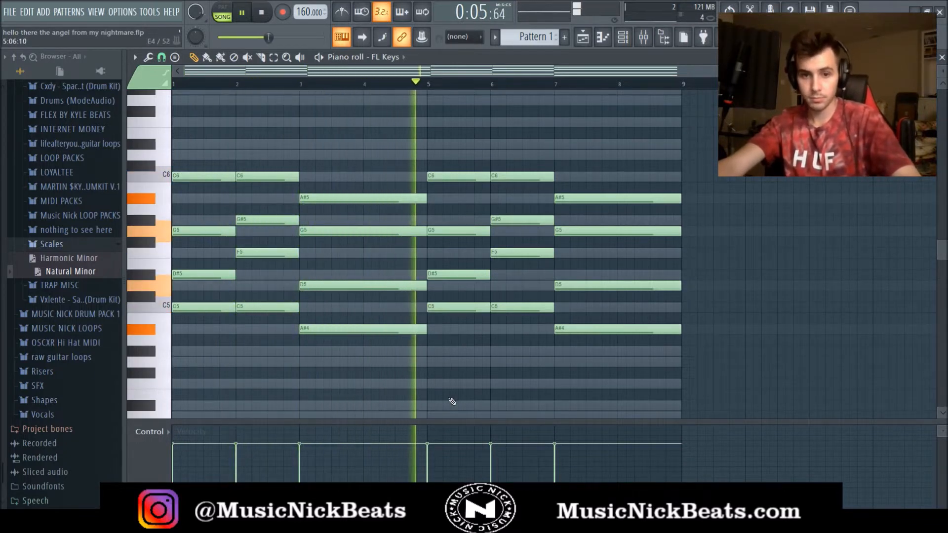
ctrl+click(573, 330)
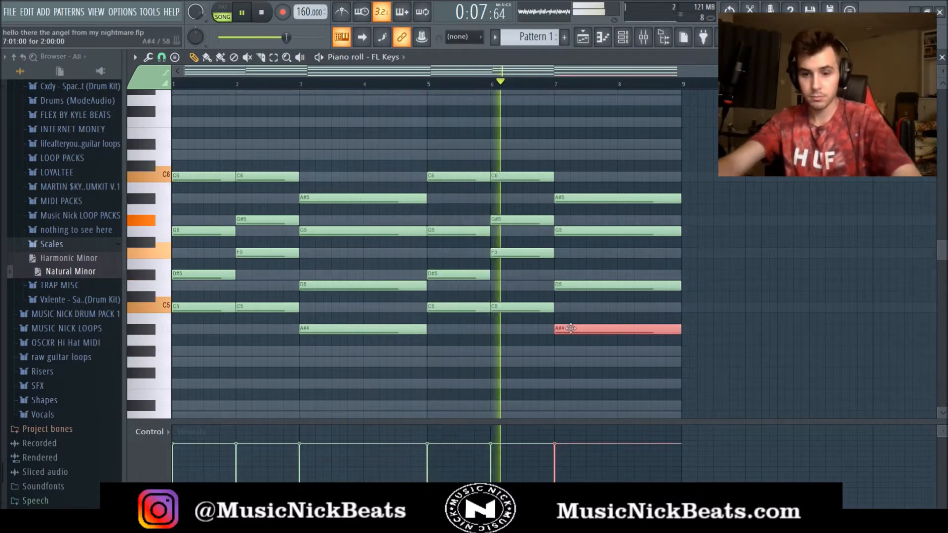
key(ctrl+Up)
key(ctrl+Up)
key(ctrl+Down)
key(ctrl+Down)
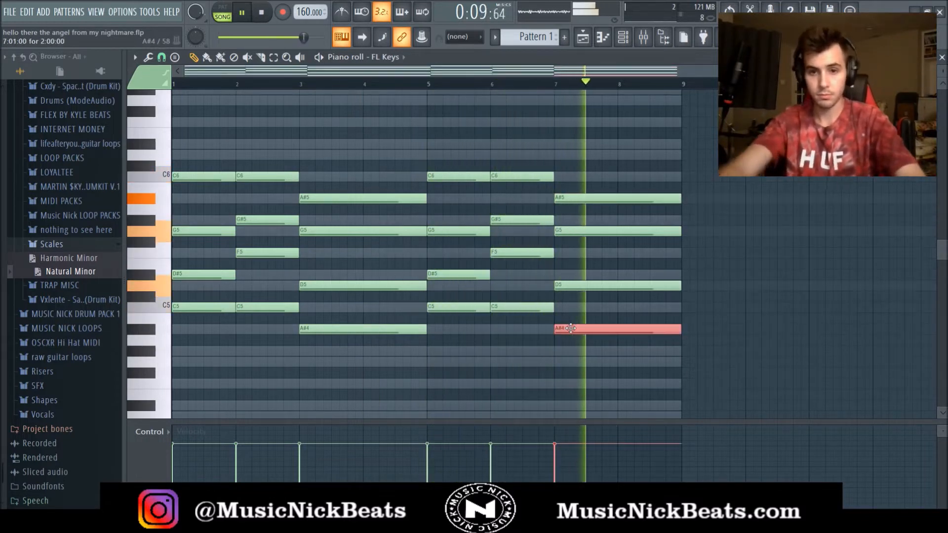
Try the last chord's D5 note one octave higher, at D6, and play it back
key(space)
ctrl+click(574, 286)
key(ctrl+Up)
key(space)
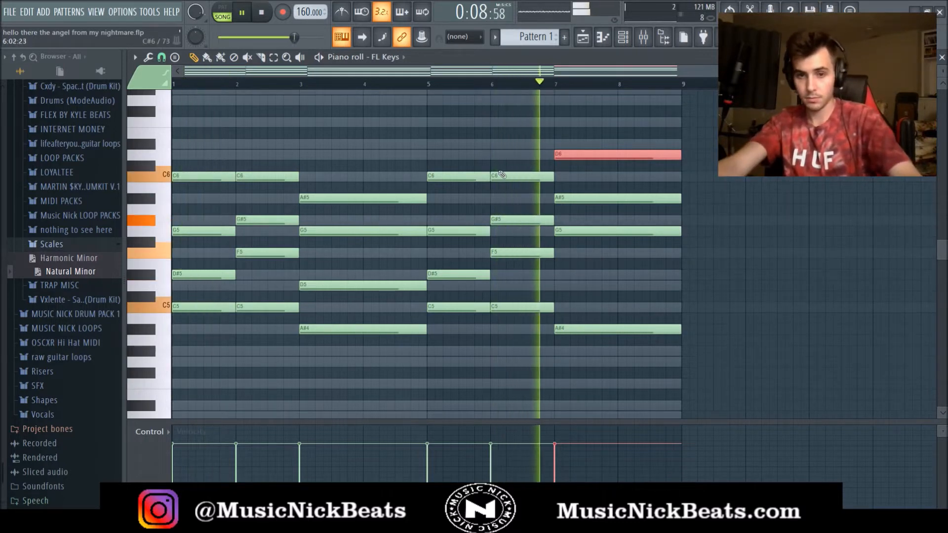
key(ctrl+s)
Move the last chord's A#4 up two octaves to A#6 and its D6 down to D5, and play the result
drag(594, 300, 593, 345)
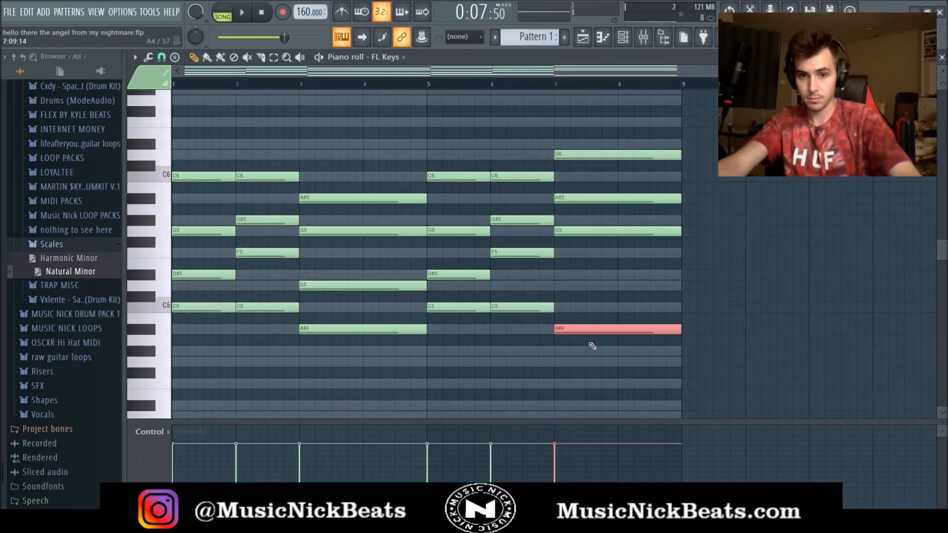
key(ctrl+Up)
key(ctrl+Up)
scroll(580, 295, up, 2)
scroll(580, 294, up, 1)
click(573, 250)
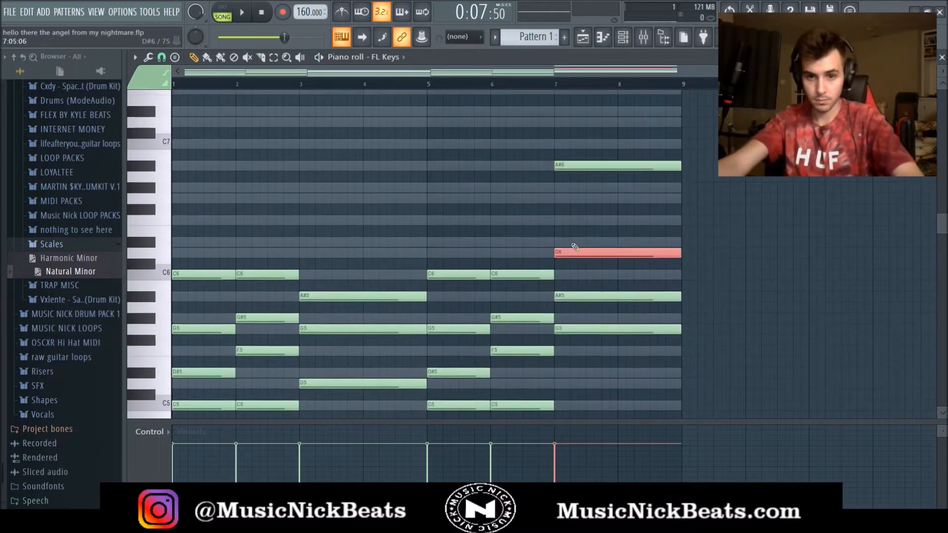
key(space)
key(ctrl+Down)
scroll(573, 247, down, 2)
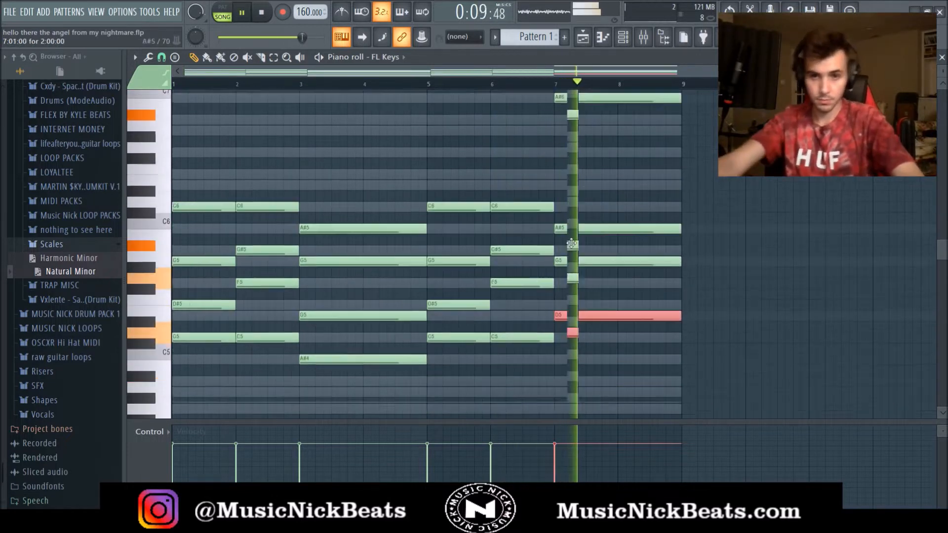
Delete the A#6 note from the chord in bars 7–8 and play the chord without it
key(space)
scroll(589, 201, up, 1)
key(space)
right_click(587, 173)
right_click(589, 133)
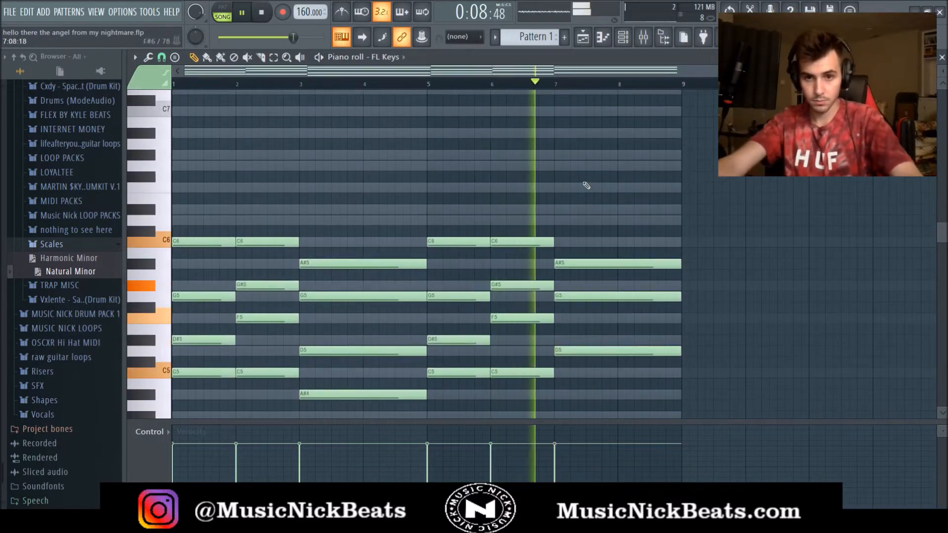
Try a two-bar D#6 note above the chord in bars 7–8 and play it back
click(560, 210)
key(space)
key(space)
scroll(669, 268, down, 1)
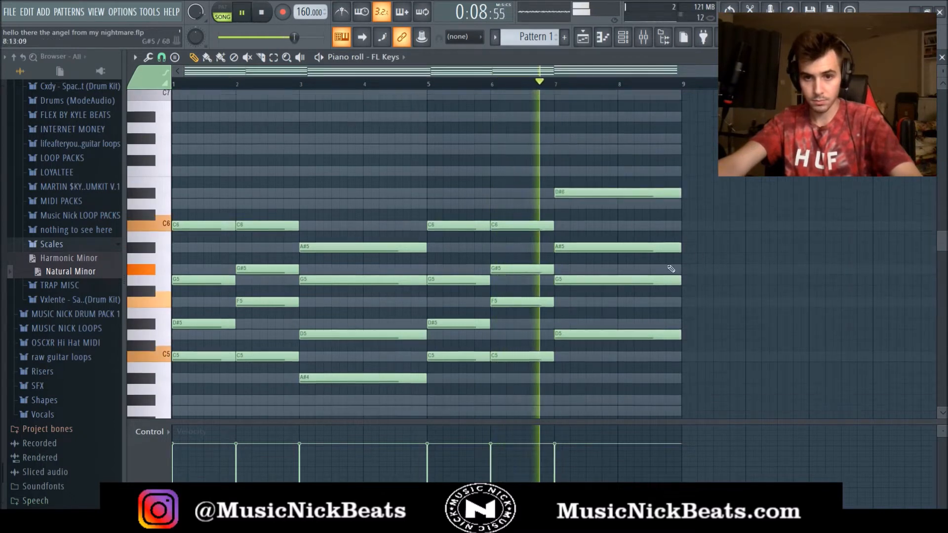
Replace the top note of the last chord with a D6 spanning bars 7–8 and play the ending
key(space)
right_click(564, 179)
key(space)
click(563, 186)
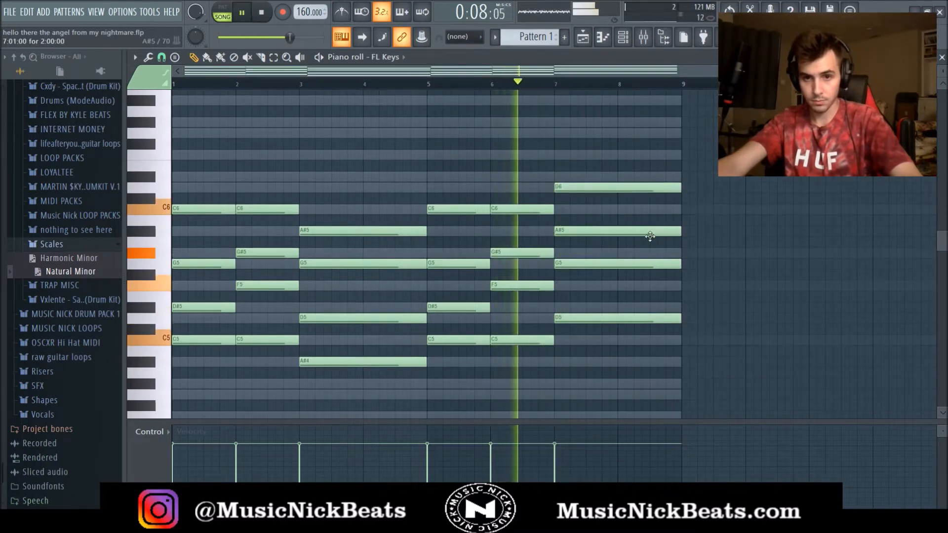
scroll(617, 213, down, 1)
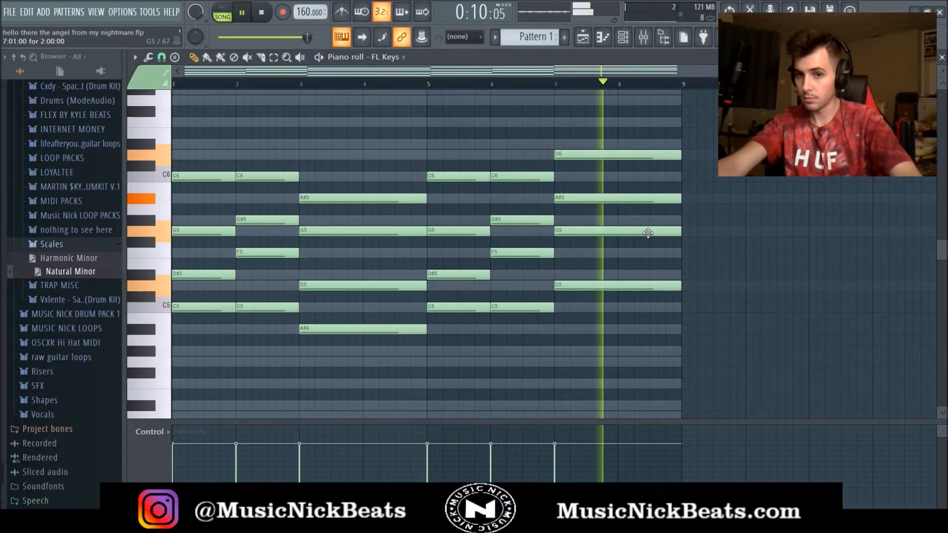
key(space)
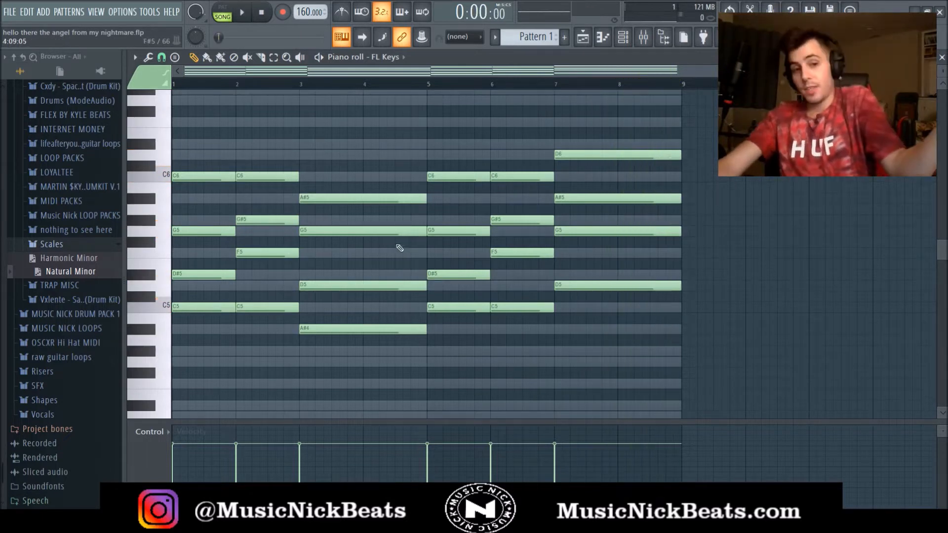
scroll(339, 265, up, 1)
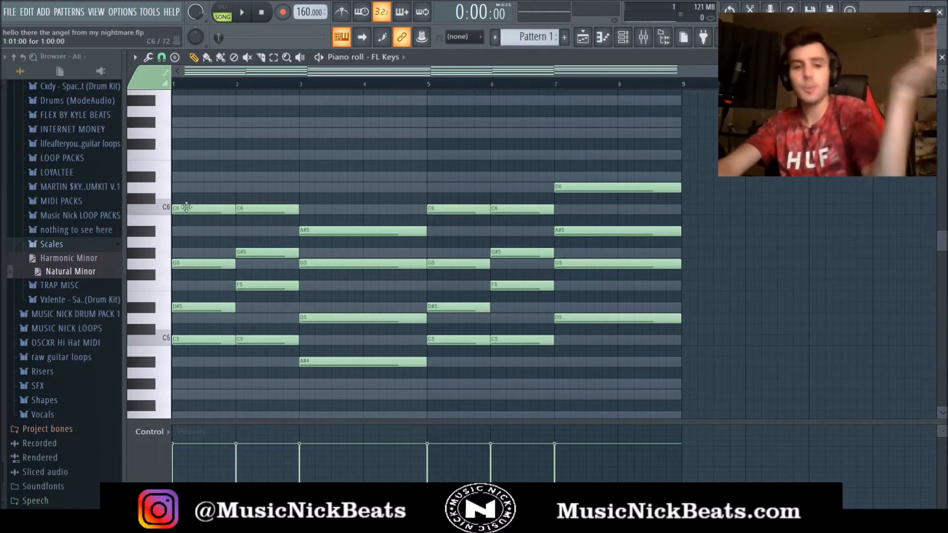
scroll(204, 228, up, 2)
scroll(195, 229, down, 1)
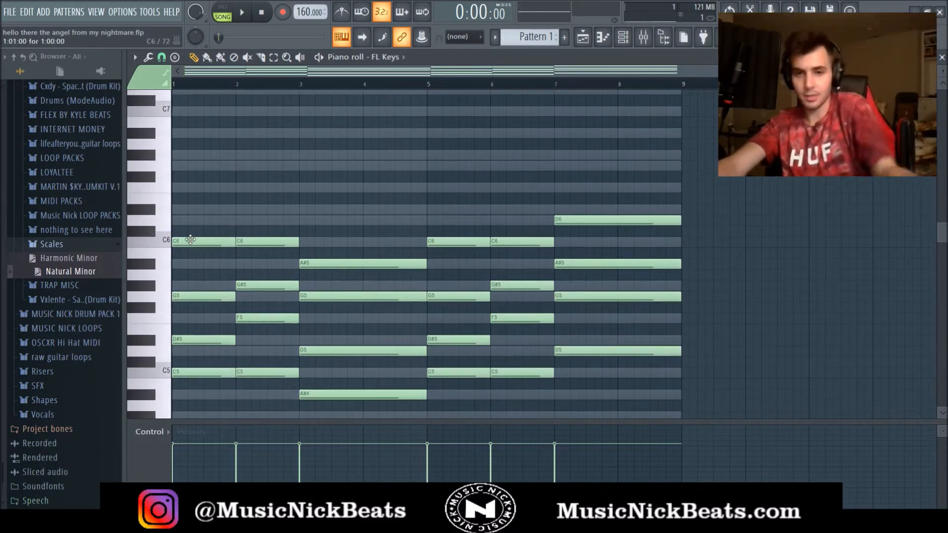
scroll(156, 179, up, 1)
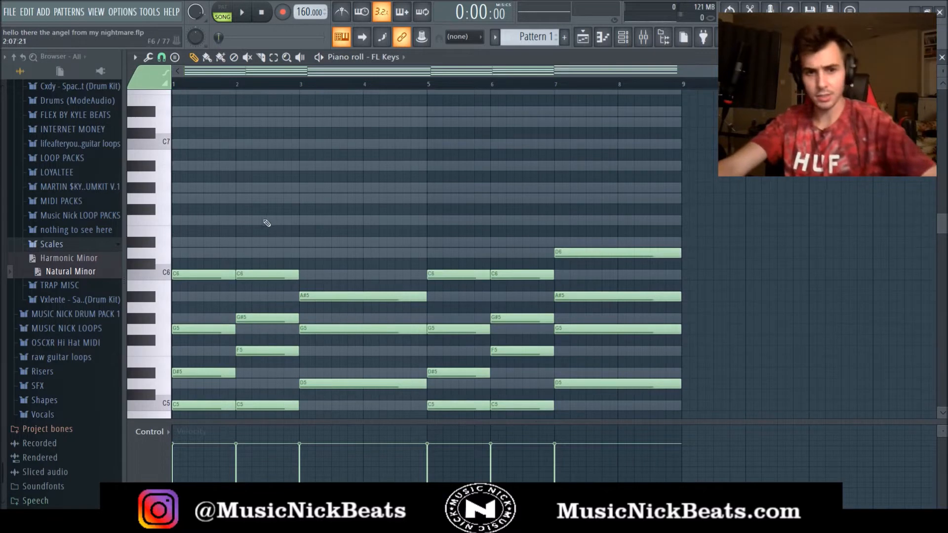
key(space)
click(214, 187)
right_click(262, 187)
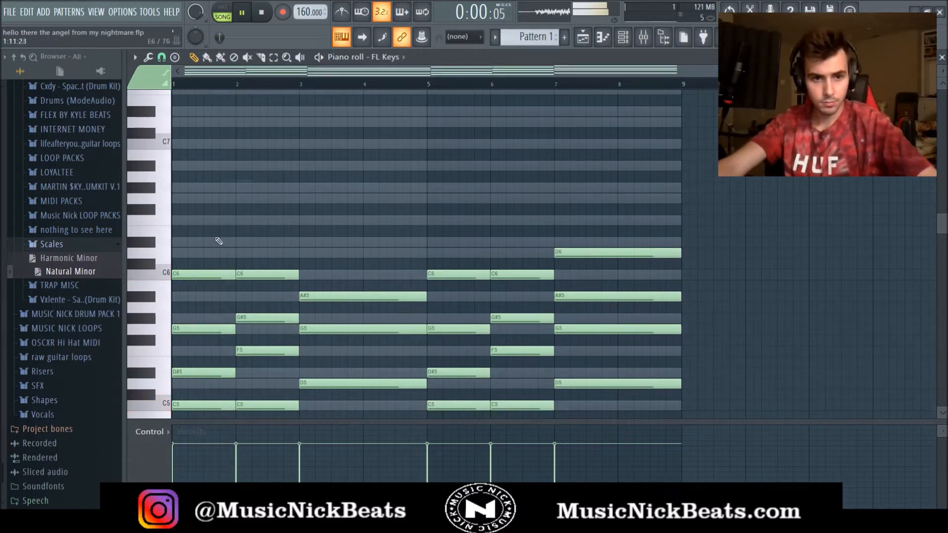
Add short descending melody notes A#6, G6 and F6 leading from the end of bar 1 into bar 2, and play them
scroll(222, 220, down, 1)
click(223, 133)
click(231, 153)
drag(231, 153, 231, 165)
click(239, 186)
key(space)
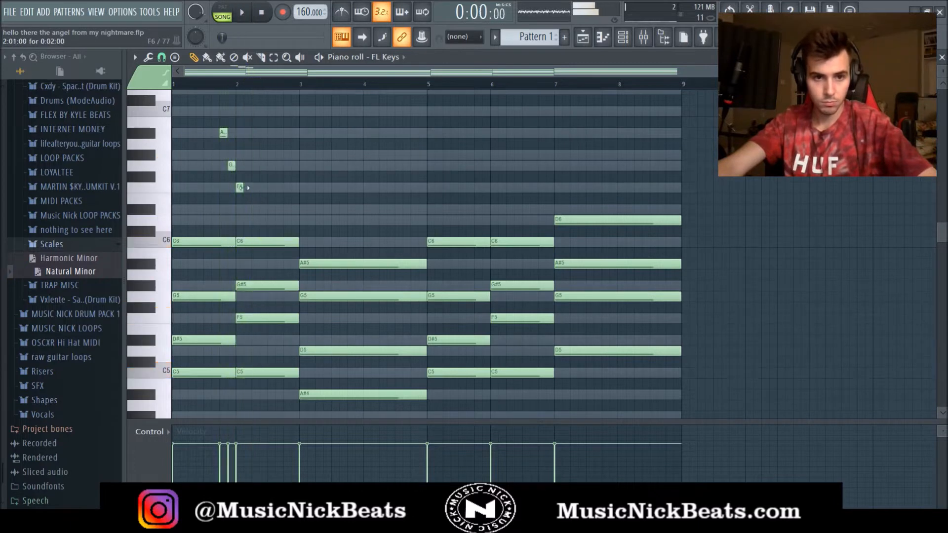
key(space)
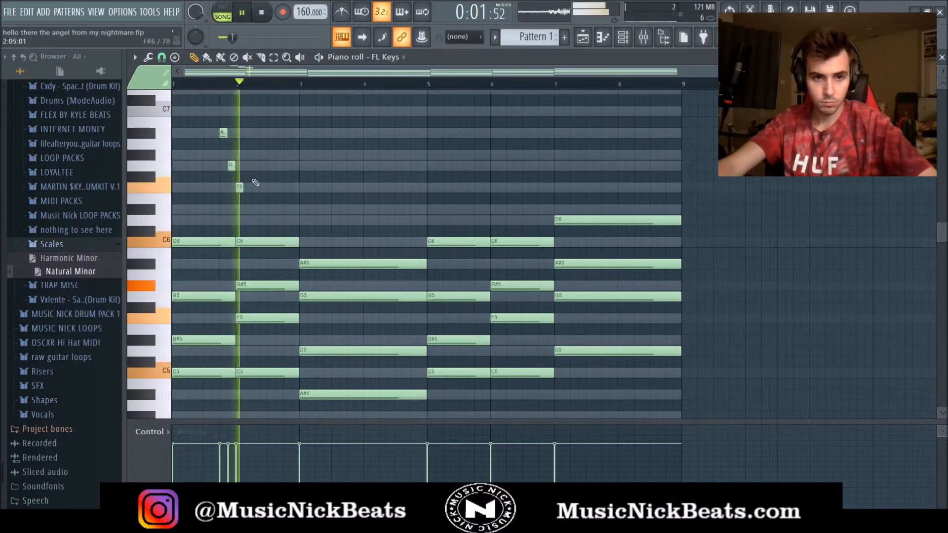
Lengthen the F6 at bar 2 to half a bar, and add the figure D#6, F6, G6, half-bar F6 into bar 3 and again into bar 4
key(space)
drag(241, 188, 260, 189)
key(space)
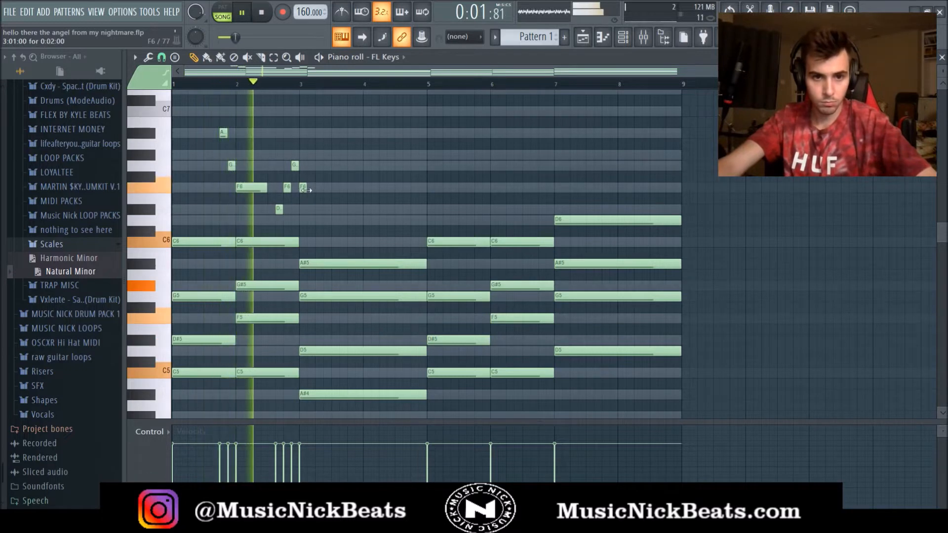
drag(306, 190, 329, 187)
key(space)
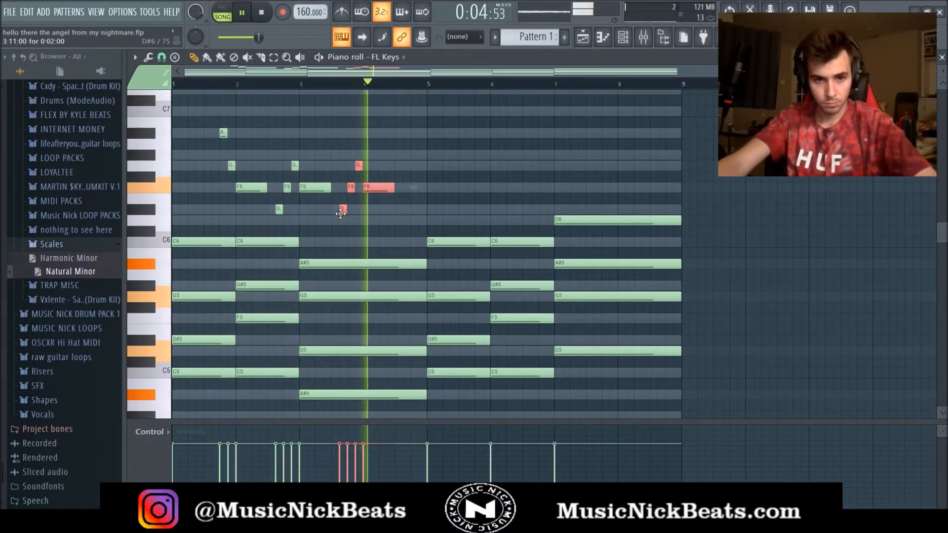
End the melody in bar 4 with a half-bar D6, repeat the melody in bars 5–8 ending on G6, and play it back
key(space)
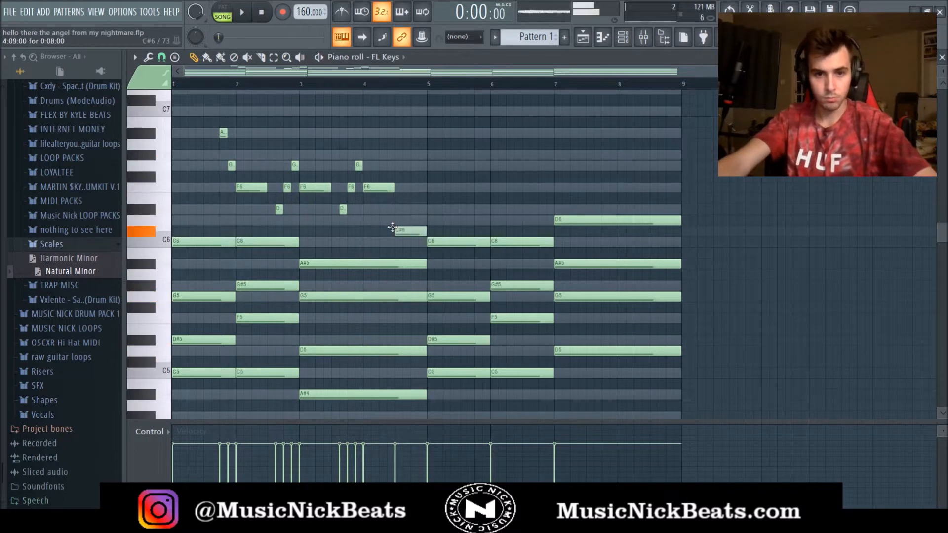
key(space)
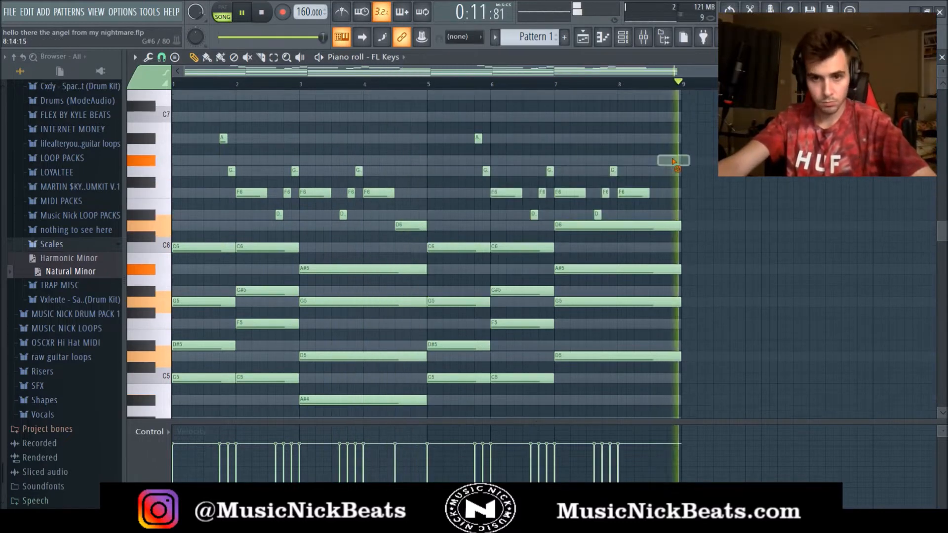
key(space)
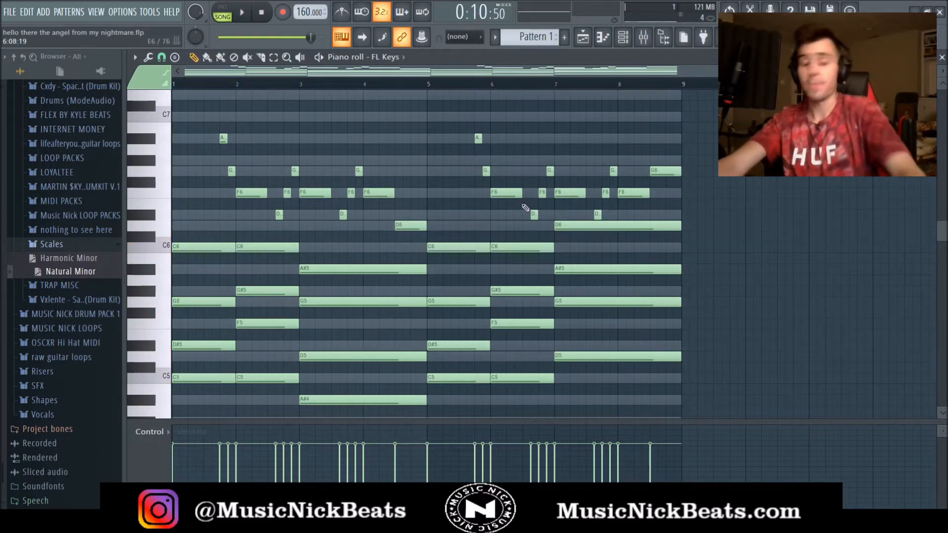
Select all notes, strum them slightly and vary their velocities to humanize the performance
key(ctrl+a)
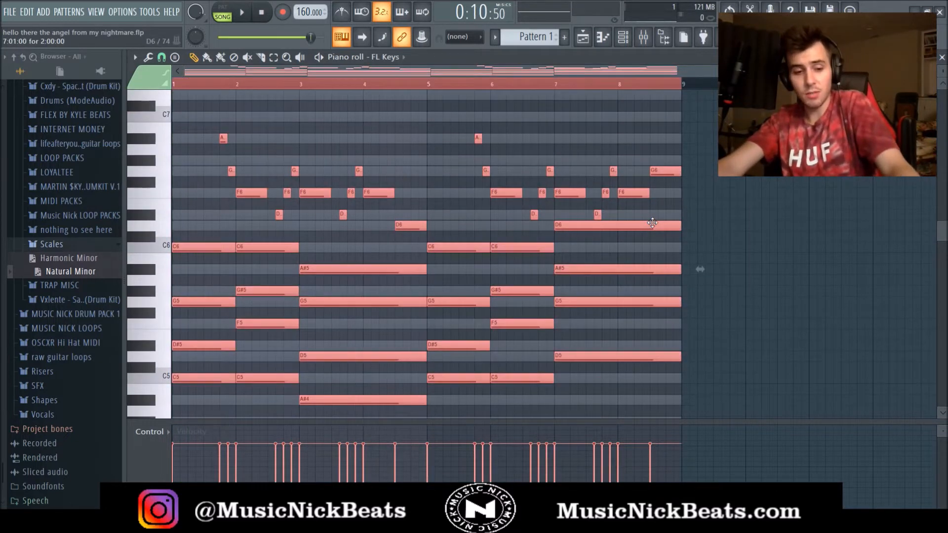
key(alt+s)
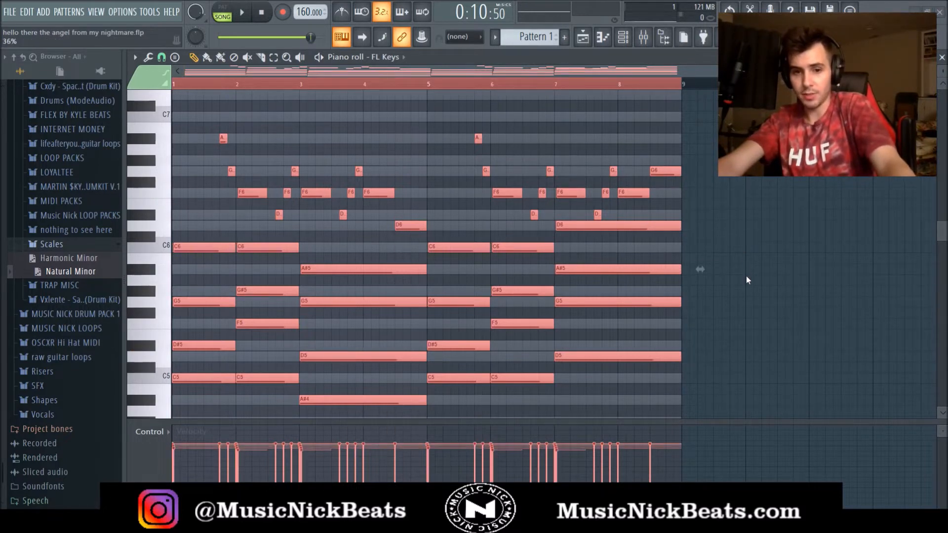
key(space)
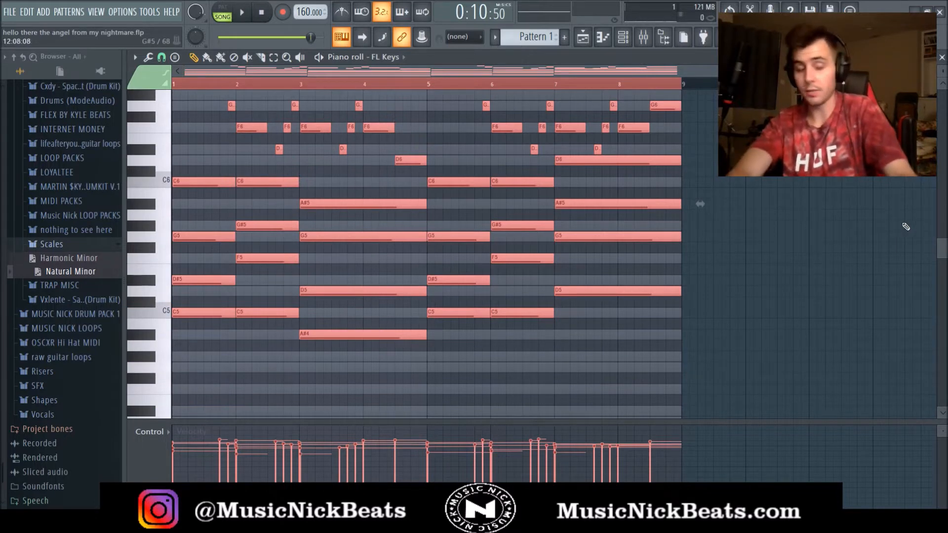
Transpose all selected notes up four semitones and close the piano roll
key(Up)
key(Up)
key(Up)
key(Up)
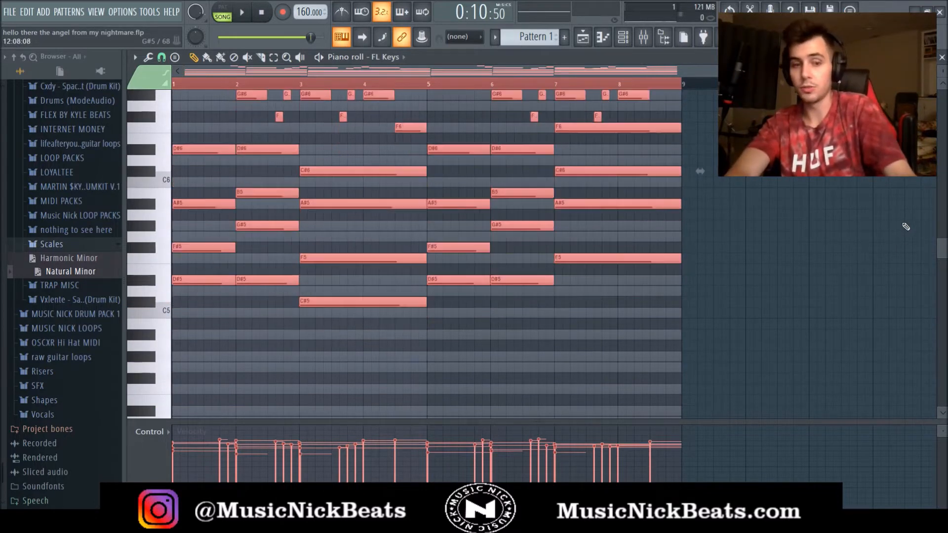
click(941, 56)
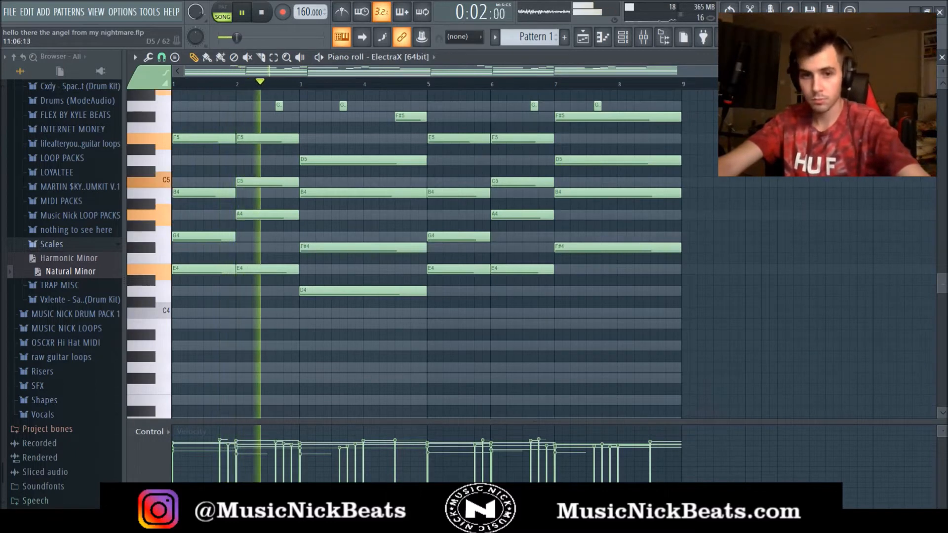
Play back the chords and melody on the ElectraX channel and collapse the Scales folder in the browser
scroll(405, 254, up, 3)
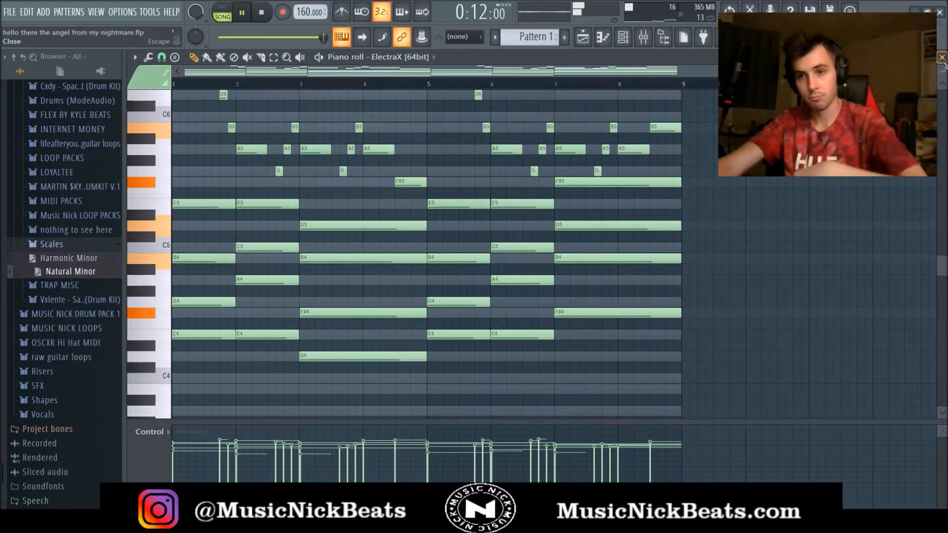
key(space)
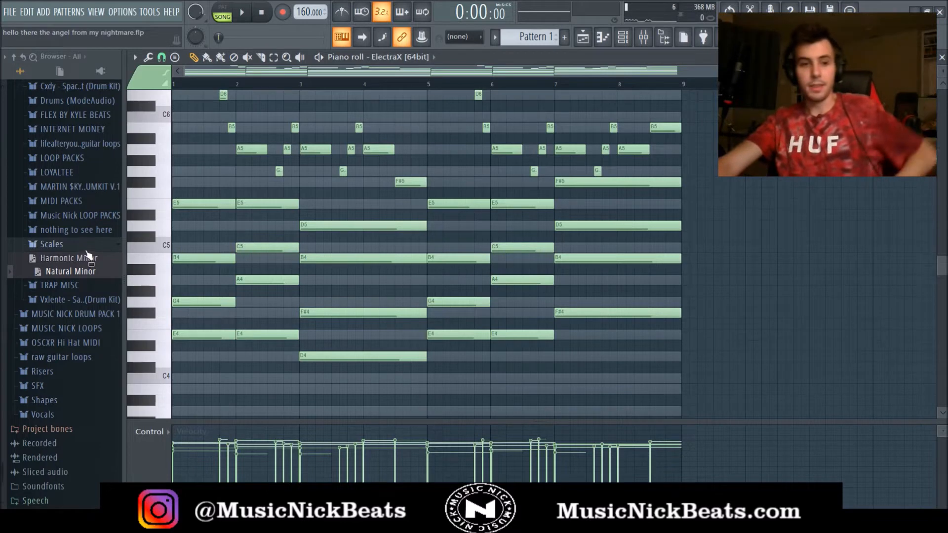
drag(87, 256, 396, 247)
key(space)
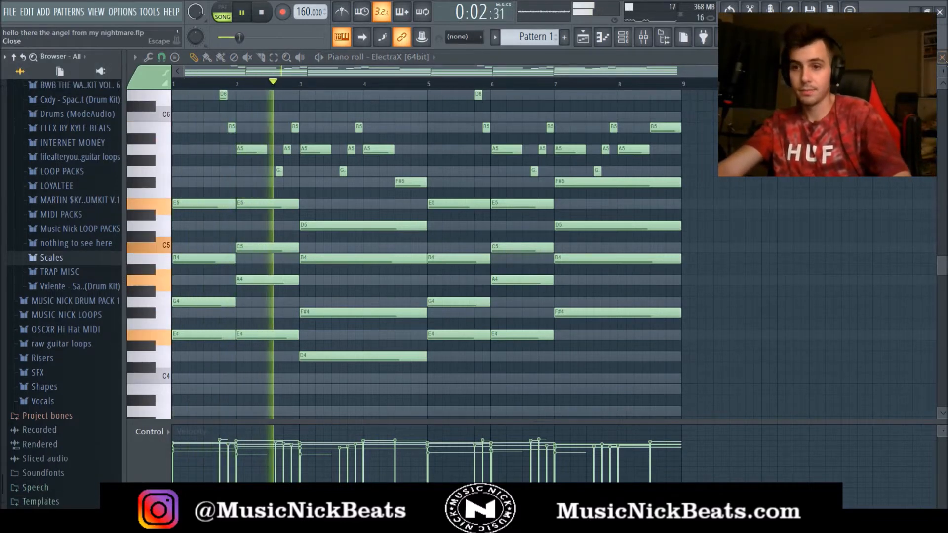
Close the ElectraX piano roll, mute the ElectraX mixer track and unmute the FL Keys track
click(941, 57)
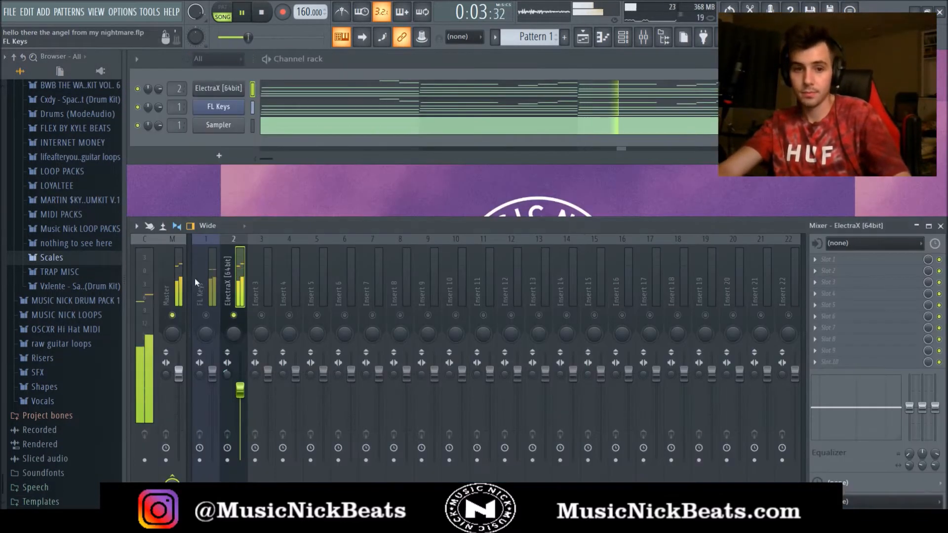
click(234, 315)
click(205, 315)
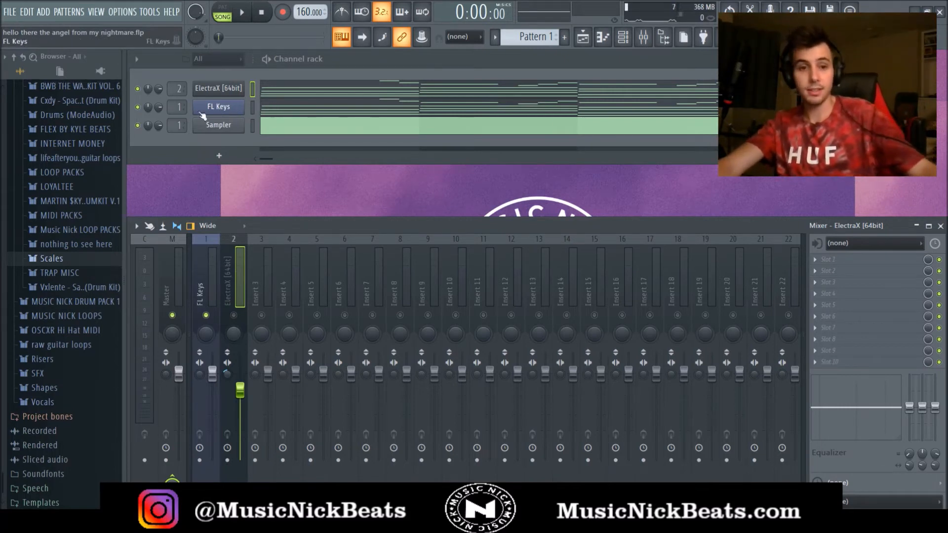
Open the FL Keys piano roll and delete all of its notes
click(280, 112)
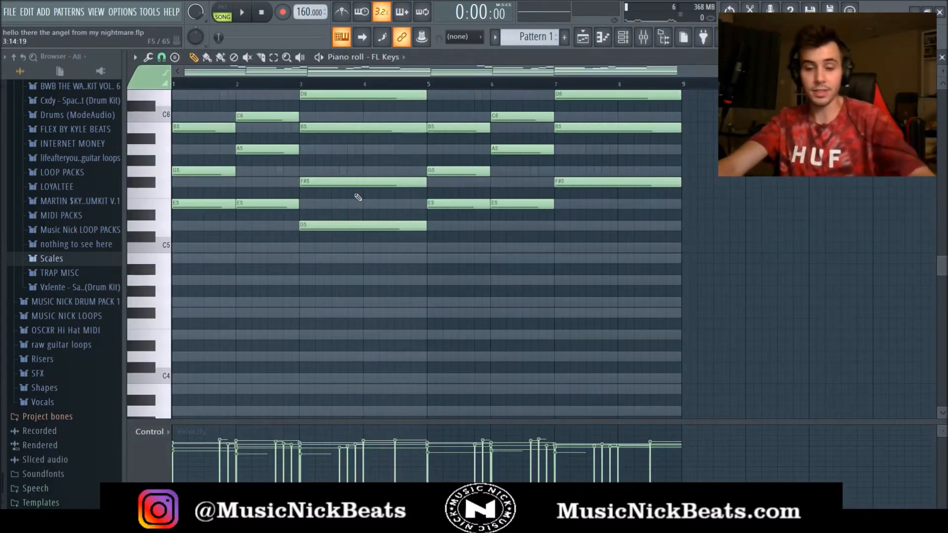
key(ctrl+a)
key(Delete)
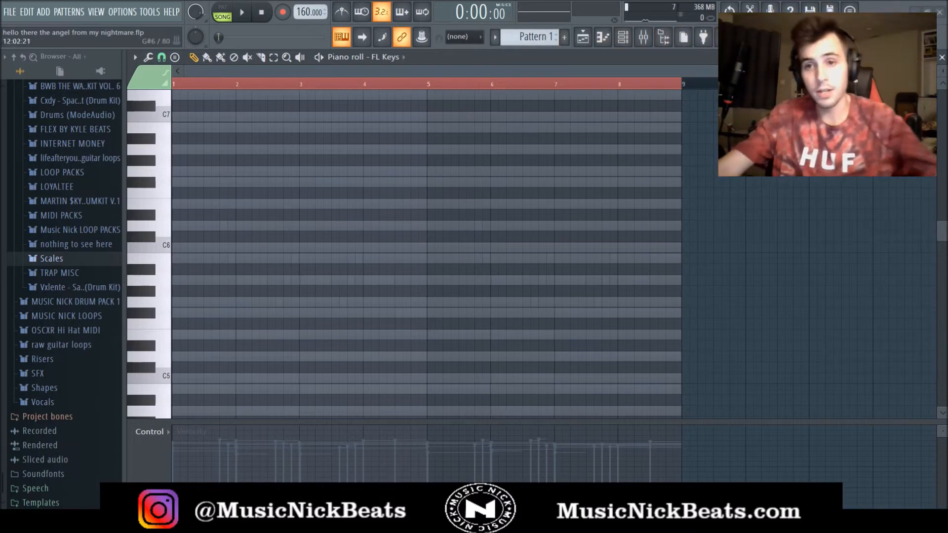
Clear the time selection and draw a one-bar chord of C5, D#5 and G5 in bar 1
double_click(175, 89)
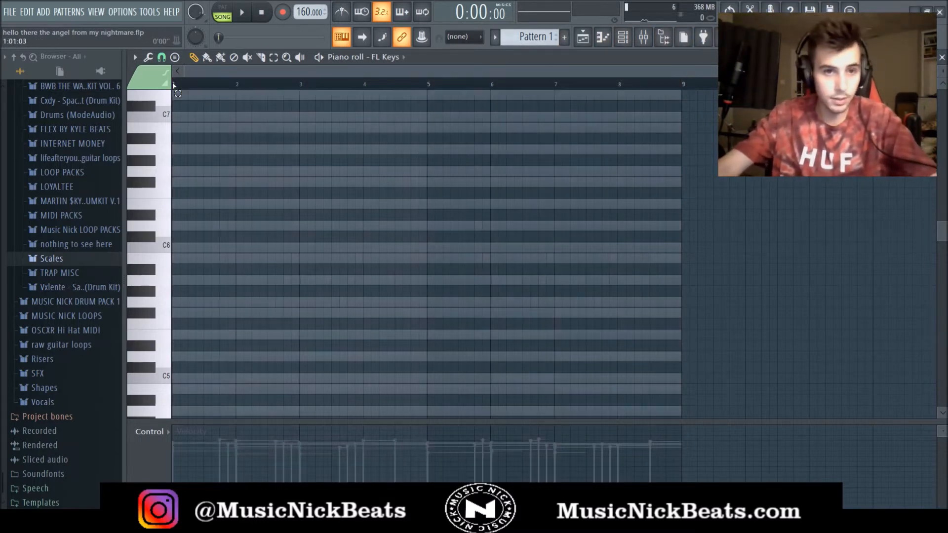
scroll(194, 173, down, 3)
scroll(180, 284, down, 2)
drag(180, 216, 98, 216)
scroll(184, 237, up, 3)
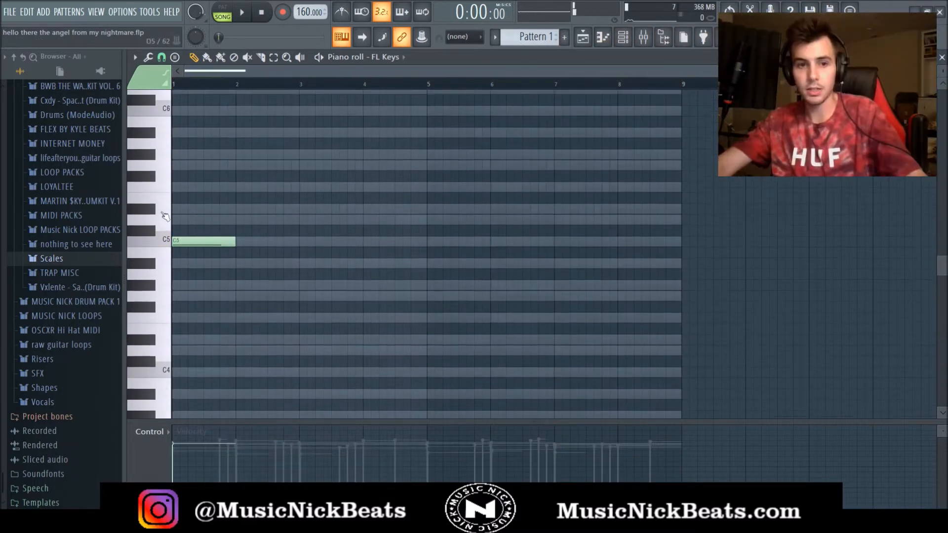
click(184, 247)
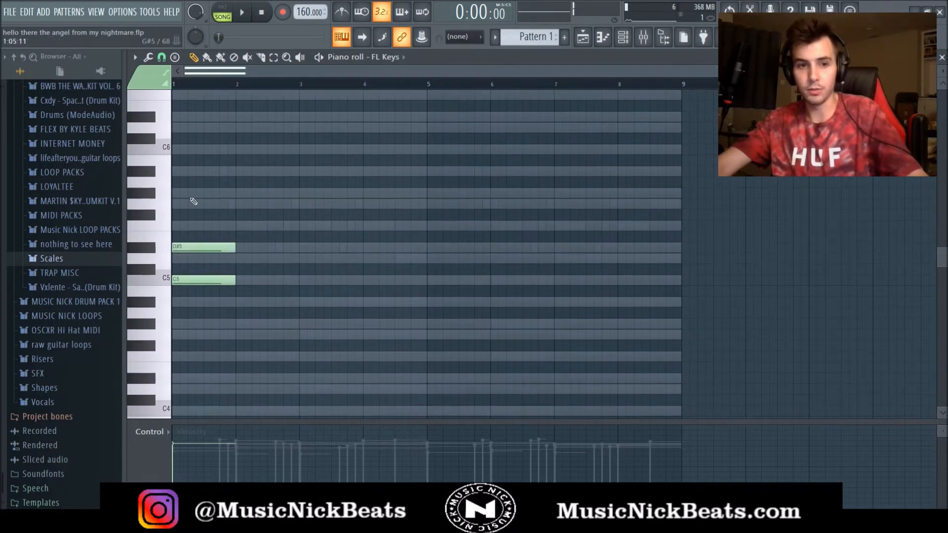
drag(193, 201, 91, 205)
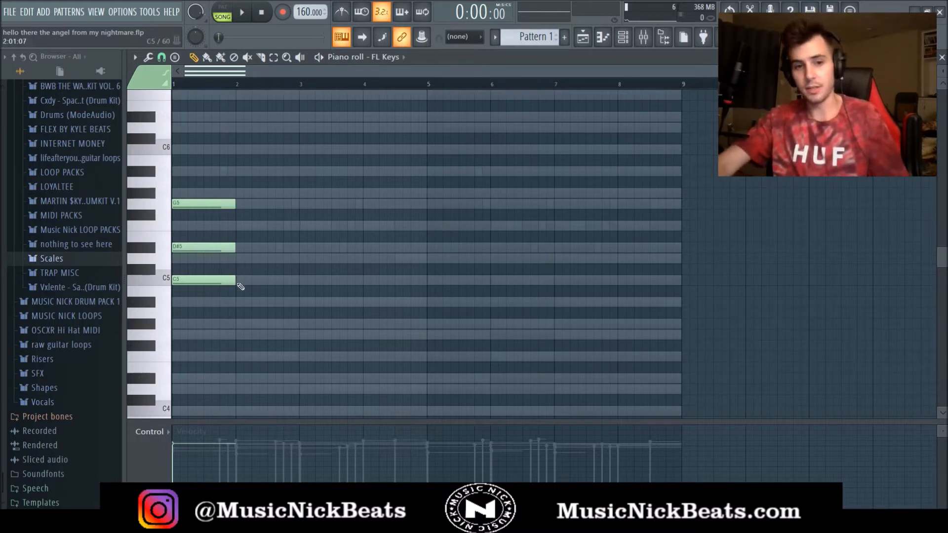
Draw a one-bar chord of D5, F5 and G#5 in bar 2
mouse_move(240, 269)
mouse_down()
mouse_move(241, 250)
mouse_move(243, 257)
mouse_up()
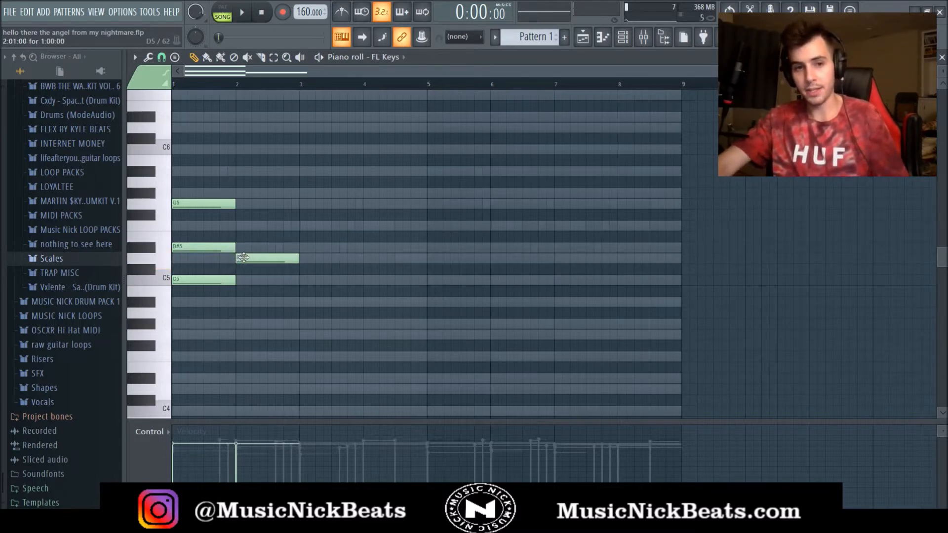
click(241, 226)
click(251, 193)
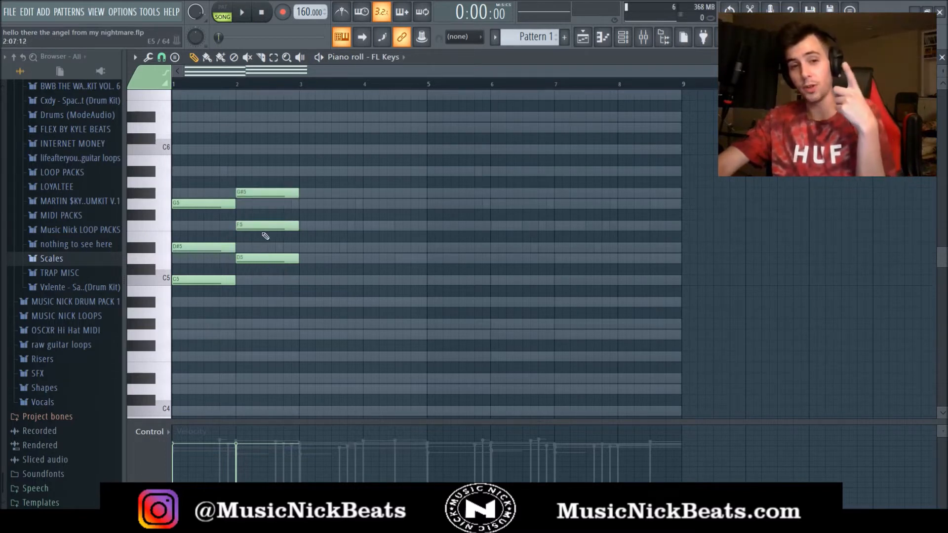
Try E5 as the middle note of the bar 2 chord, play it back and restore the F5
drag(254, 225, 253, 238)
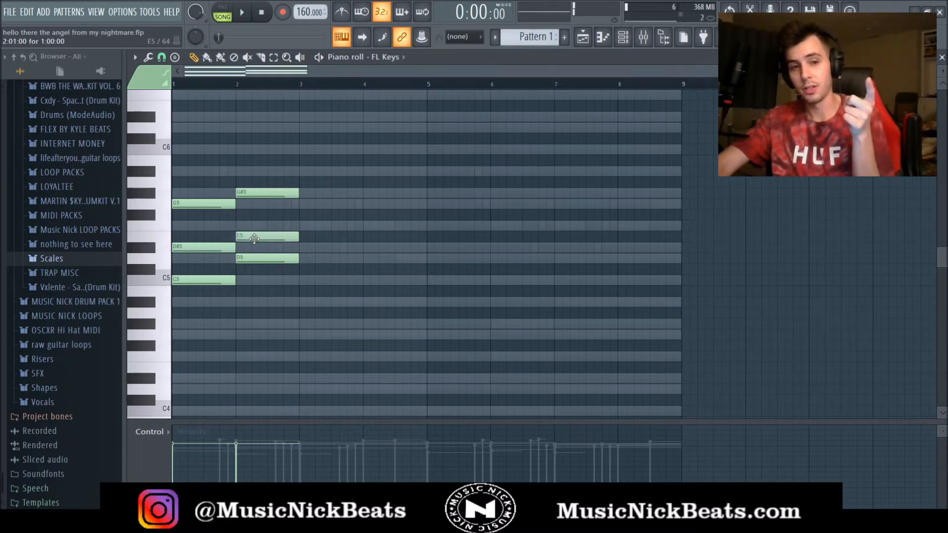
click(246, 16)
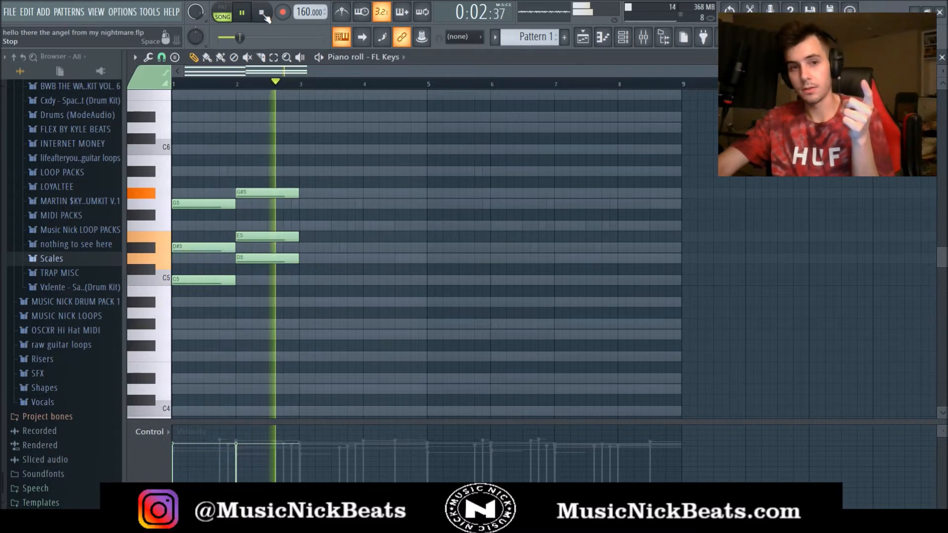
click(263, 16)
click(249, 237)
right_click(249, 237)
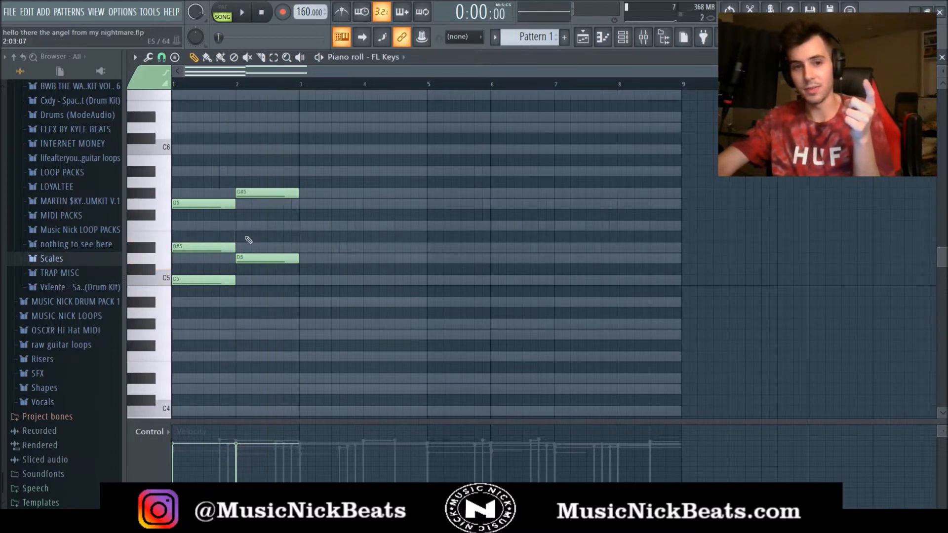
click(248, 226)
Lower the top note of the bar 2 chord to G5, play it back and add a one-bar G5 in bar 3
drag(249, 195, 249, 204)
click(247, 15)
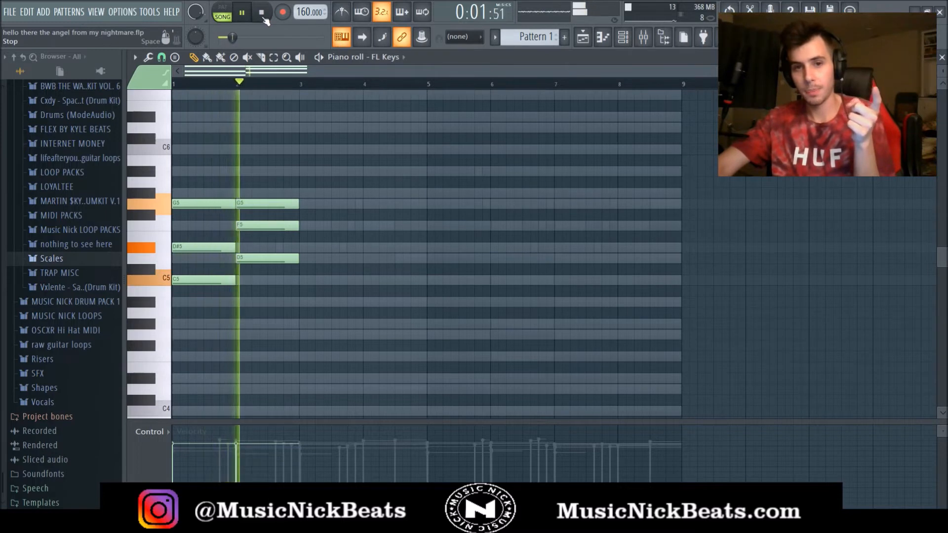
click(263, 15)
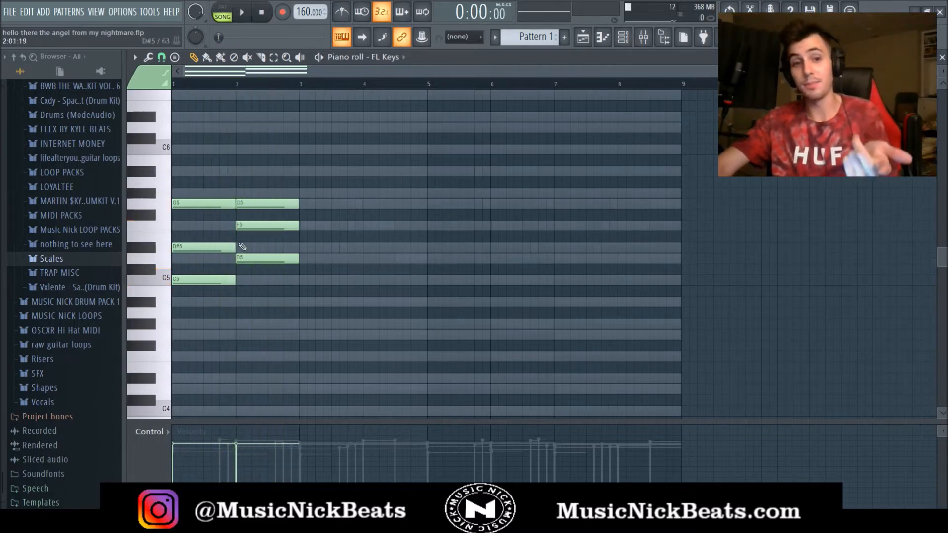
drag(240, 203, 265, 207)
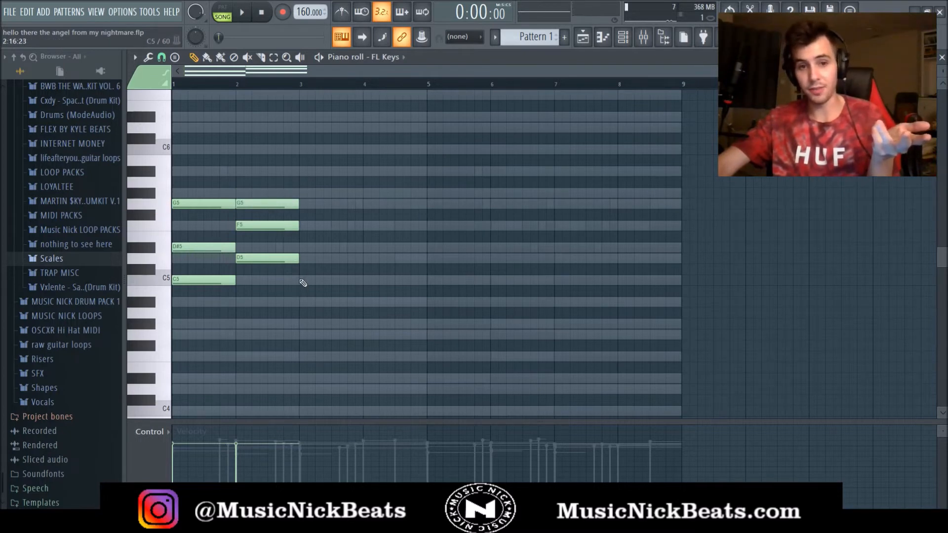
click(305, 205)
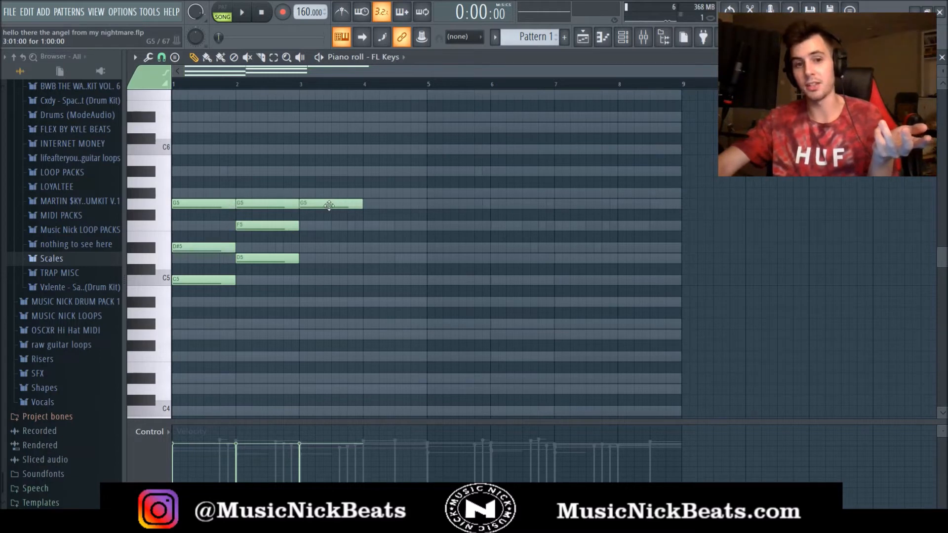
Try G#5 as the top note of the bar 2 chord and put the G5 back
right_click(250, 204)
click(235, 193)
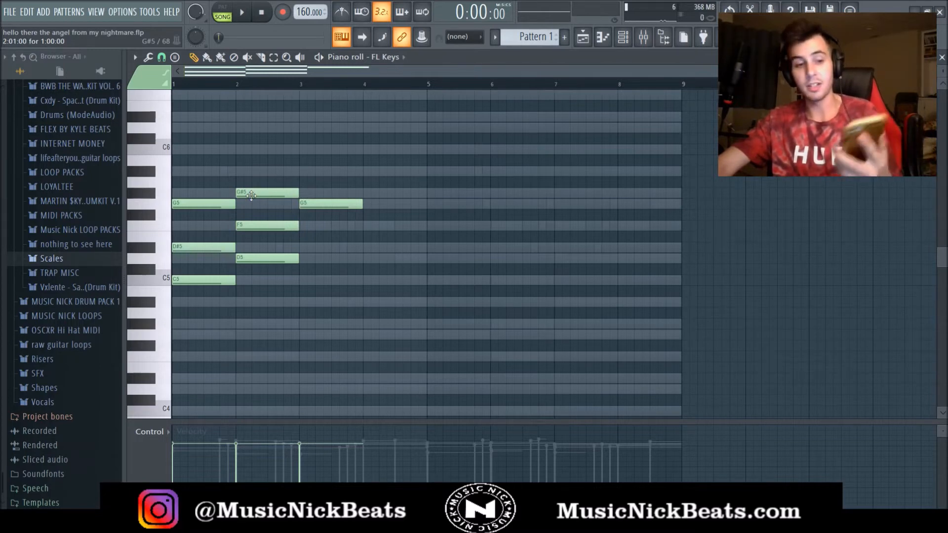
right_click(251, 195)
click(242, 206)
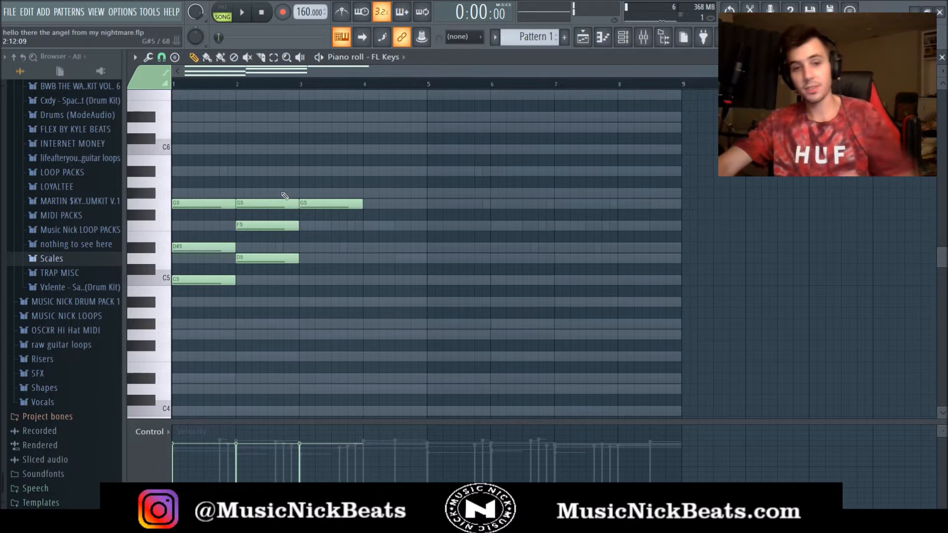
Add A#5 and D6 to the bar 3 chord and draw a C5, D#5 and G5 chord in bar 4
click(303, 171)
click(304, 127)
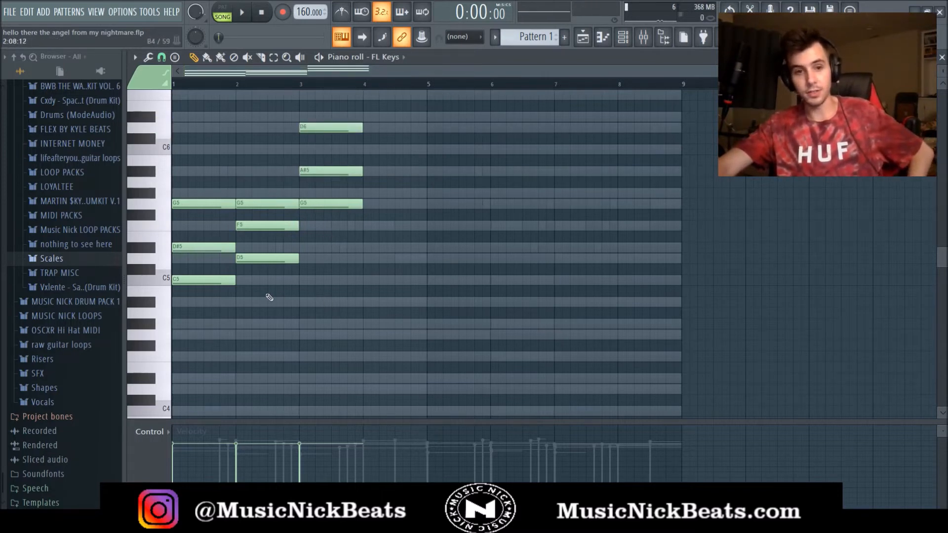
click(367, 280)
click(368, 246)
click(368, 204)
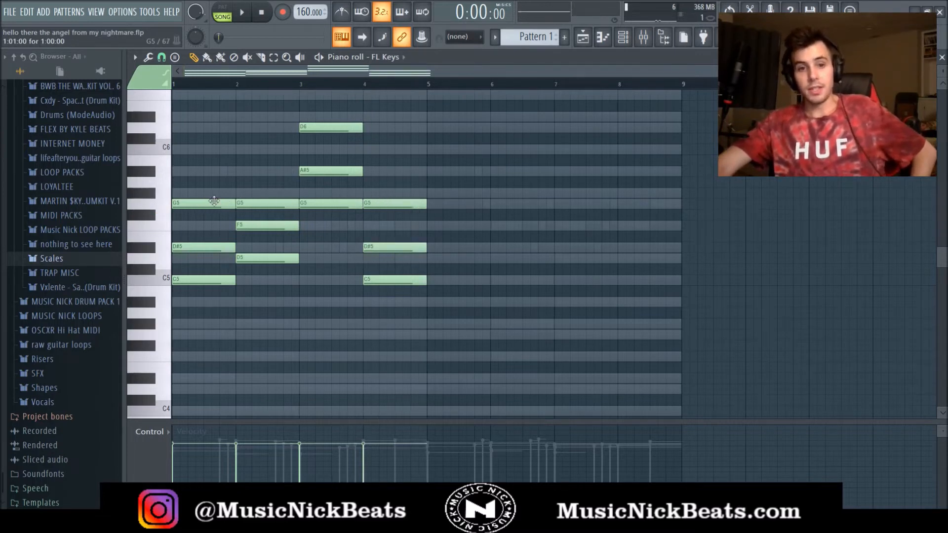
Swap the bar 2 chord's top G5 for G#5 once more and restore the G5
right_click(247, 205)
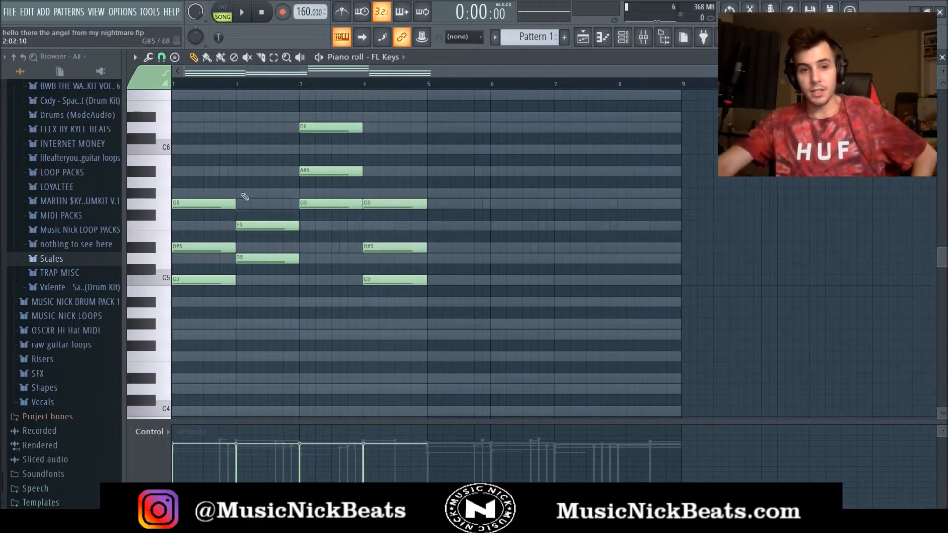
click(239, 193)
right_click(254, 194)
click(242, 205)
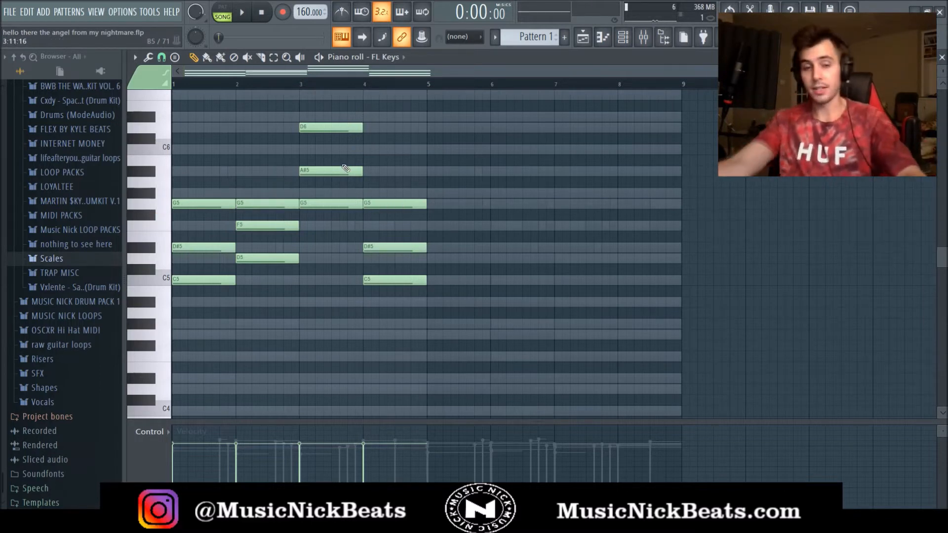
Play back the progression and move the A#5 and D6 of the bar 3 chord down an octave
key(space)
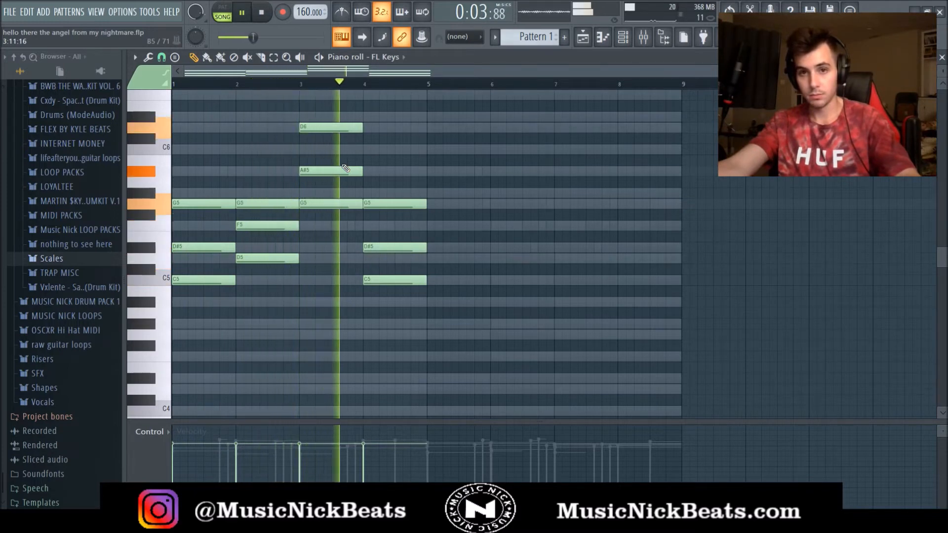
key(space)
drag(379, 180, 328, 105)
key(ctrl+Down)
key(space)
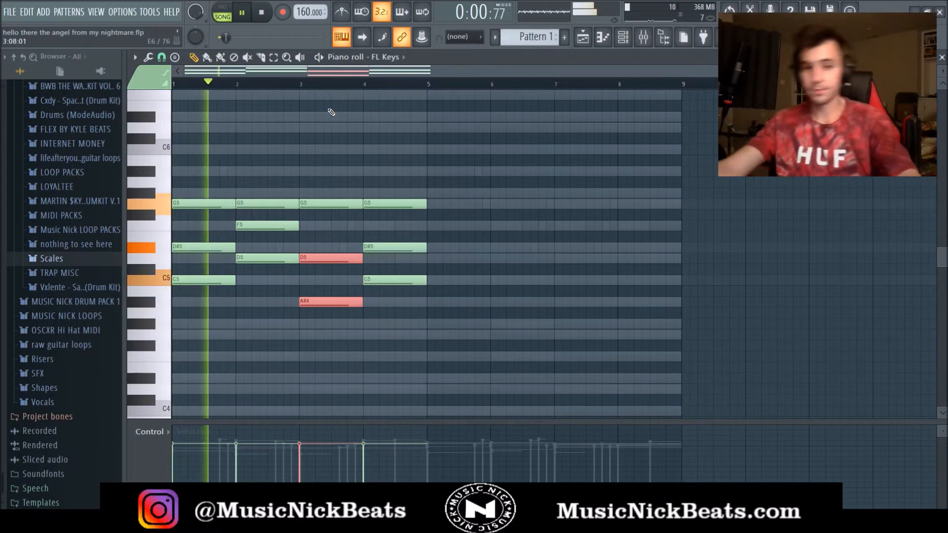
Move the C5 of the bar 4 chord up an octave to C6 during playback
drag(427, 302, 410, 283)
key(ctrl+Up)
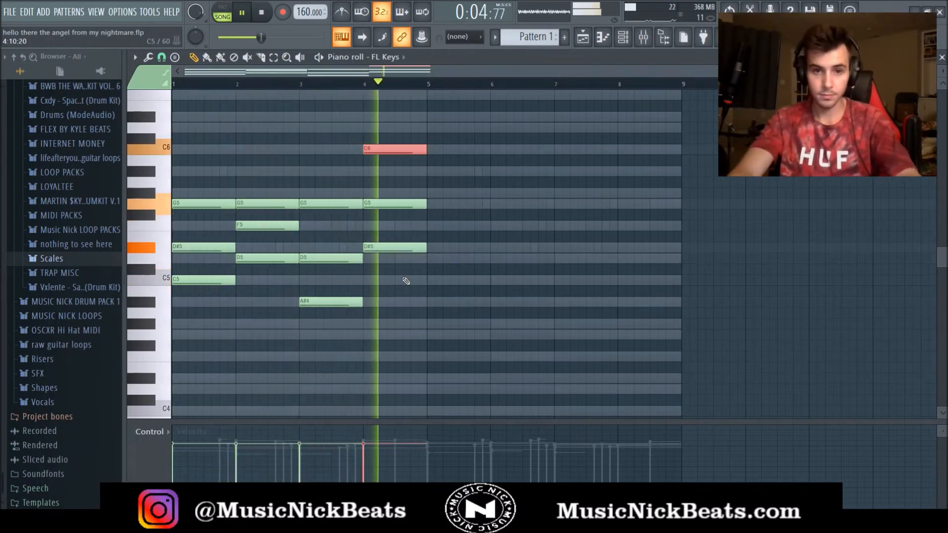
key(space)
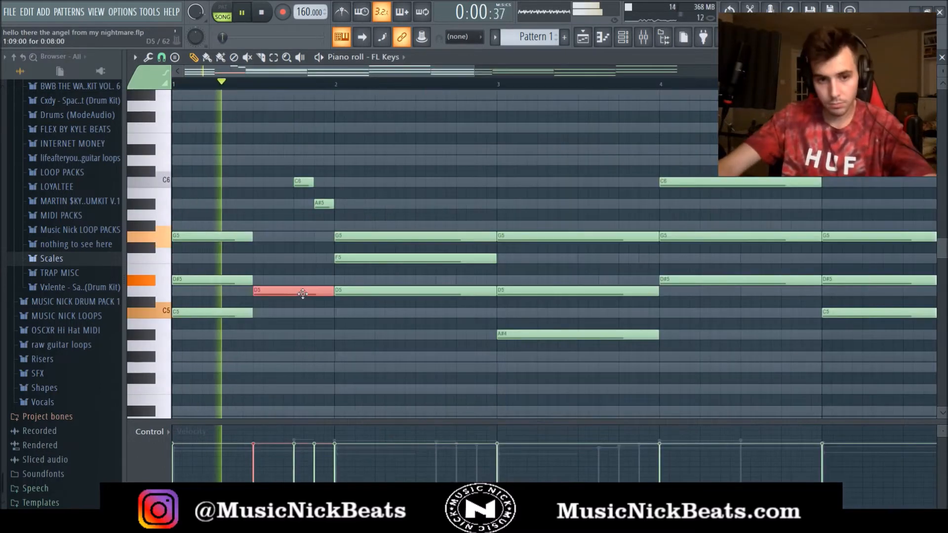
Replace the short C6 melody note in bar 1 with a longer D6 that ends at the start of bar 2
key(space)
right_click(305, 180)
key(space)
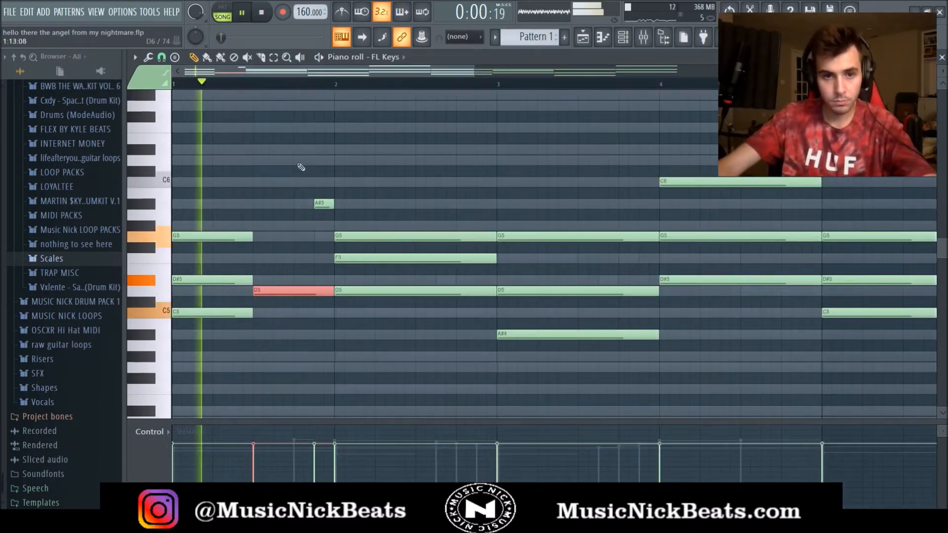
key(space)
click(279, 159)
key(space)
key(space)
drag(305, 160, 334, 164)
key(space)
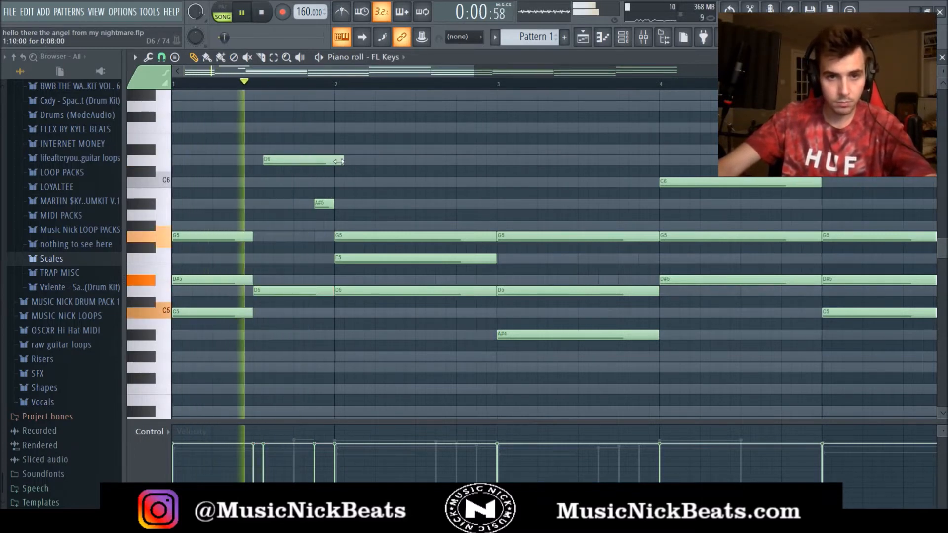
key(space)
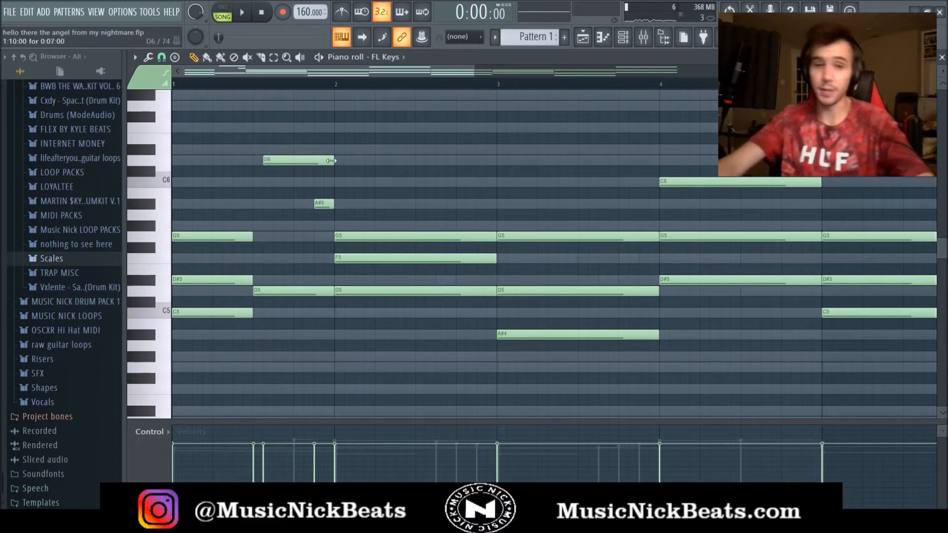
Shift the short A#5 melody note in bar 1 earlier and extend it to the end of the bar
drag(324, 205, 303, 204)
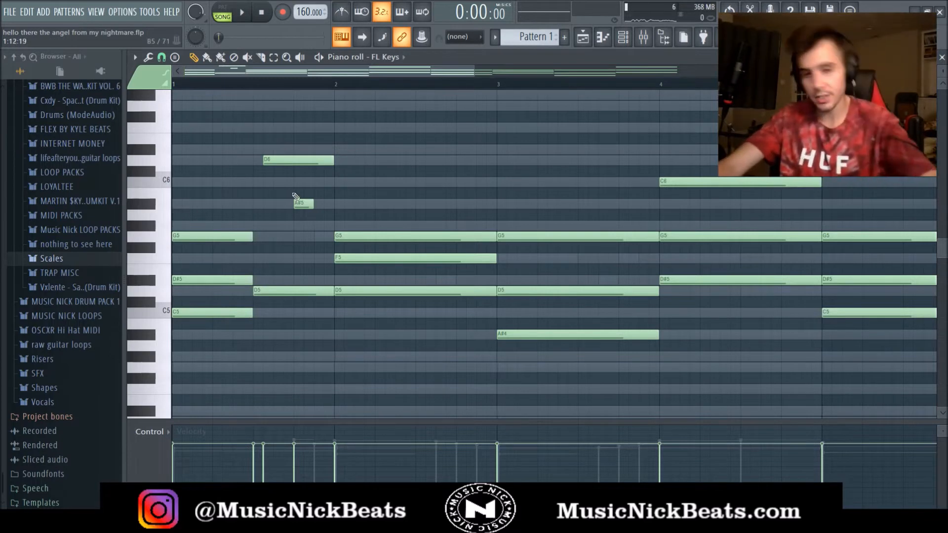
key(space)
drag(313, 203, 334, 204)
key(space)
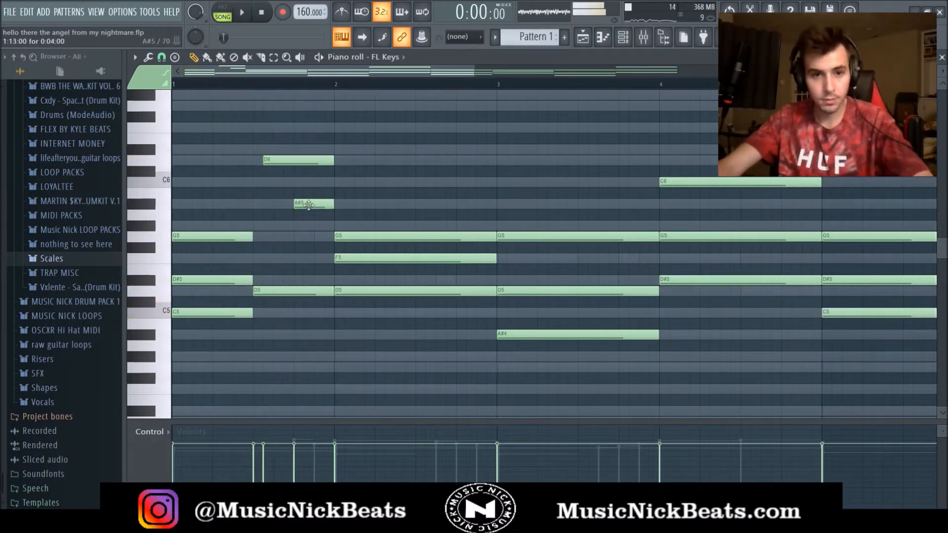
key(space)
Move the G5 of the bar 2 chord down an octave to G4 and play back the pattern
drag(410, 237, 408, 226)
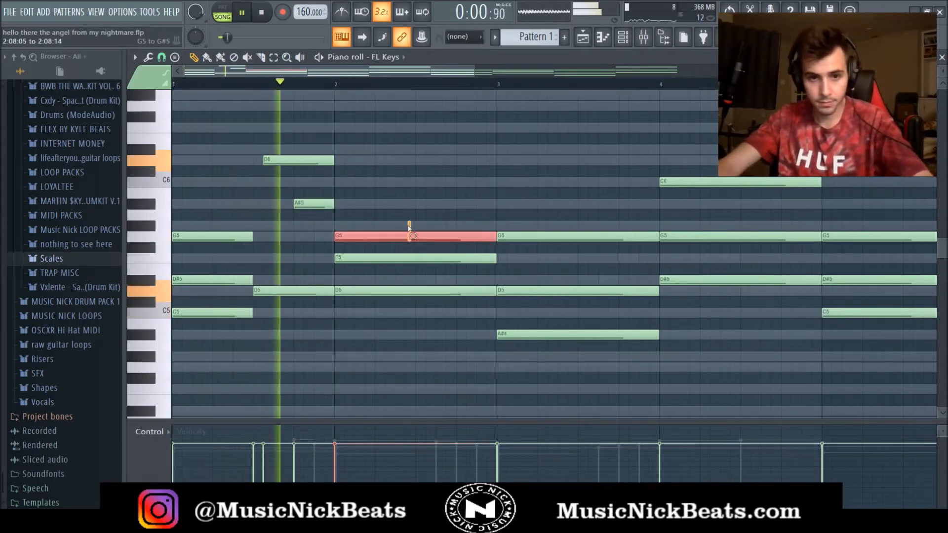
key(ctrl+Down)
key(space)
key(space)
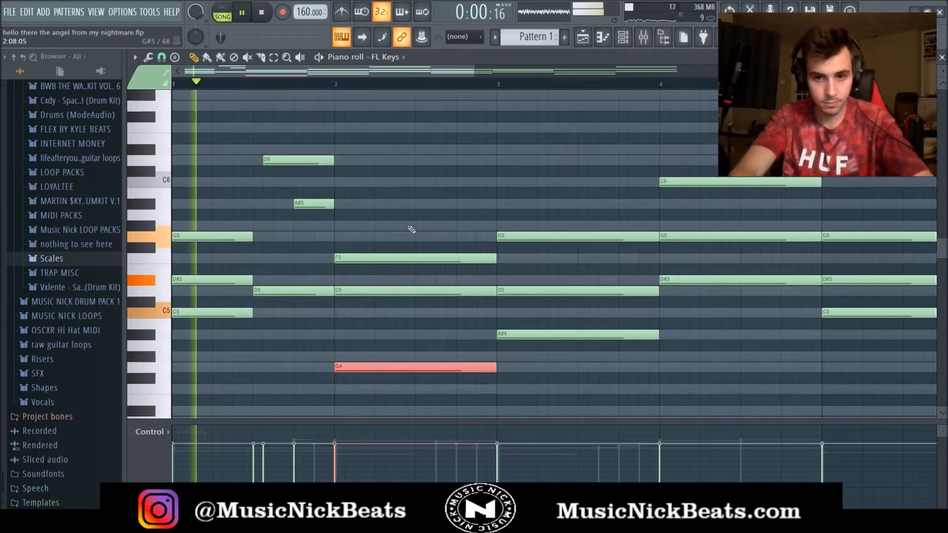
Add short melody notes G5 and G#5 at the end of bar 2 and an A#5 ending exactly at bar 4
ctrl+click(430, 216)
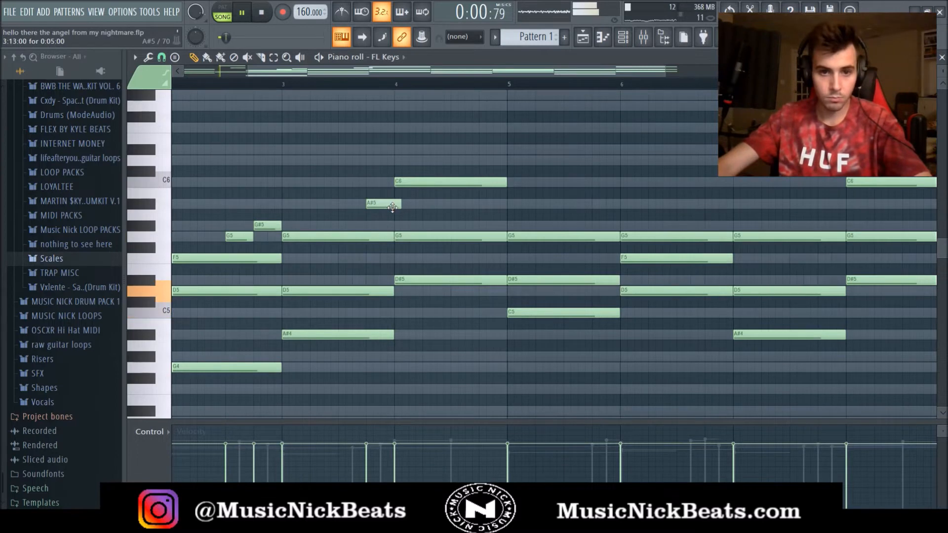
mouse_move(393, 207)
mouse_down()
mouse_move(376, 207)
mouse_move(393, 207)
mouse_up()
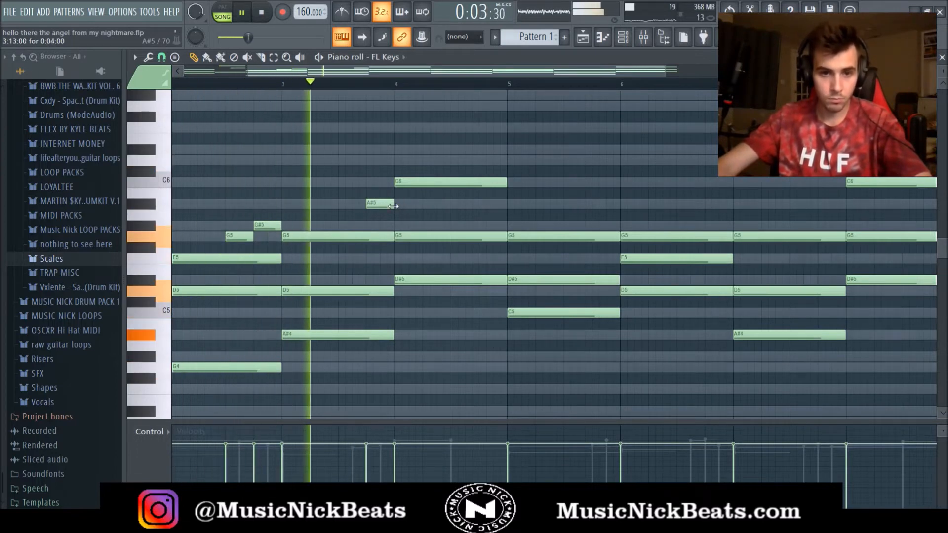
Delete the short A#5 melody note in the first half of bar 6 and close the piano roll
key(space)
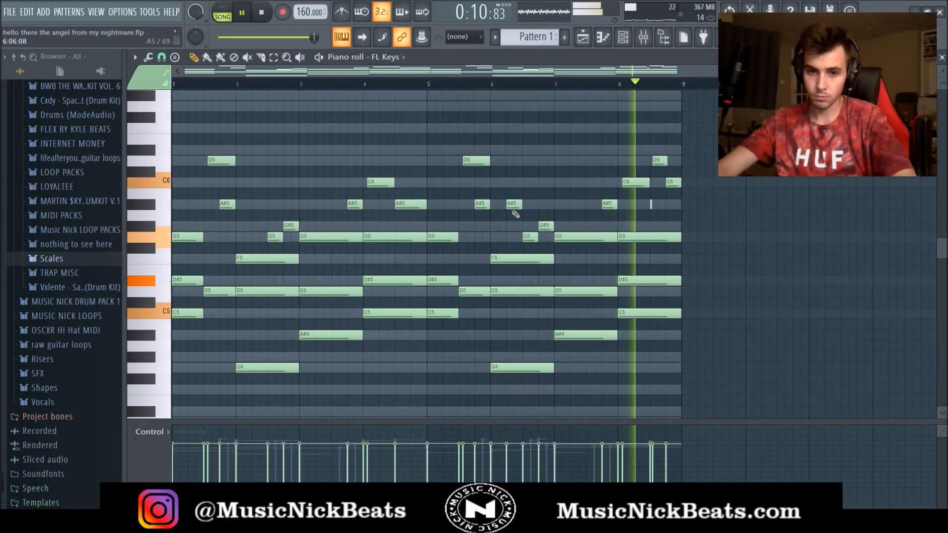
right_click(514, 205)
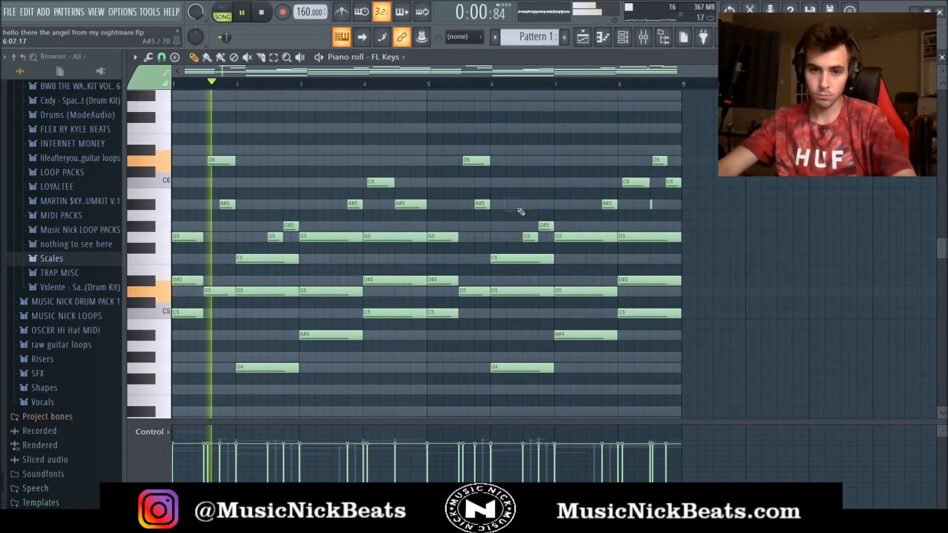
click(942, 57)
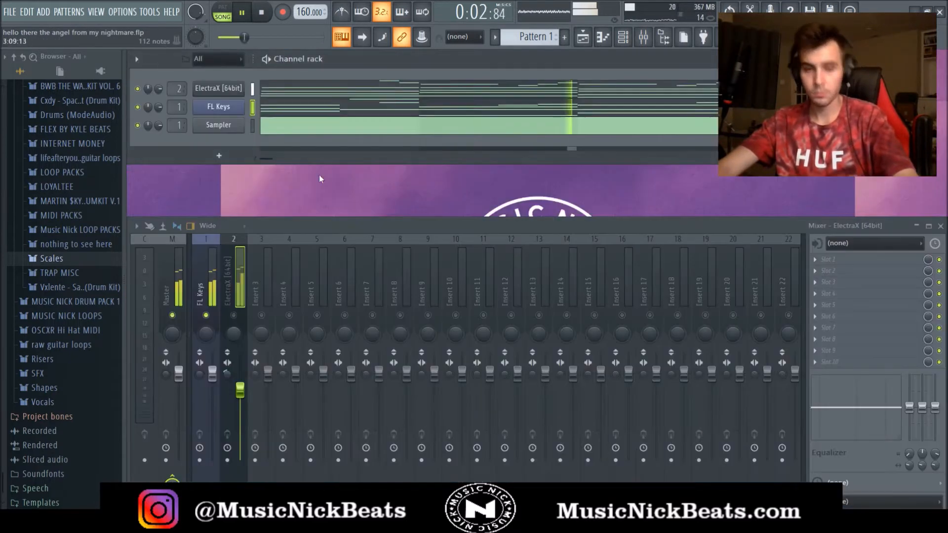
Close the Omnisphere piano roll and slightly lower the Omnisphere mixer track's volume during playback
key(space)
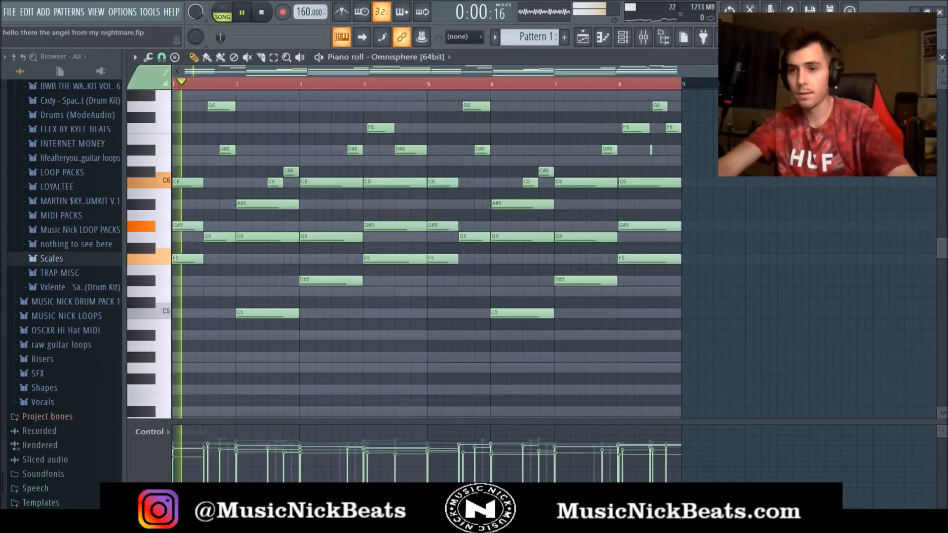
click(942, 57)
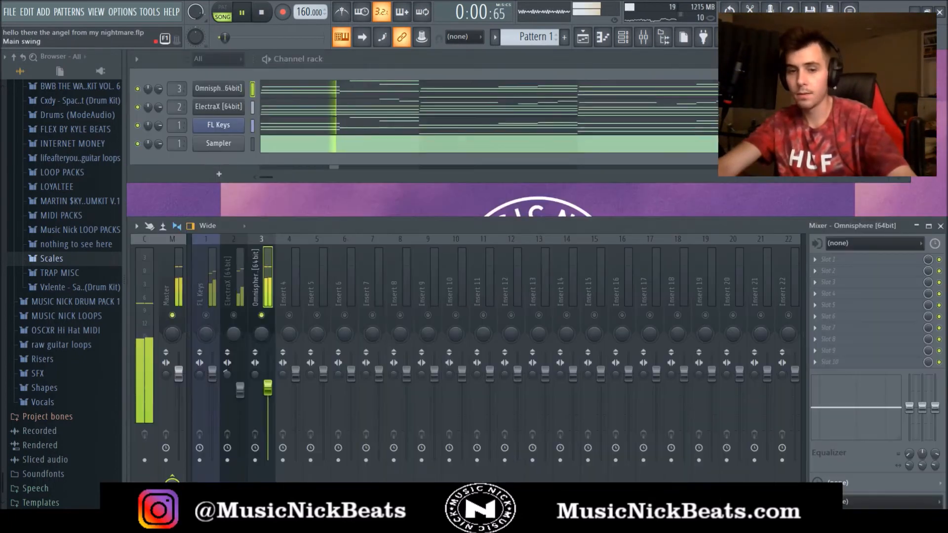
mouse_move(268, 387)
mouse_down()
mouse_move(255, 380)
mouse_move(254, 390)
mouse_move(267, 390)
mouse_up()
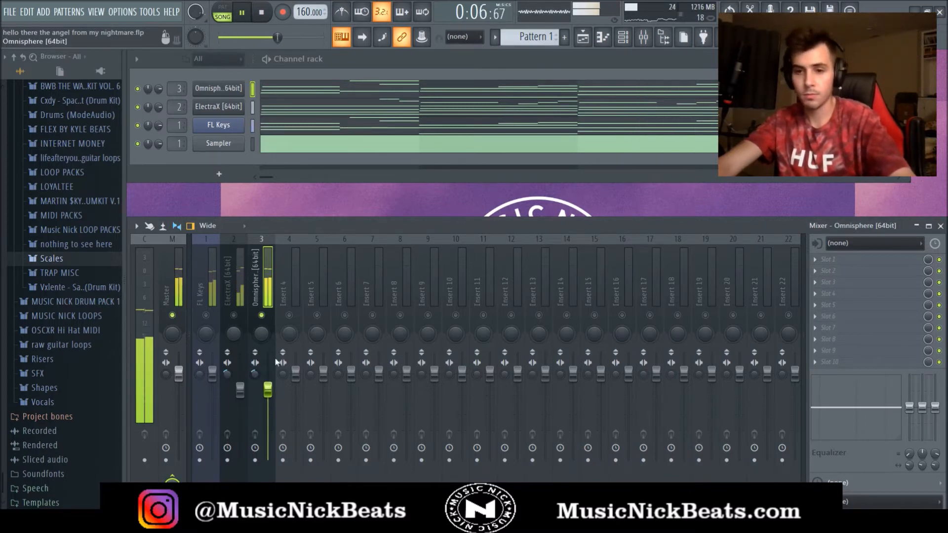
Review the Omnisphere layer's notes in the piano roll during playback, stop playback and close the piano roll
click(275, 89)
scroll(306, 201, up, 3)
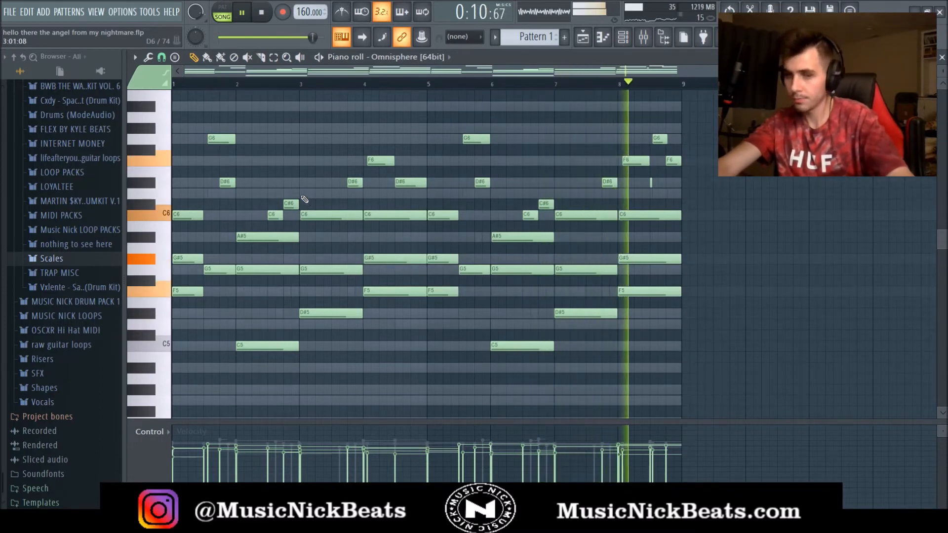
key(space)
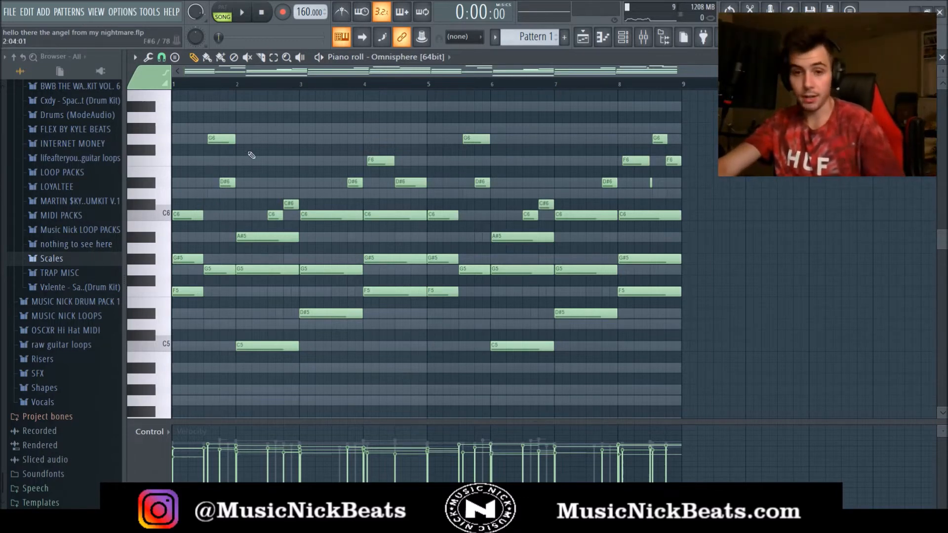
key(Escape)
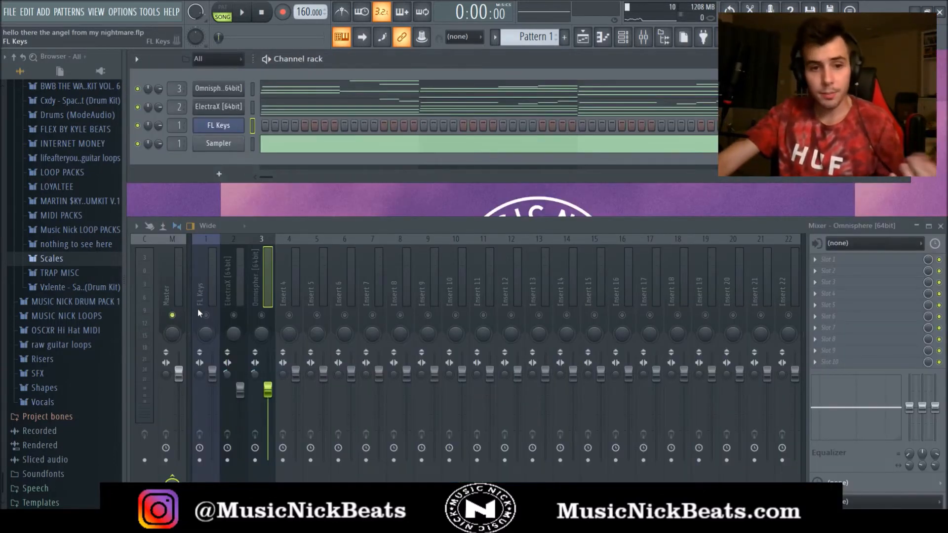
Select the FL Keys mixer track and place a two-bar G#5 root note at bar 1 of its piano roll
click(209, 294)
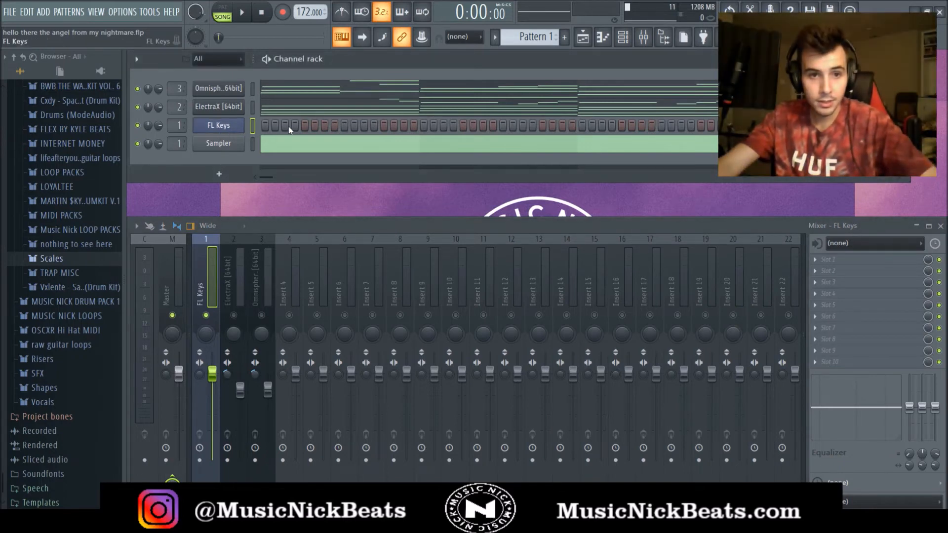
key(F7)
scroll(190, 251, down, 2)
click(163, 318)
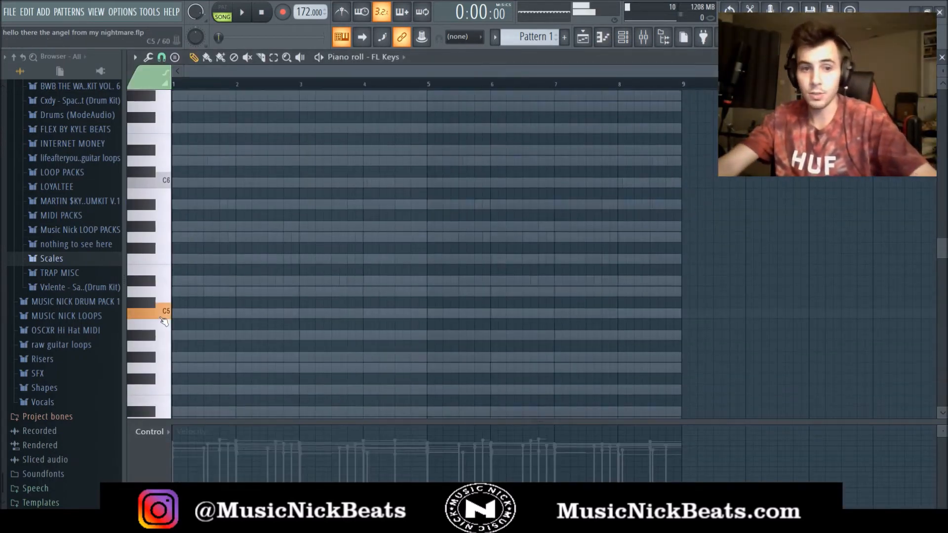
drag(178, 318, 169, 222)
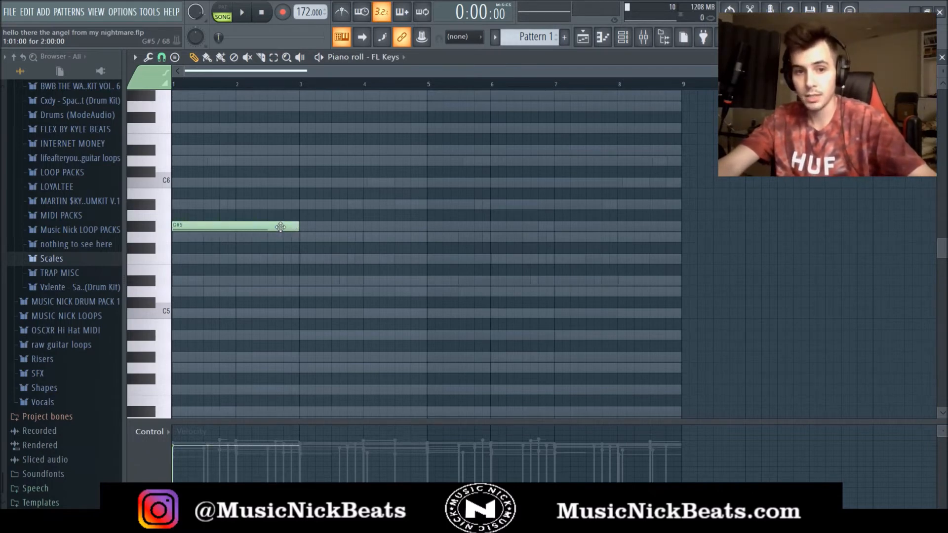
Add one-bar root notes A#5 in bar 3 and C6 in bar 4, lowering the C6 an octave to C5
click(302, 206)
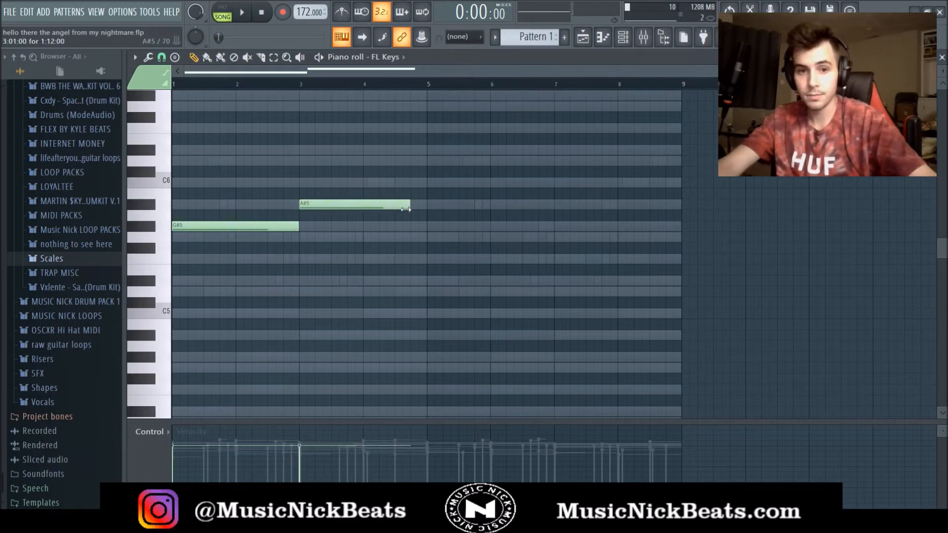
click(371, 183)
drag(383, 197, 380, 169)
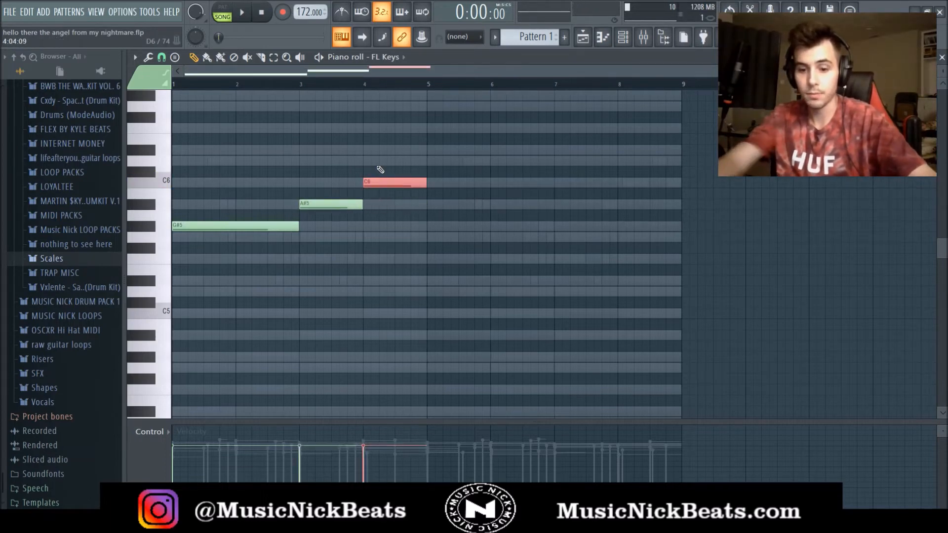
key(ctrl+Down)
key(ctrl+d)
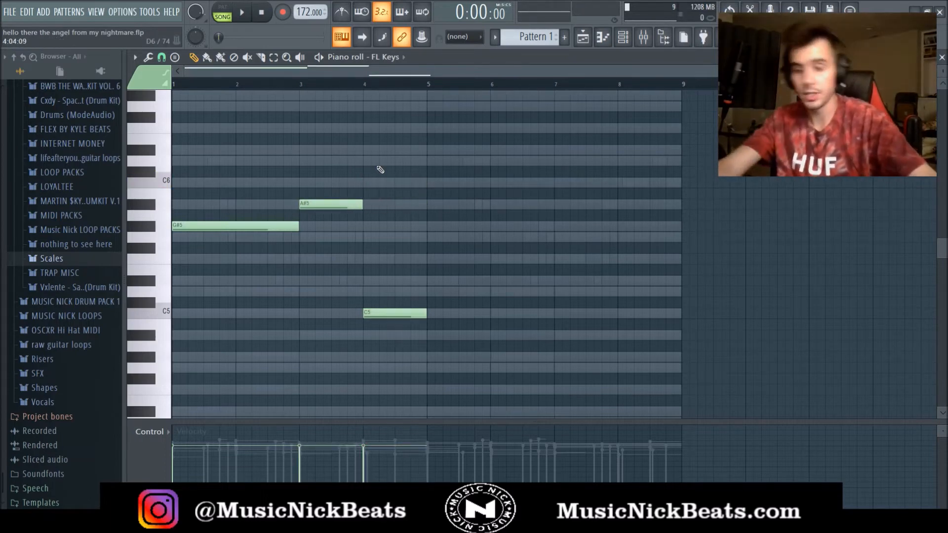
Build triads with C6 and D#6 over G#5, D6 and F6 over A#5, and D#5 and G5 over C5, and play them back
click(175, 182)
click(171, 149)
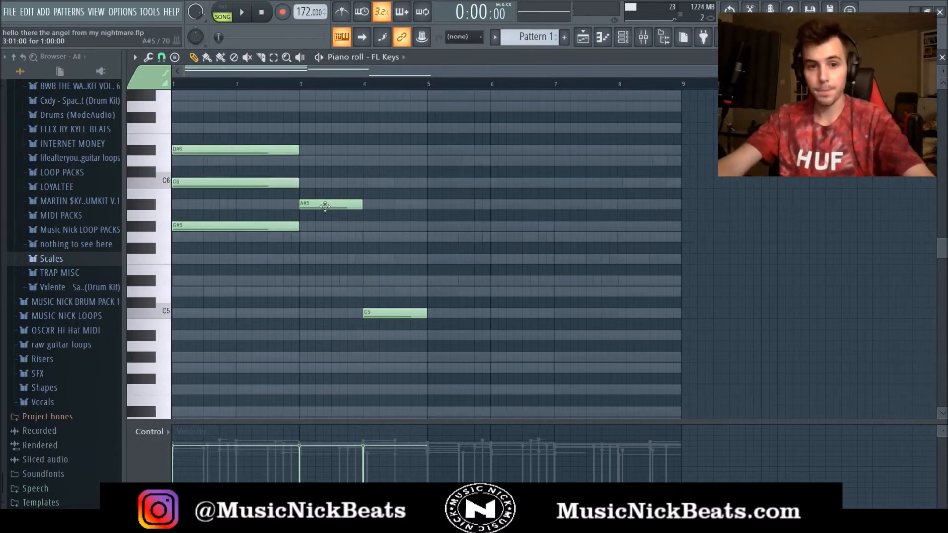
click(311, 128)
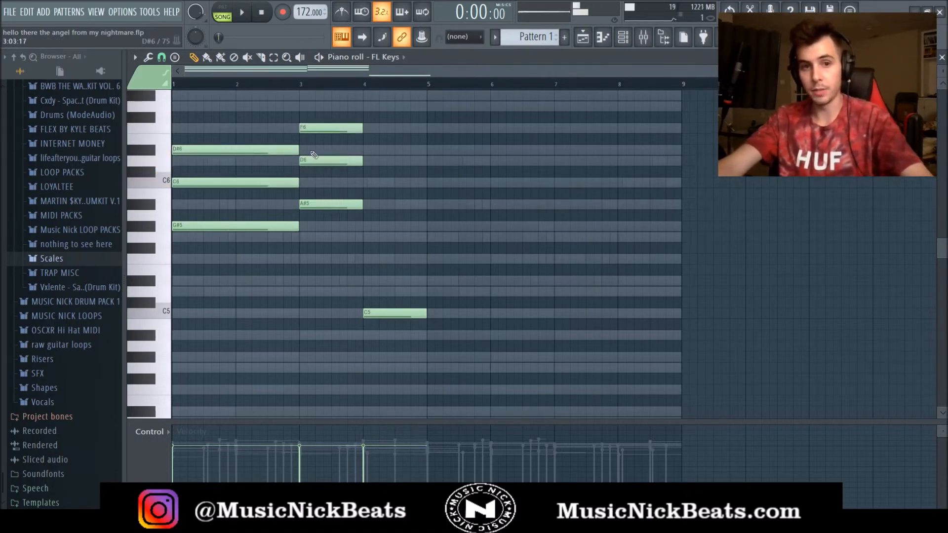
click(365, 280)
click(366, 237)
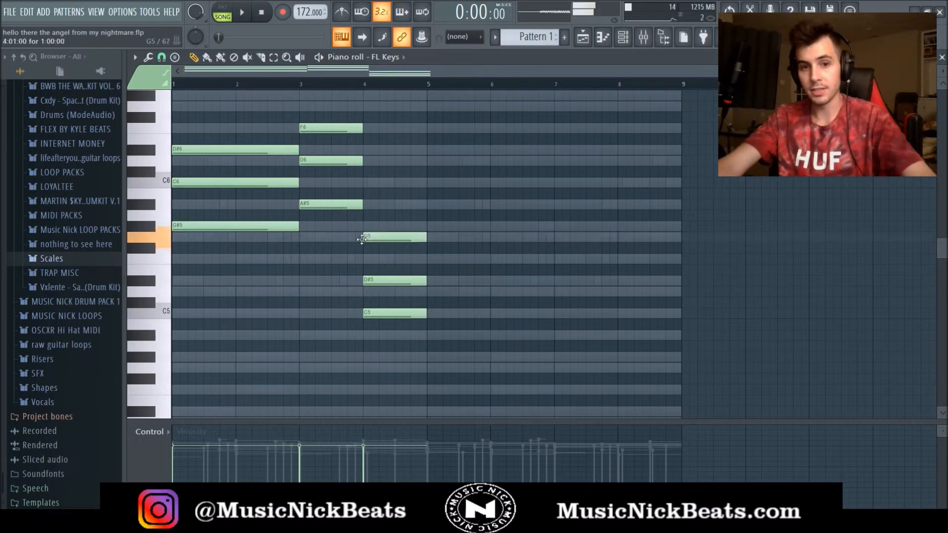
key(space)
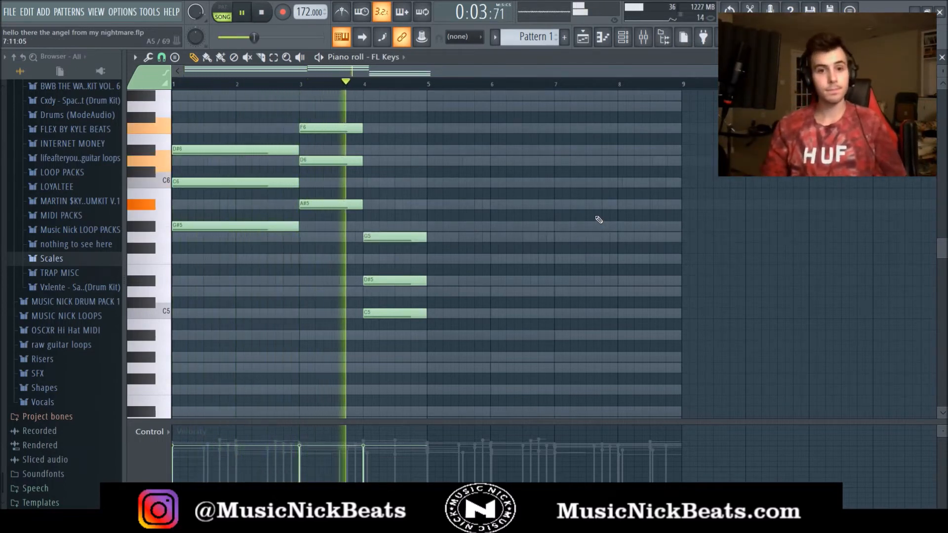
key(space)
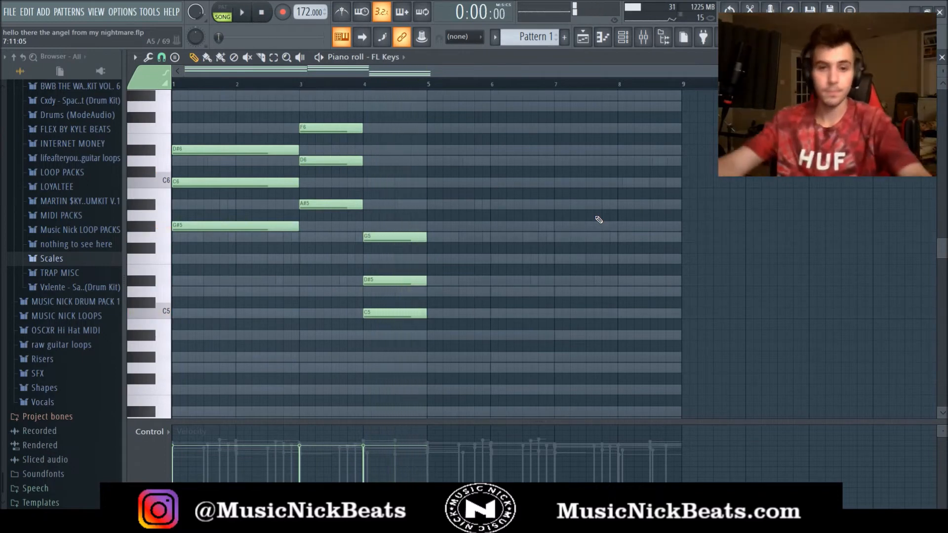
Move the upper two notes of the first two chords down an octave and play back the progression
drag(398, 192, 208, 104)
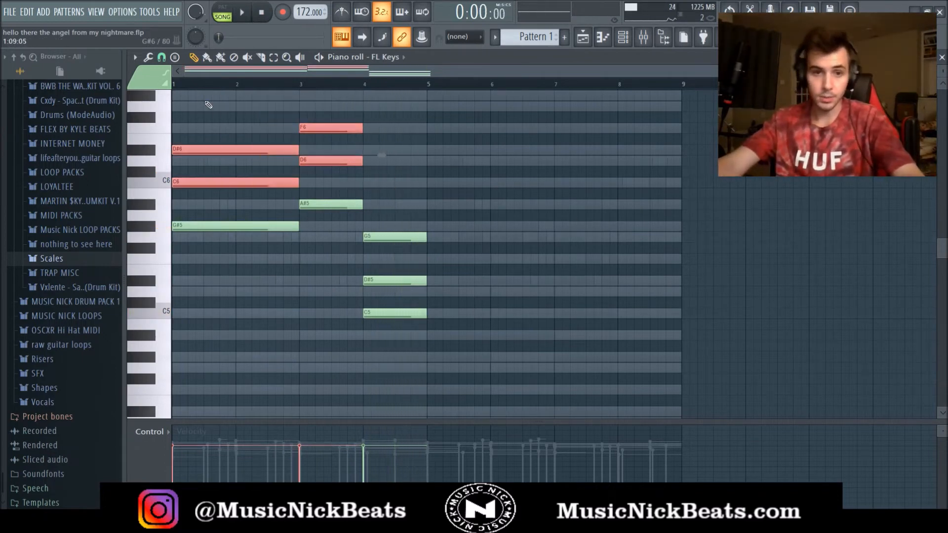
key(ctrl+Down)
key(space)
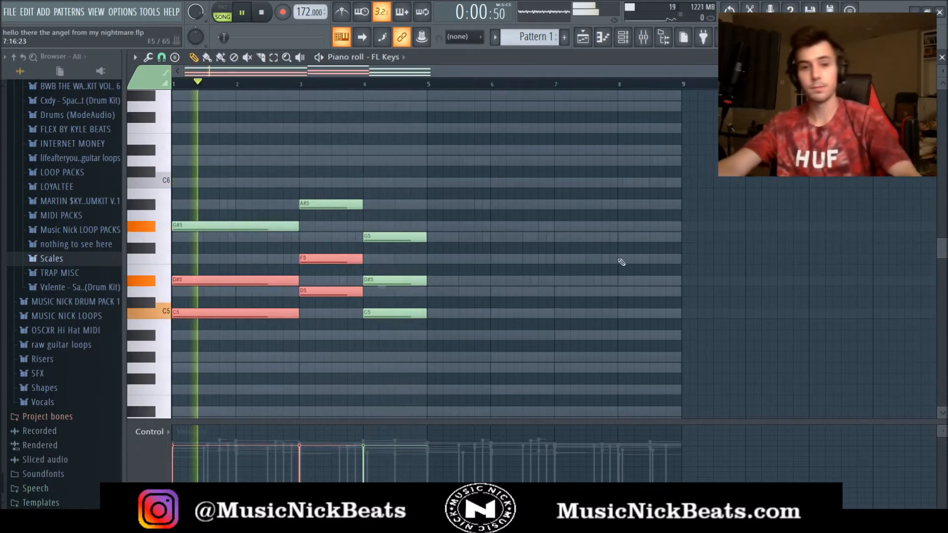
ctrl+click(620, 262)
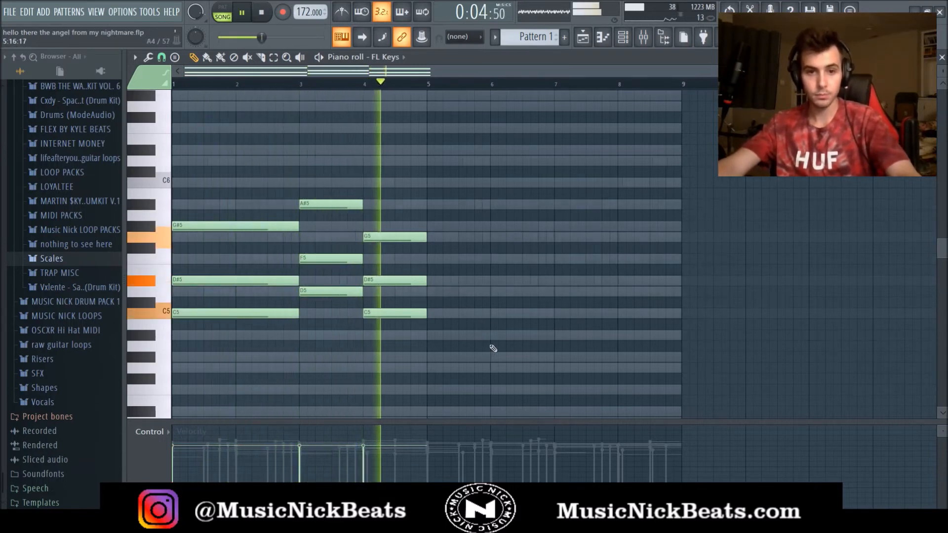
key(space)
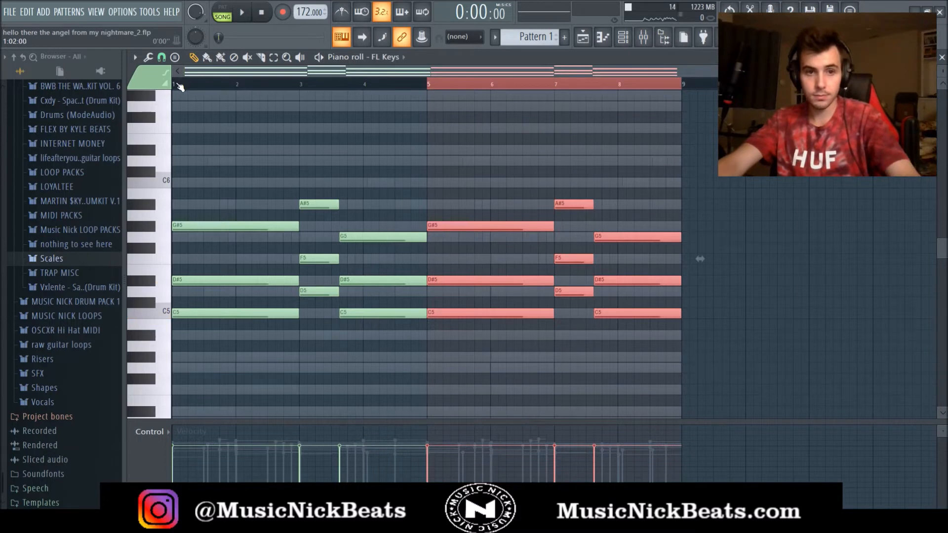
Add short melody notes A#5, C6 and A#5 across bars 1 and 2, followed by G5 in the second half of bar 2
key(ctrl+z)
click(251, 230)
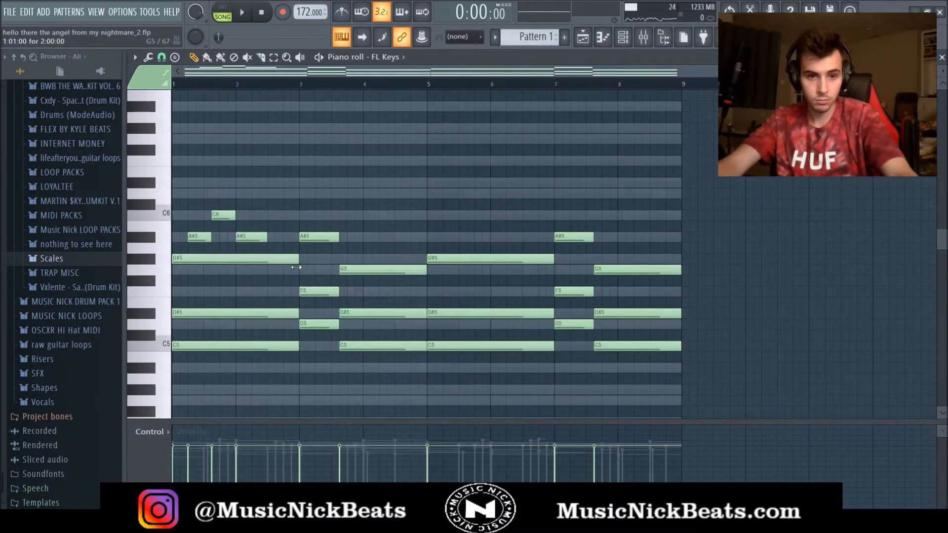
click(271, 268)
key(space)
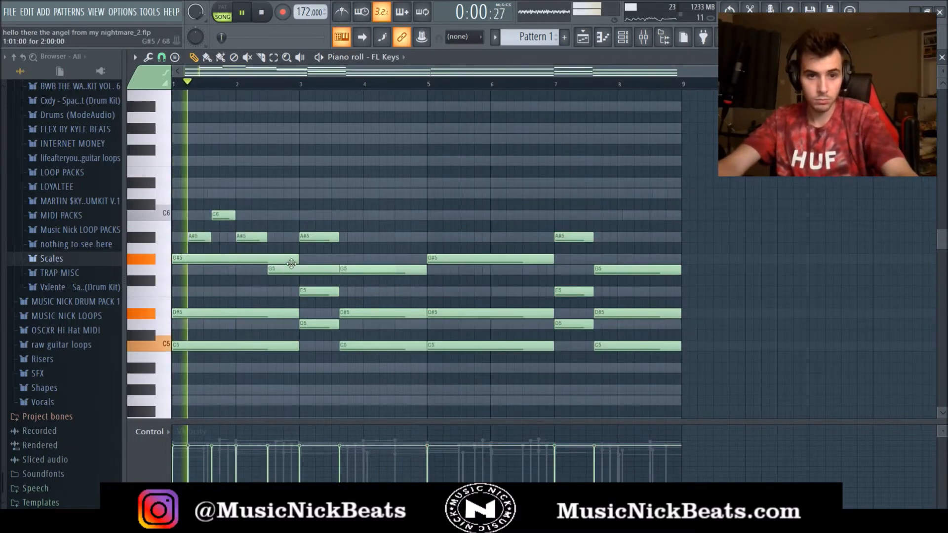
Shorten the first chord's G#5 to end where the G5 melody note in bar 2 begins, and replay the pattern
click(362, 267)
drag(392, 270, 267, 259)
key(space)
key(space)
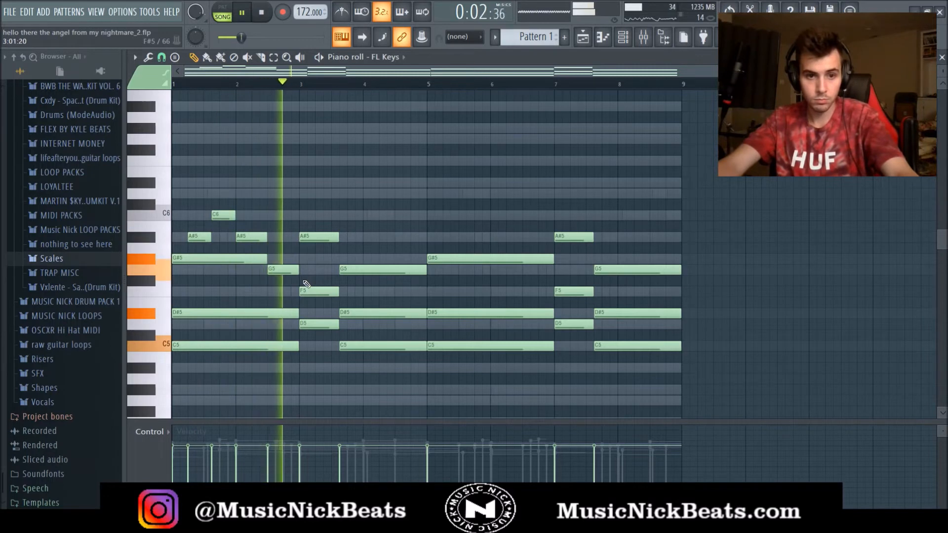
Halve the G5 melody note, shift it to the end of bar 2 and place a short G#5 before it
key(space)
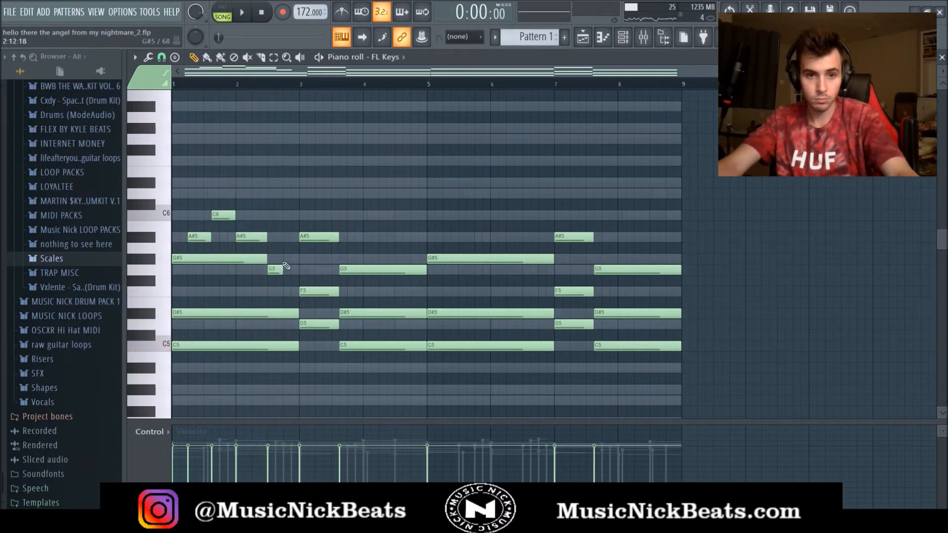
click(289, 260)
key(space)
mouse_move(275, 270)
mouse_down()
mouse_move(275, 260)
mouse_move(290, 270)
mouse_up()
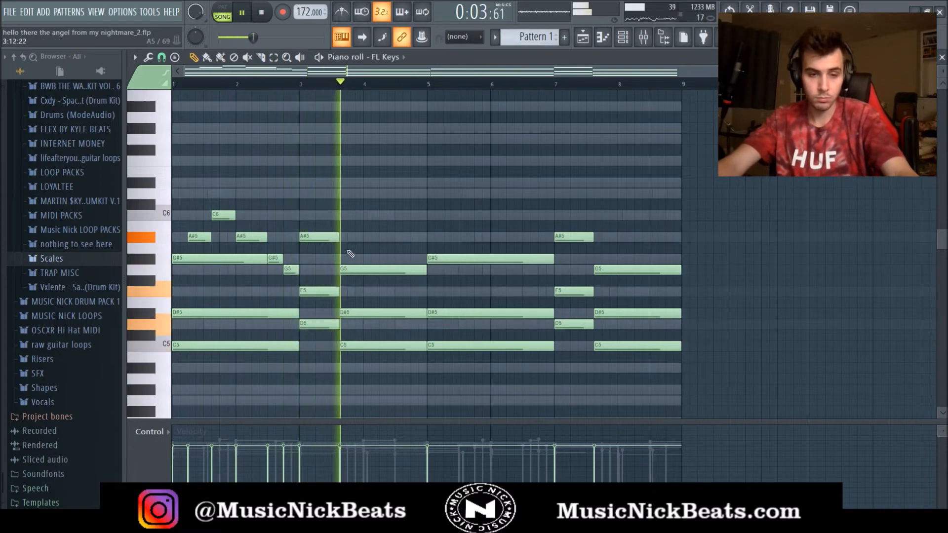
Add a short C6 melody note in bar 3 ending together with the A#5 chord, checking it against playback
key(space)
key(space)
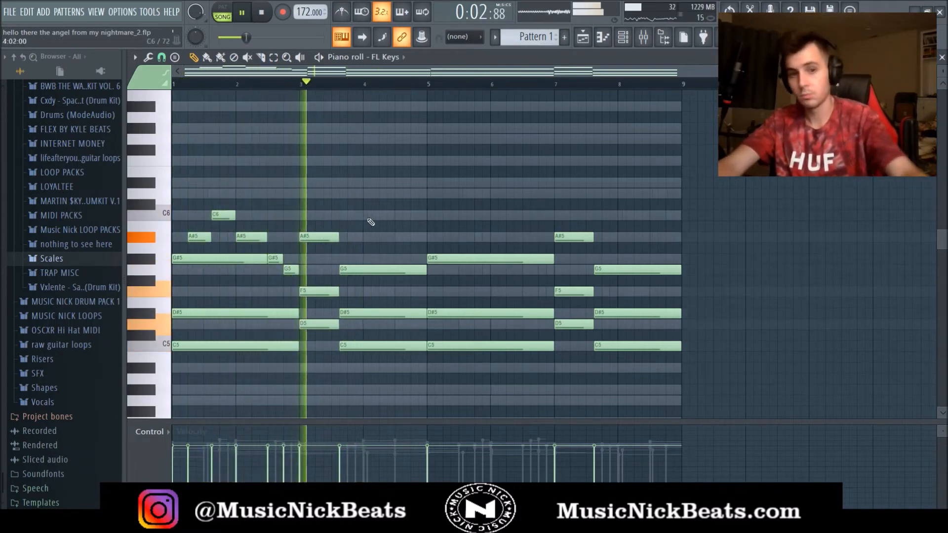
key(space)
key(space)
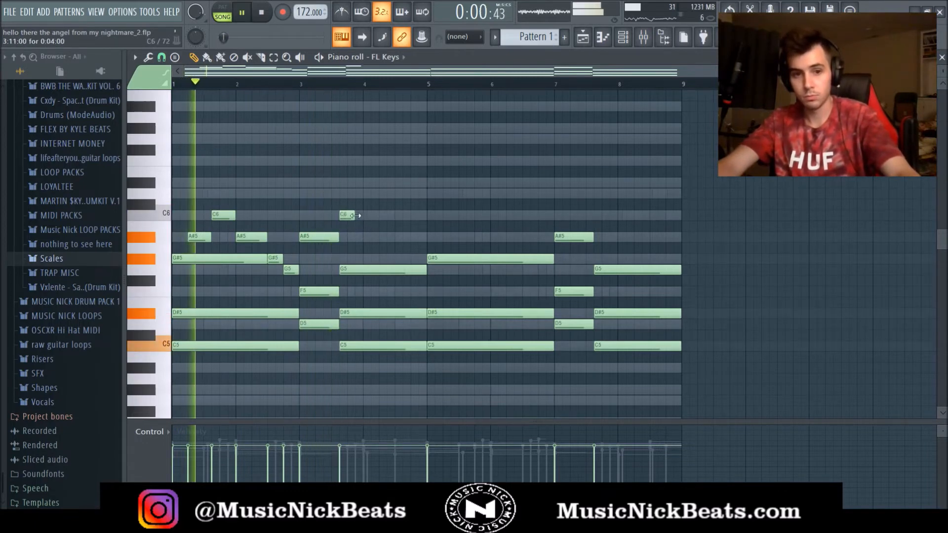
mouse_move(349, 217)
mouse_down()
mouse_move(324, 217)
mouse_move(336, 219)
mouse_up()
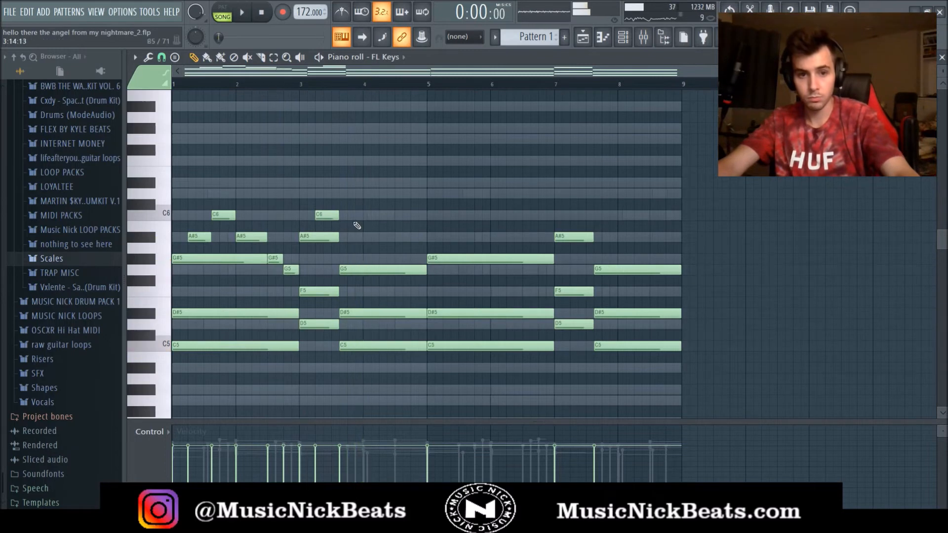
Add a long A#5 melody note from the third chord's start to the end of bar 4 and play back the pattern
click(344, 236)
drag(362, 237, 426, 237)
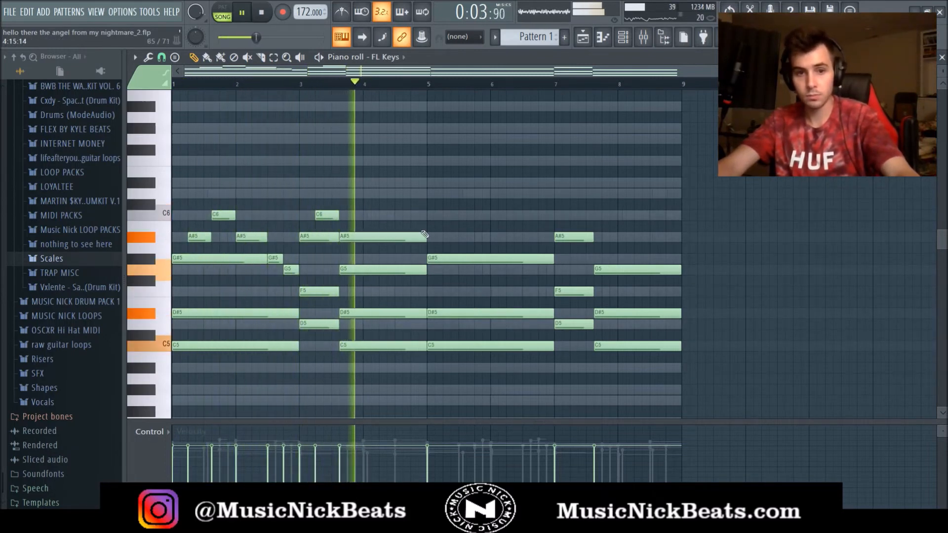
key(space)
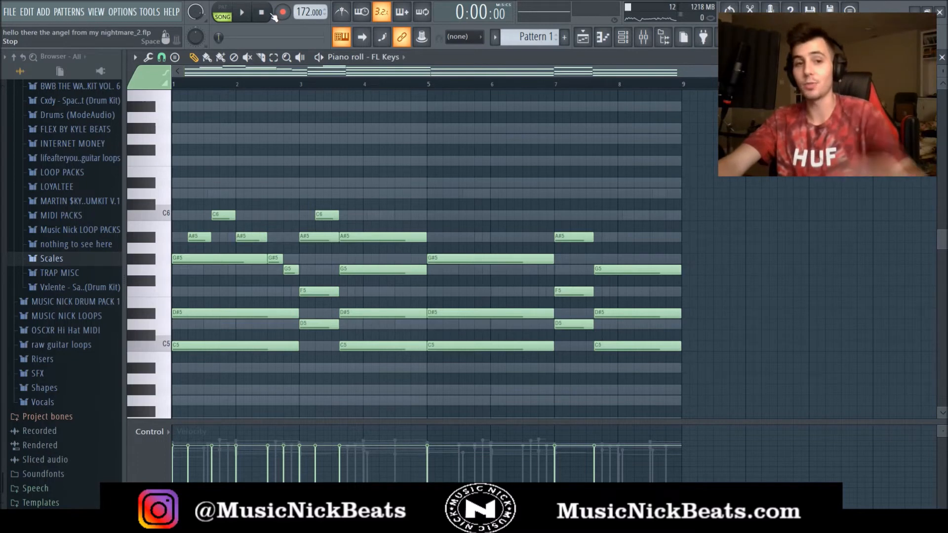
key(space)
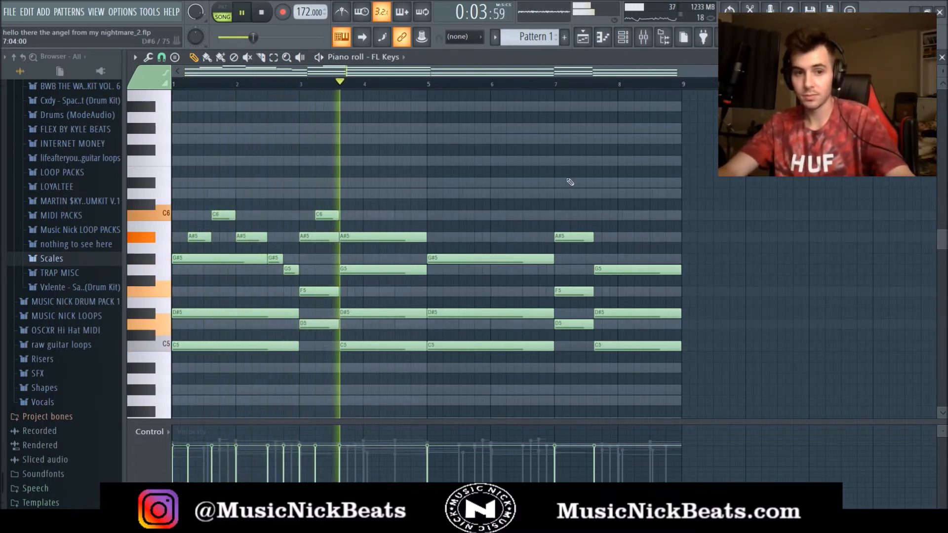
key(space)
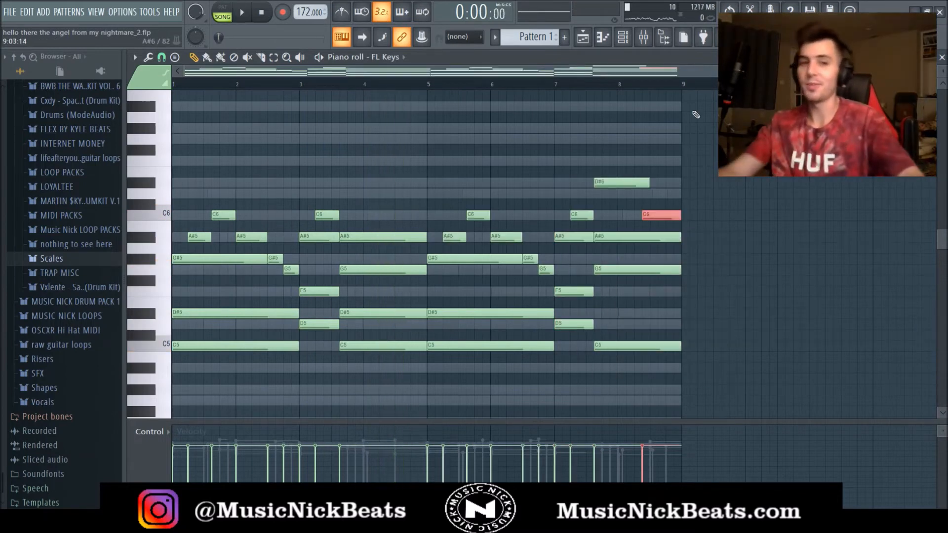
Play back the pattern and slightly raise the mixer volume of the ElectraX #3 track
key(space)
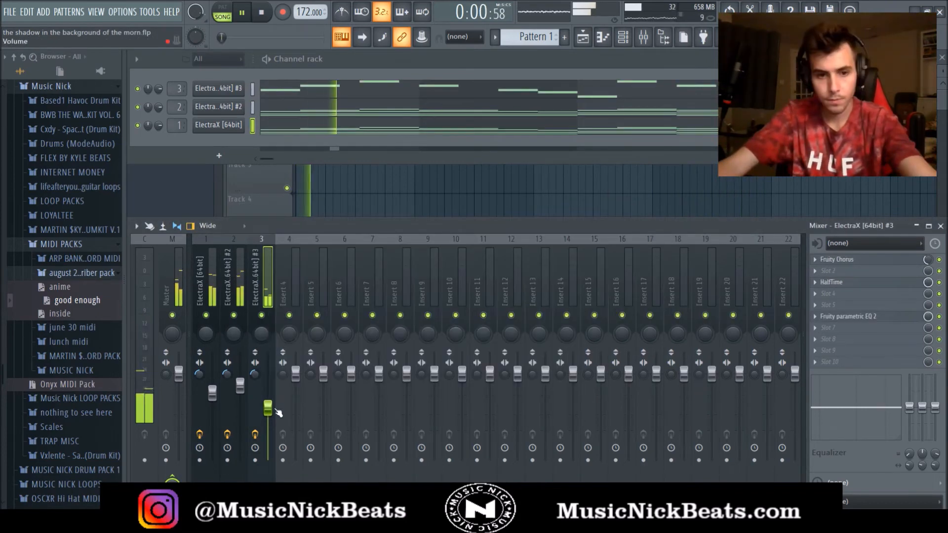
drag(270, 410, 271, 402)
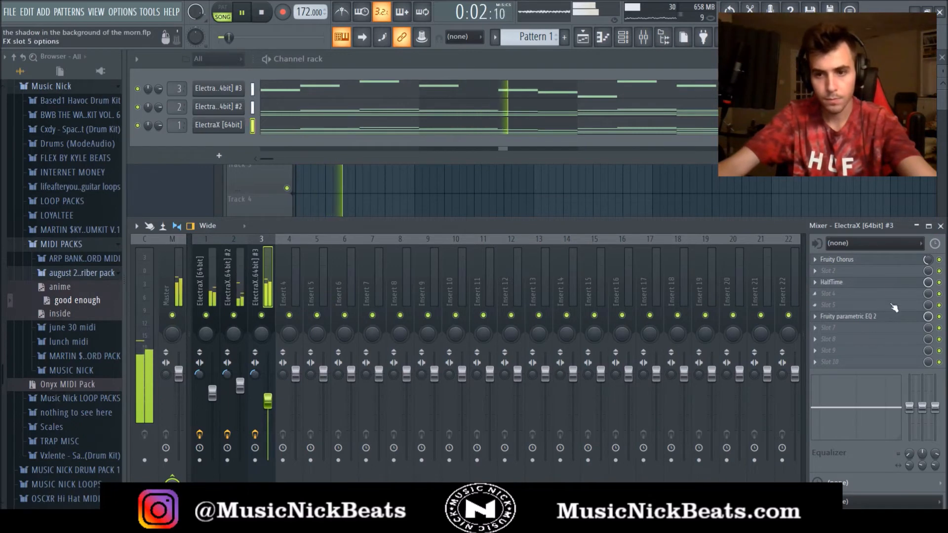
Set the low-pass band of the ElectraX #3 track's Parametric EQ 2 to about 16 kHz
click(849, 316)
drag(441, 251, 439, 252)
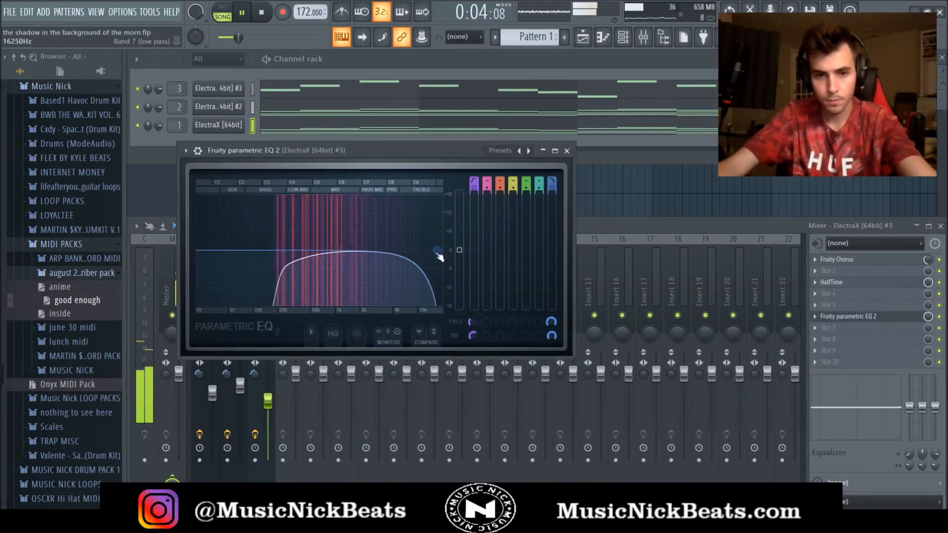
click(566, 151)
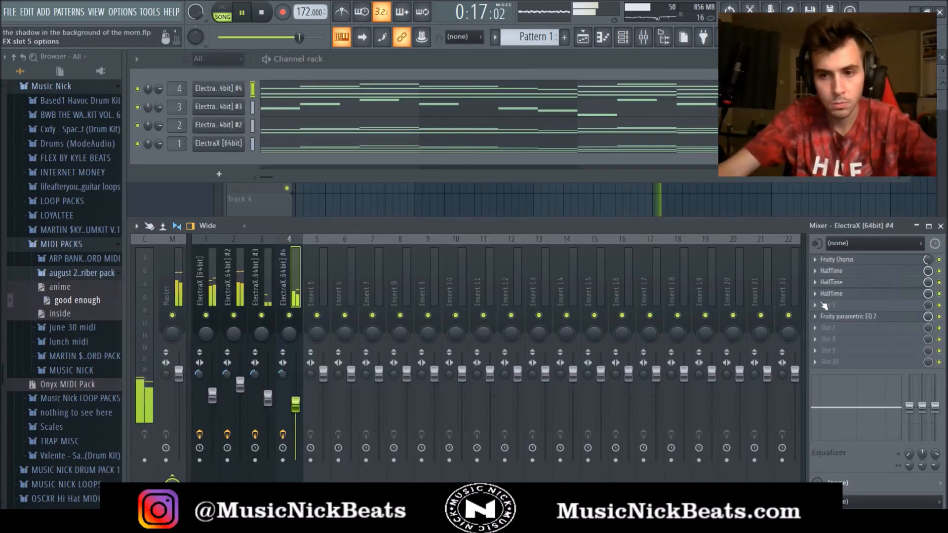
Fine-tune the high-pass and low-pass bands of the ElectraX #4 track's Parametric EQ 2
click(874, 317)
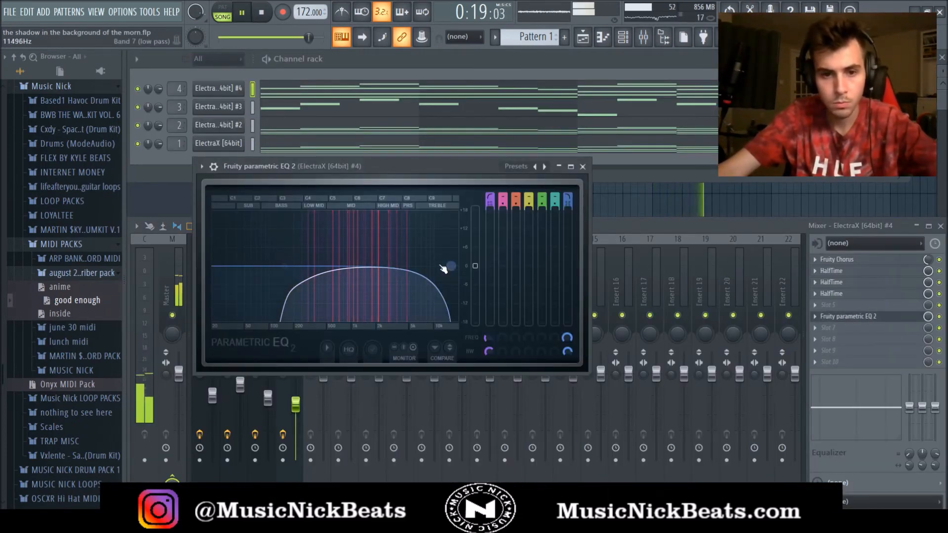
drag(408, 267, 311, 262)
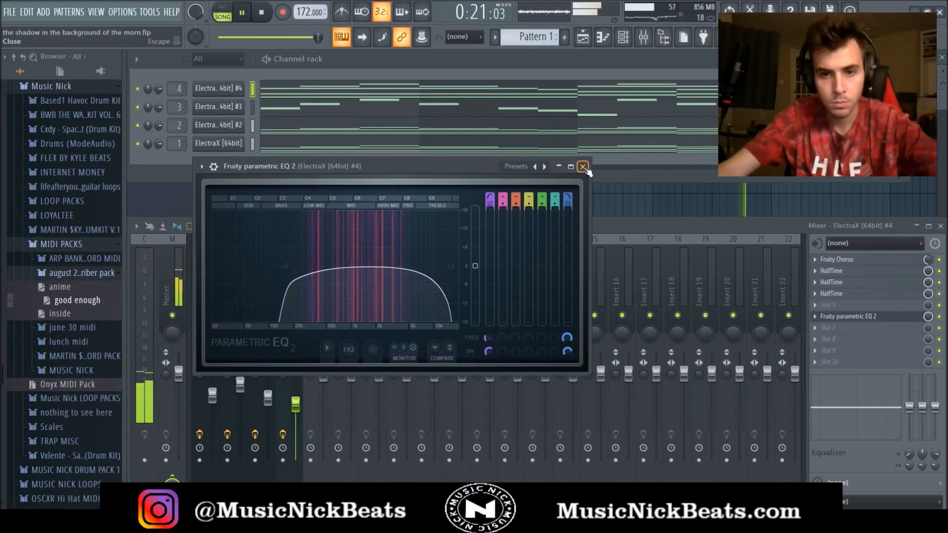
click(582, 167)
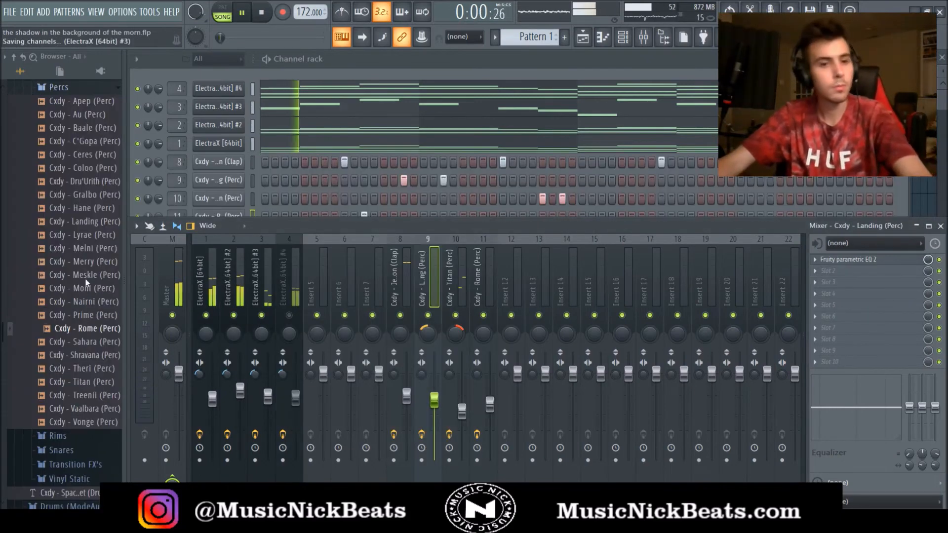
Add the Cxdy - C'Gopa percussion sample as a new channel, place a hit on its third step and check it with playback
scroll(74, 297, up, 4)
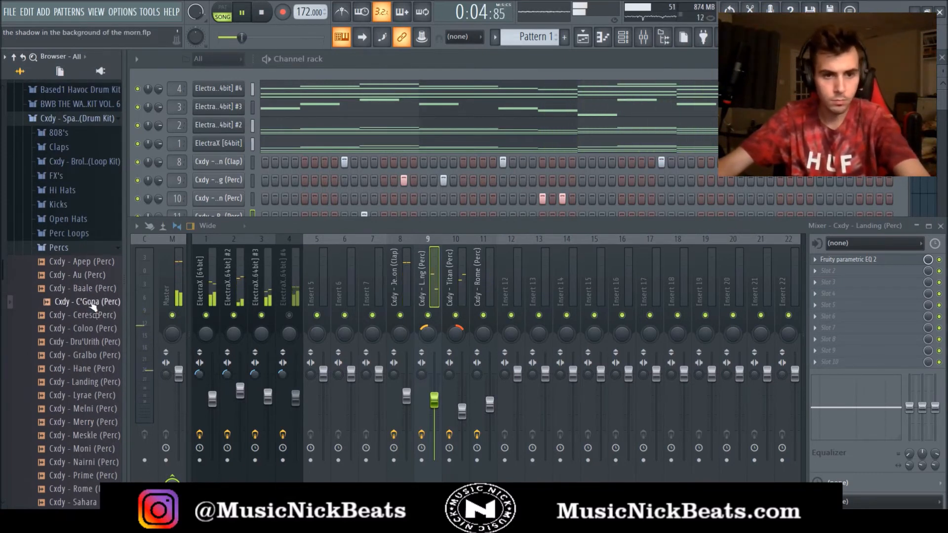
drag(95, 311, 282, 233)
key(space)
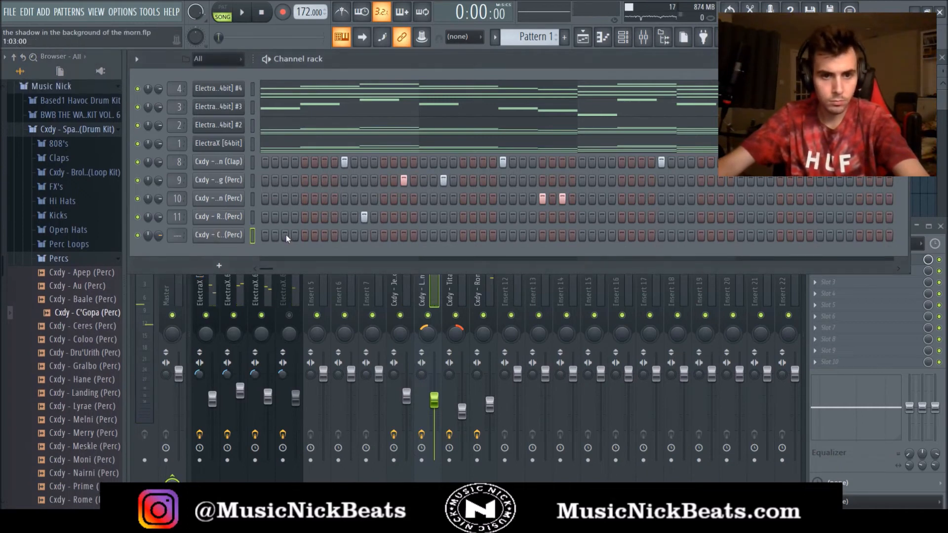
key(space)
key(F7)
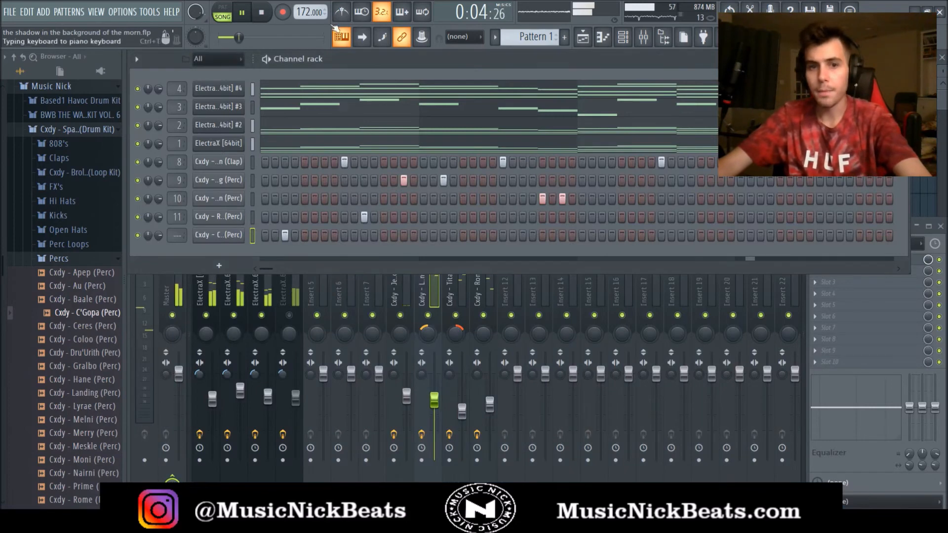
key(F7)
click(264, 13)
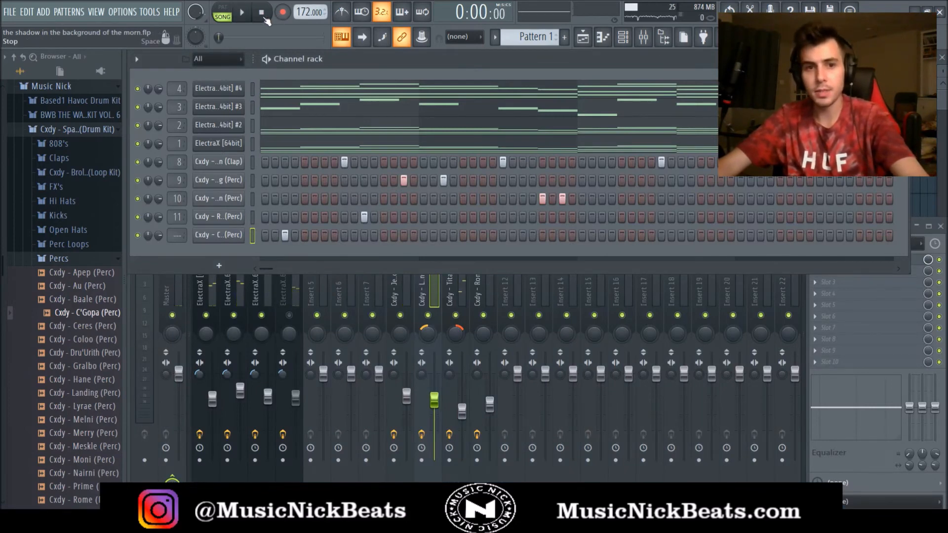
Paste evenly spaced C5 notes for the Cxdy - Clay hi-hat across the whole pattern and return to the channel rack
click(514, 299)
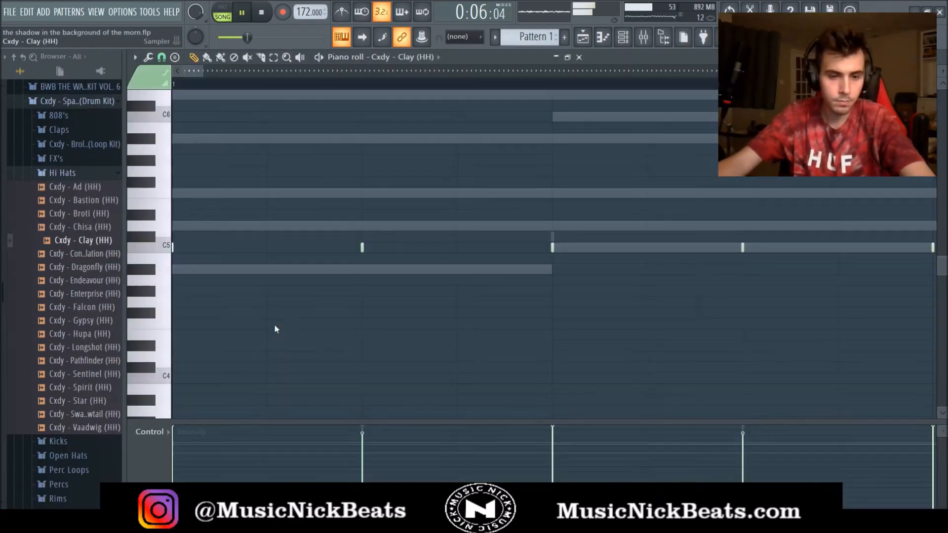
key(ctrl+v)
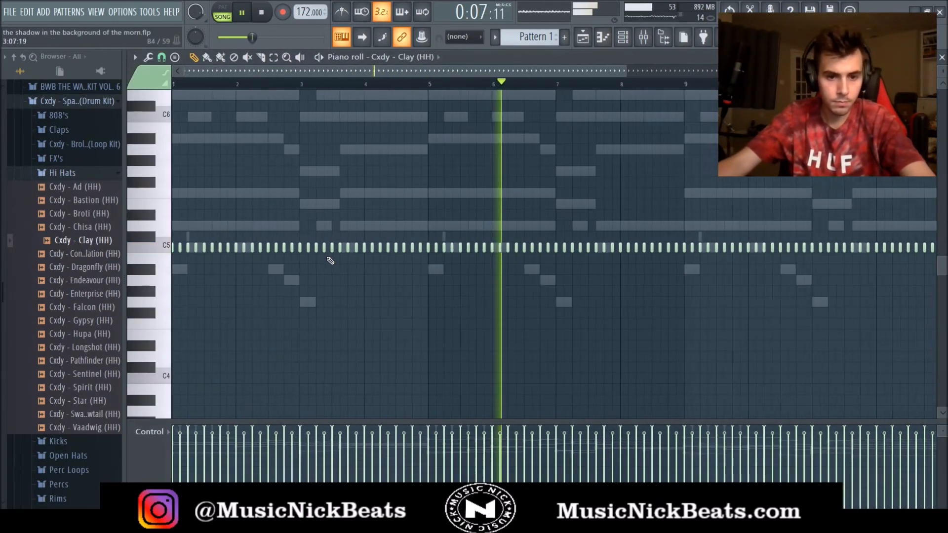
key(F7)
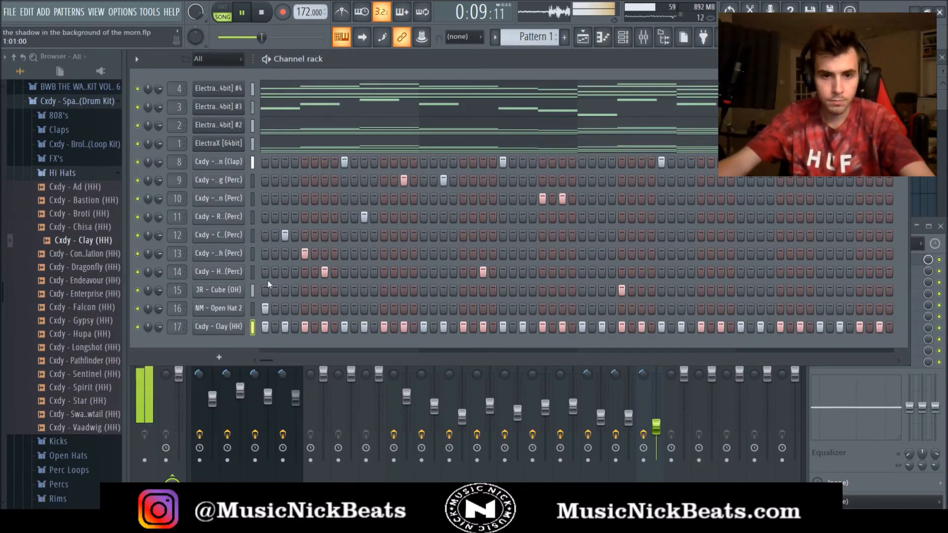
click(236, 334)
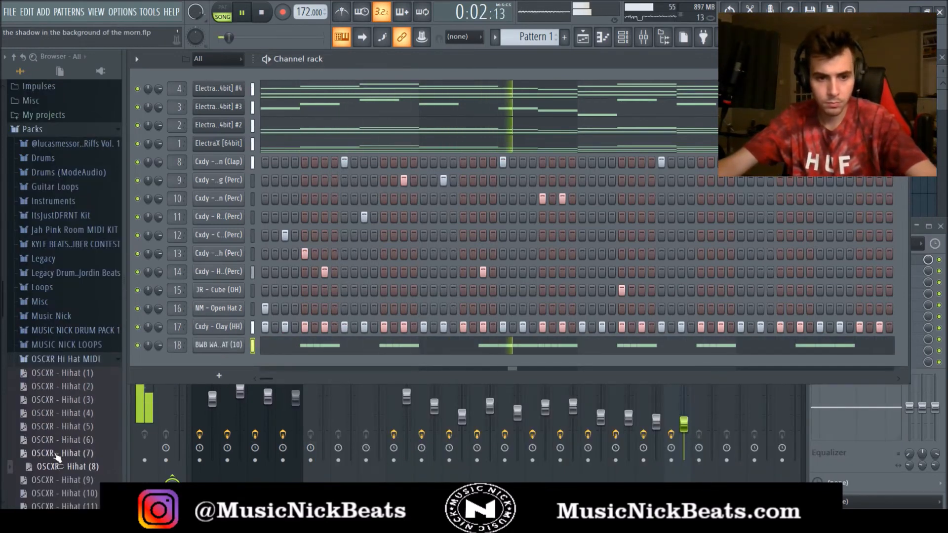
Slightly lower the mixer volumes of the percussion tracks, including Titan, Rome, C'Gopa and Hane, during playback
drag(461, 416, 547, 413)
drag(434, 407, 489, 415)
drag(463, 420, 464, 422)
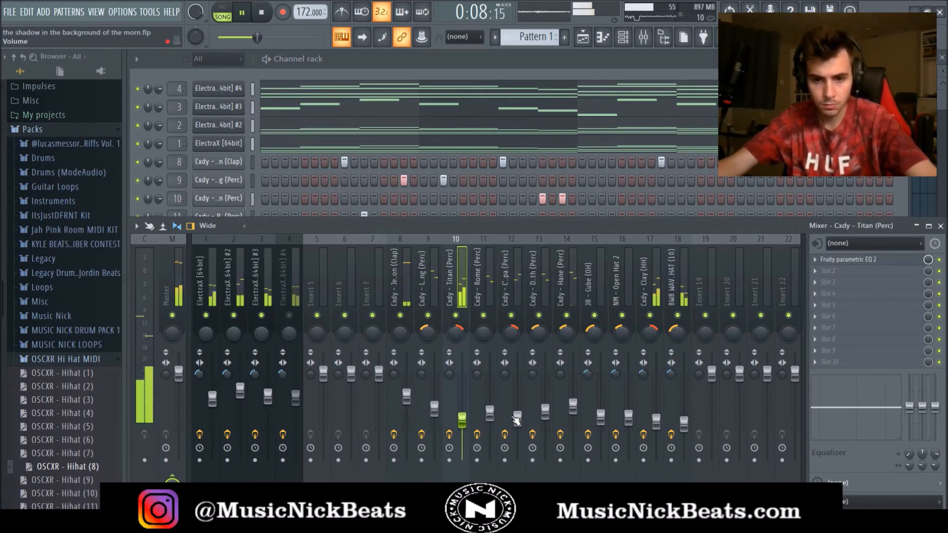
drag(573, 405, 572, 407)
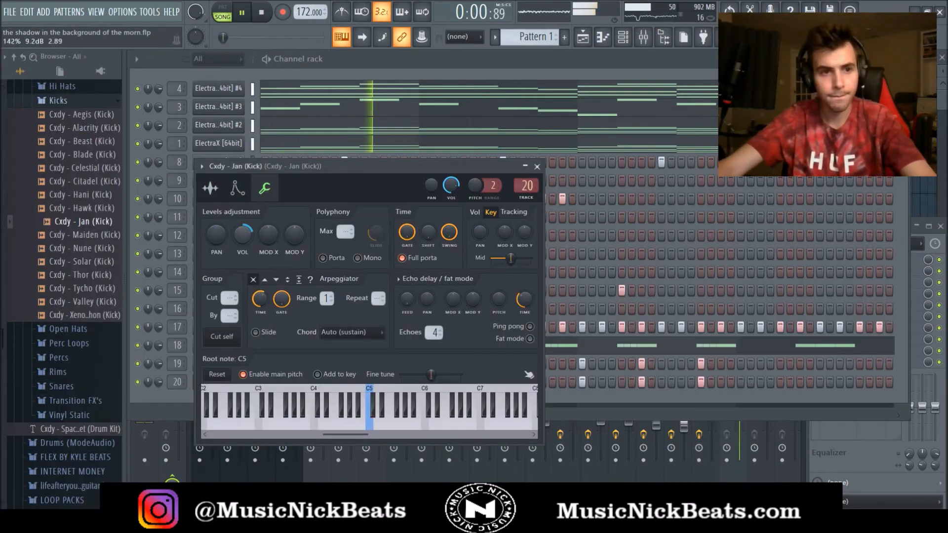
Enable Normalize for the Cxdy - Jan kick sample in its channel settings and close them
click(238, 188)
click(210, 187)
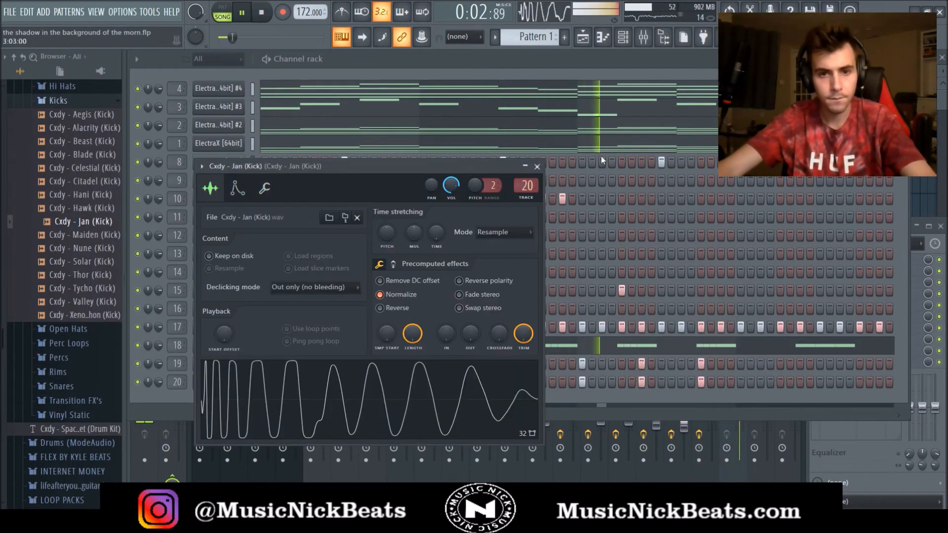
click(539, 167)
Add Fruity Parametric EQ 2 to the Jan kick track, load the 30Hz + 18kHz cut preset, soften the high cut and raise the low cut
key(F9)
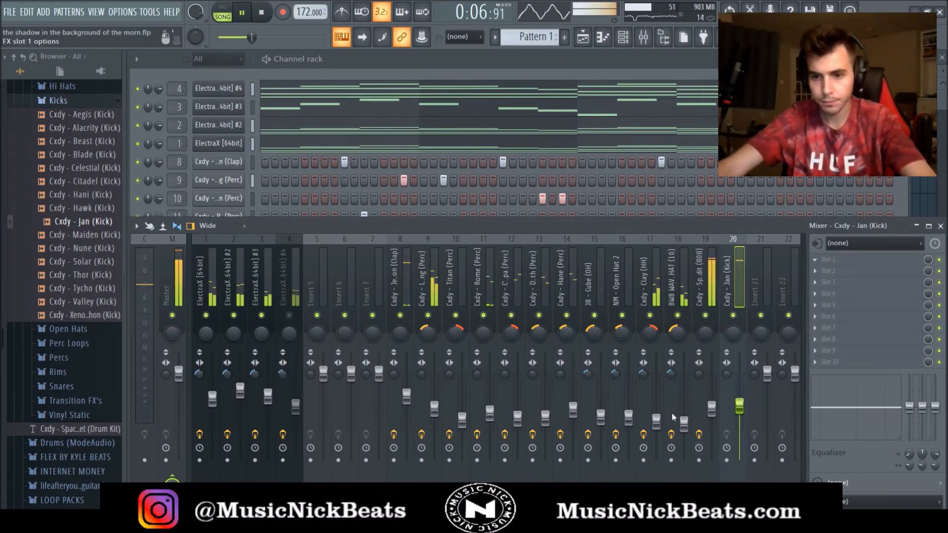
click(461, 389)
click(169, 134)
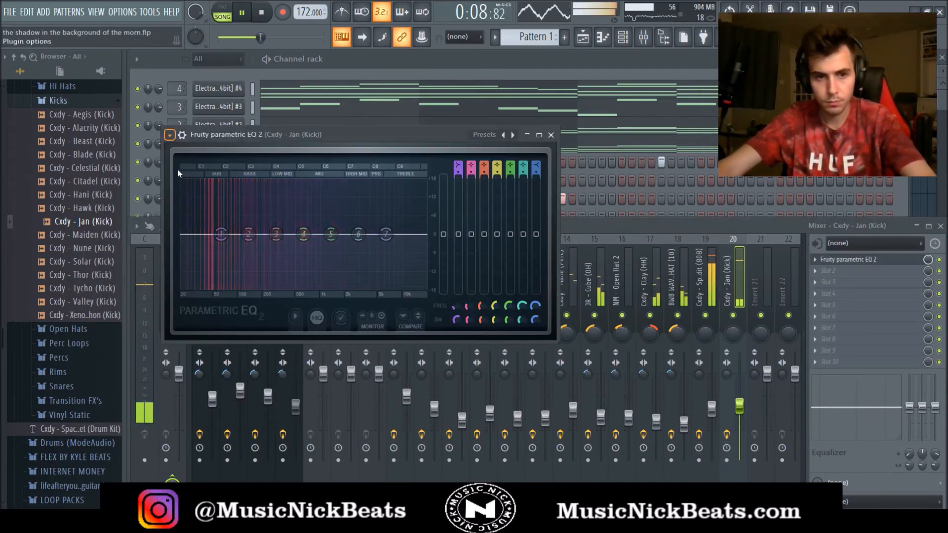
click(349, 223)
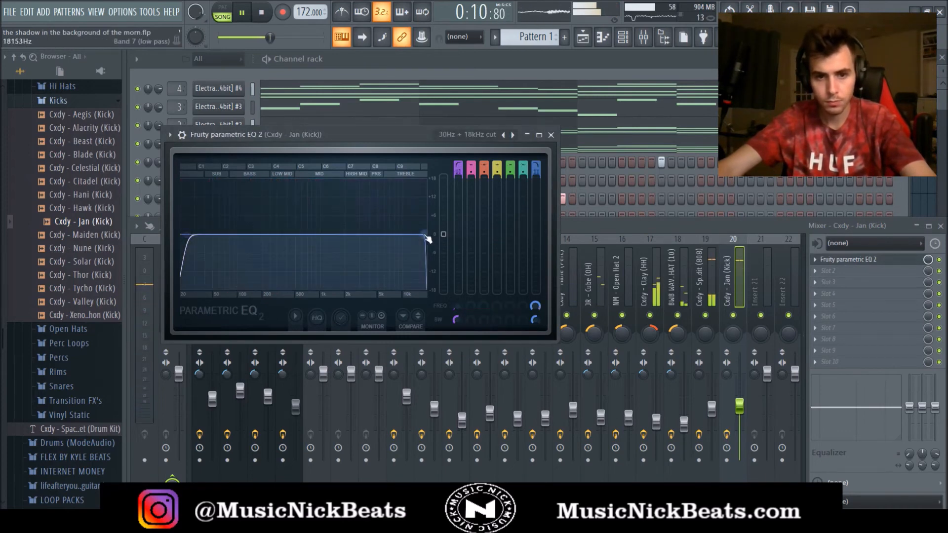
drag(425, 238, 426, 233)
drag(195, 235, 208, 234)
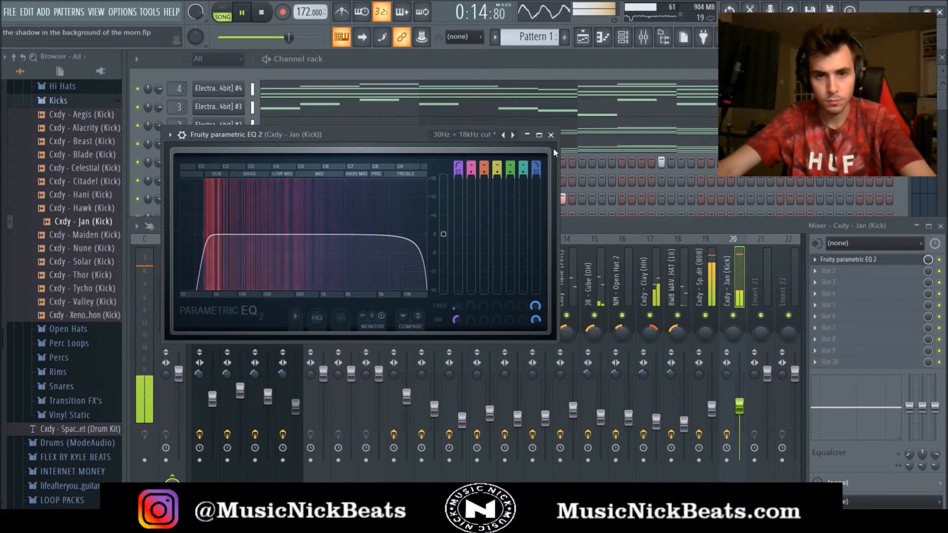
click(551, 135)
Slightly raise the ElectraX #4 track and slightly lower the Spinz Edit 808 and Jan kick tracks to balance their mixer volumes
click(706, 405)
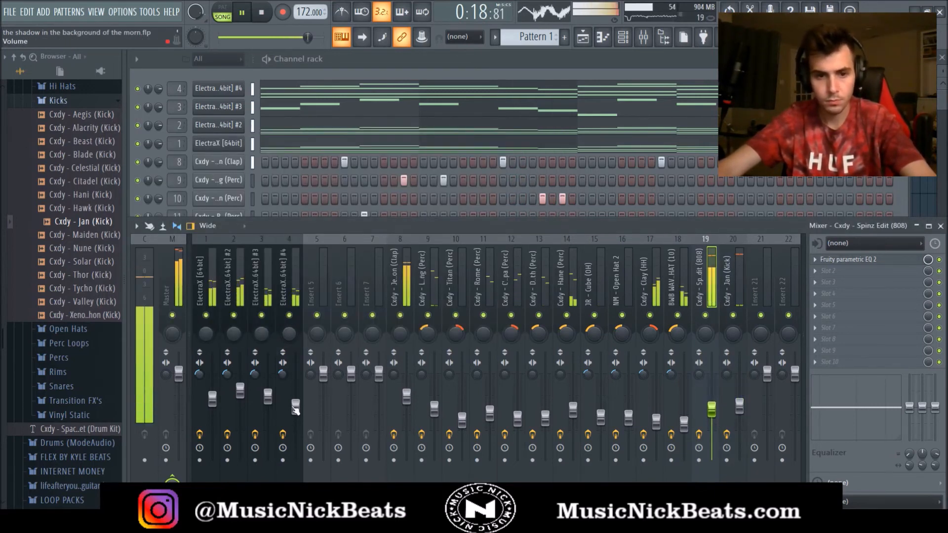
drag(295, 407, 295, 403)
click(712, 408)
click(739, 406)
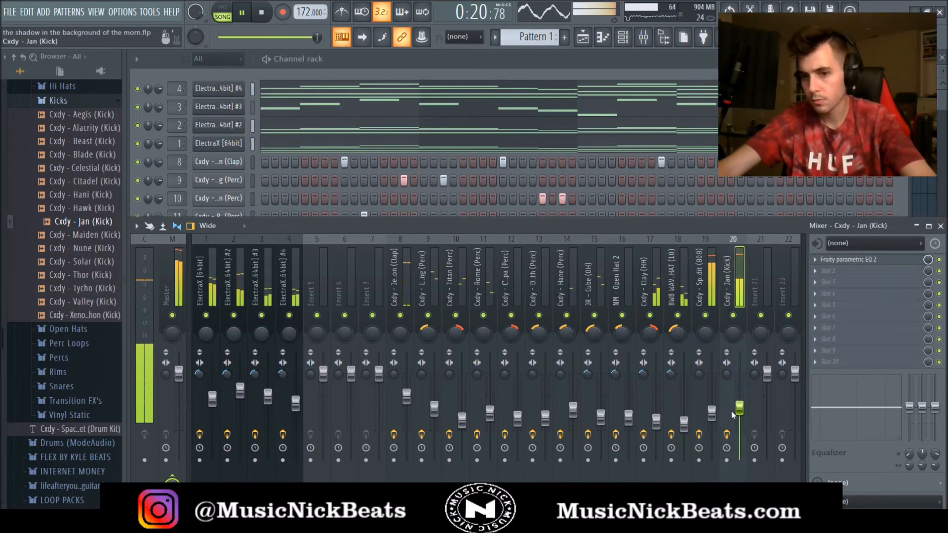
drag(711, 409, 711, 412)
click(739, 408)
click(712, 412)
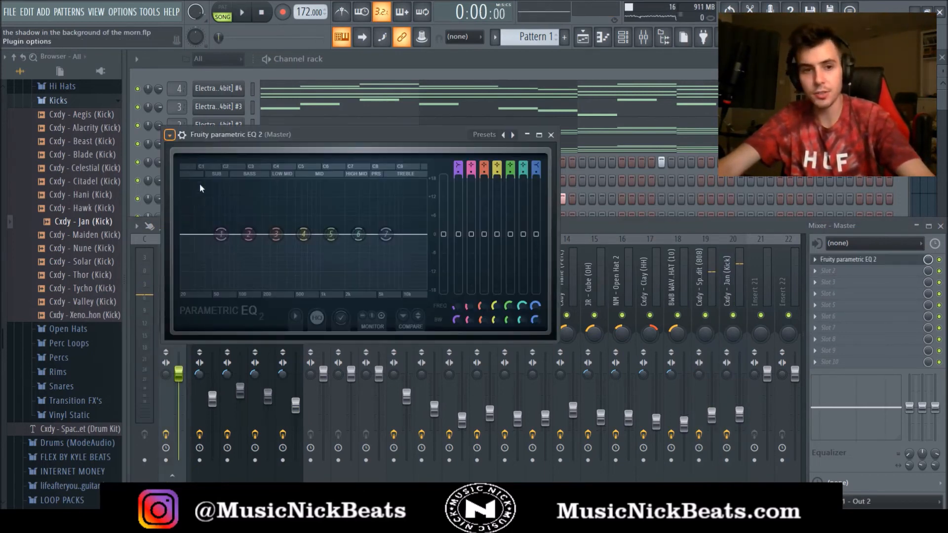
Load two Fruity Parametric EQ 2 effects and a Fruity Soft Clipper with 92% post gain on the Master track
click(550, 134)
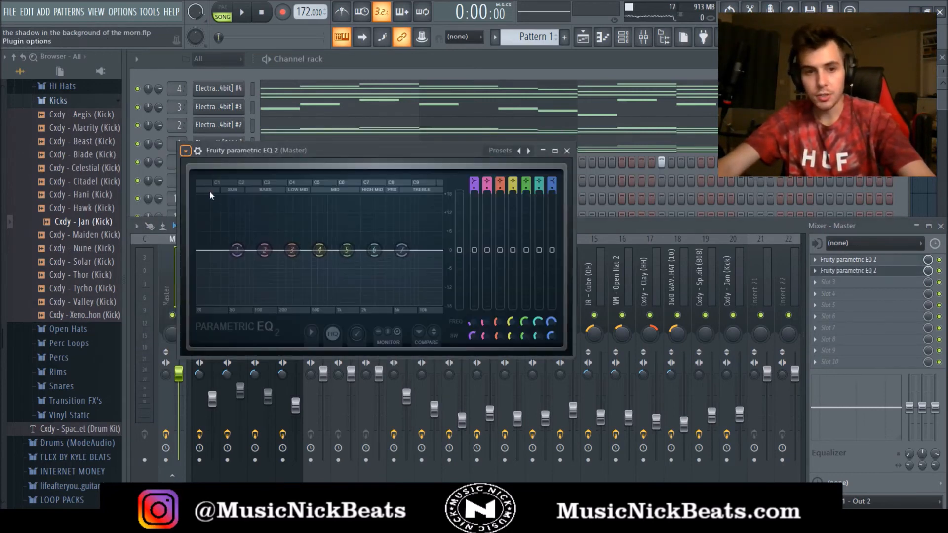
click(567, 151)
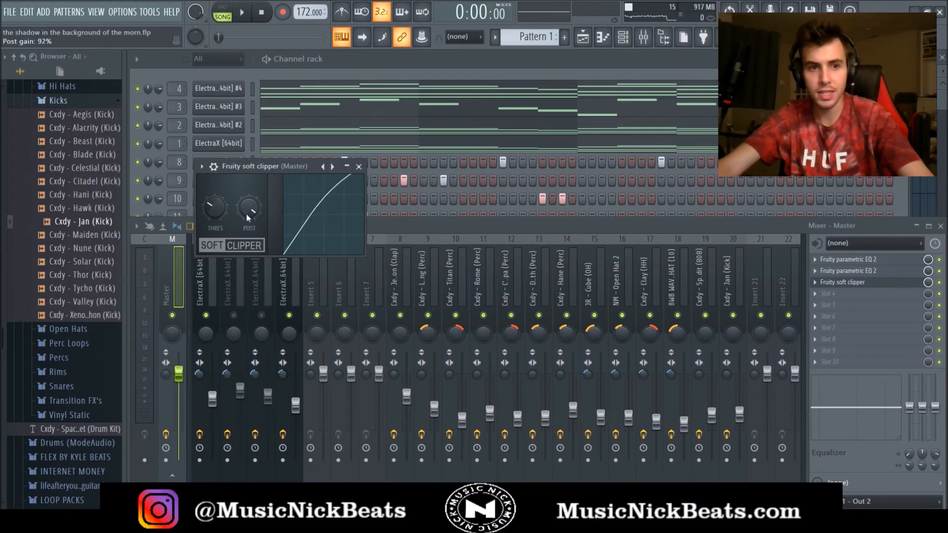
click(359, 167)
Solo the first ElectraX track, unmute the other three ElectraX layers during playback and slightly lower the ElectraX #4 volume
right_click(210, 317)
right_click(209, 317)
click(235, 317)
key(space)
click(261, 317)
click(289, 316)
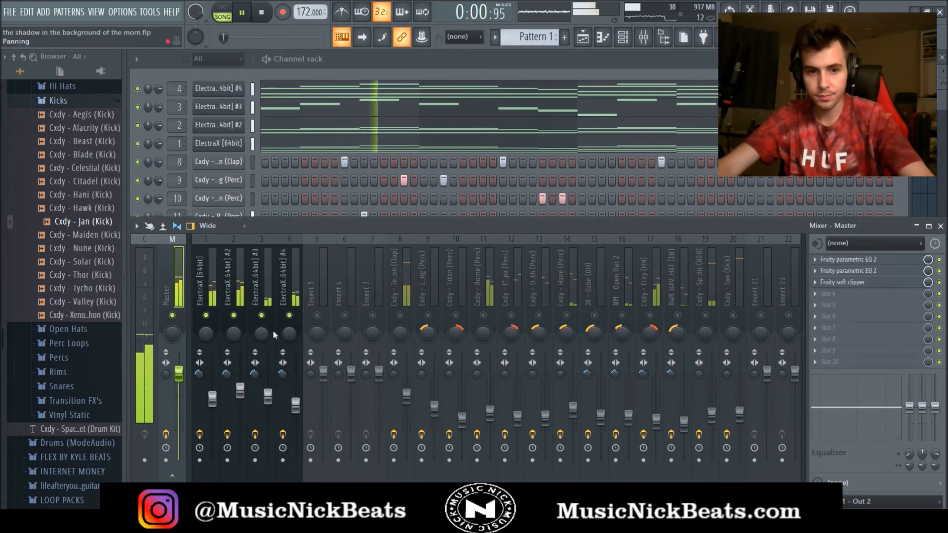
click(295, 405)
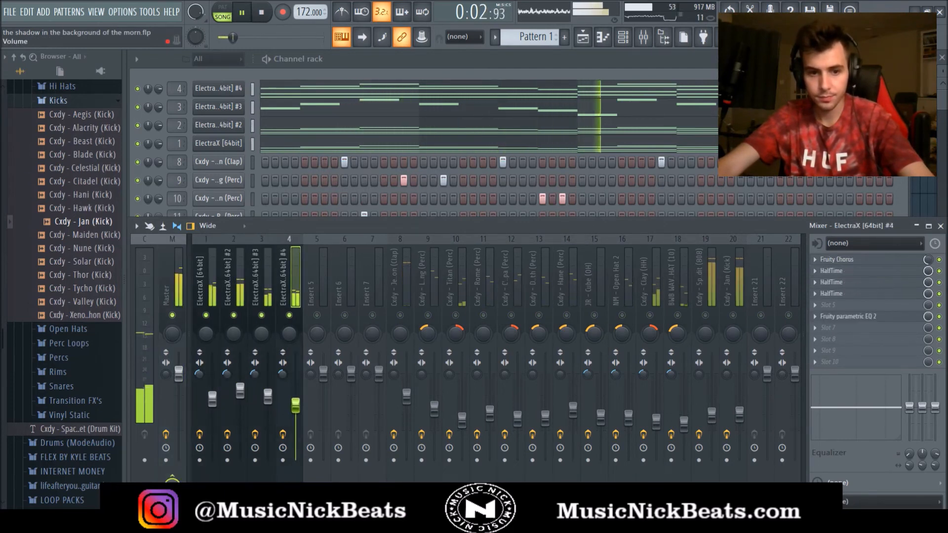
Unmute the drum tracks and the 808 during playback, and slightly lower the Jan kick and Spinz Edit 808 volumes
drag(400, 316, 732, 320)
click(739, 414)
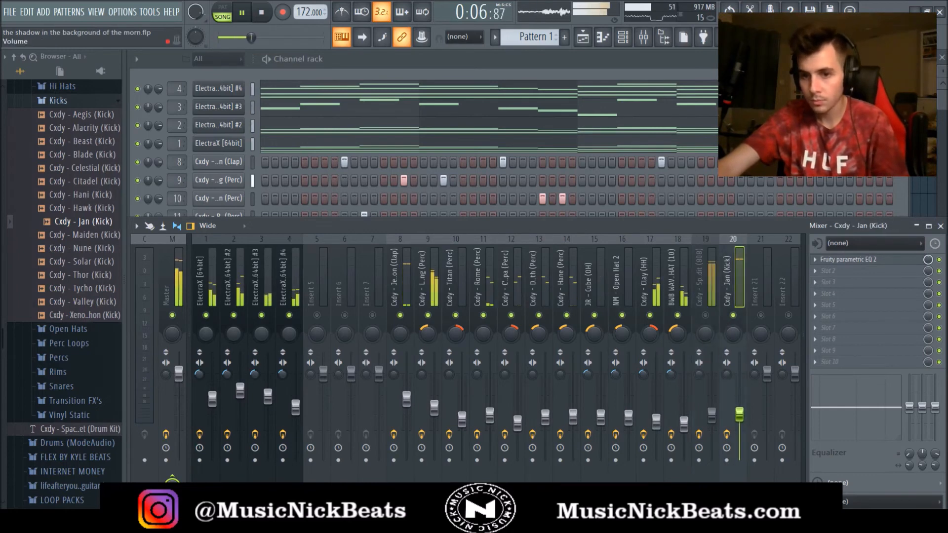
click(705, 315)
click(711, 414)
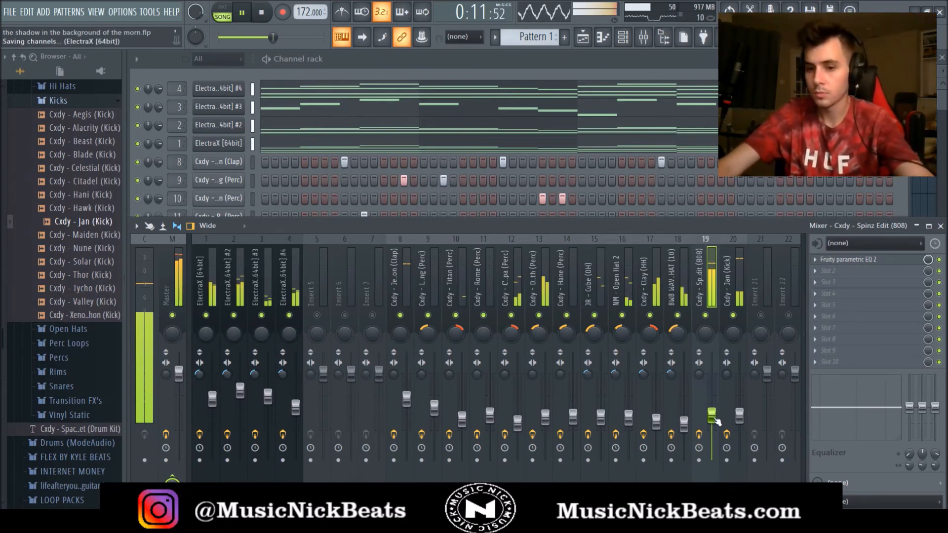
click(738, 419)
click(712, 417)
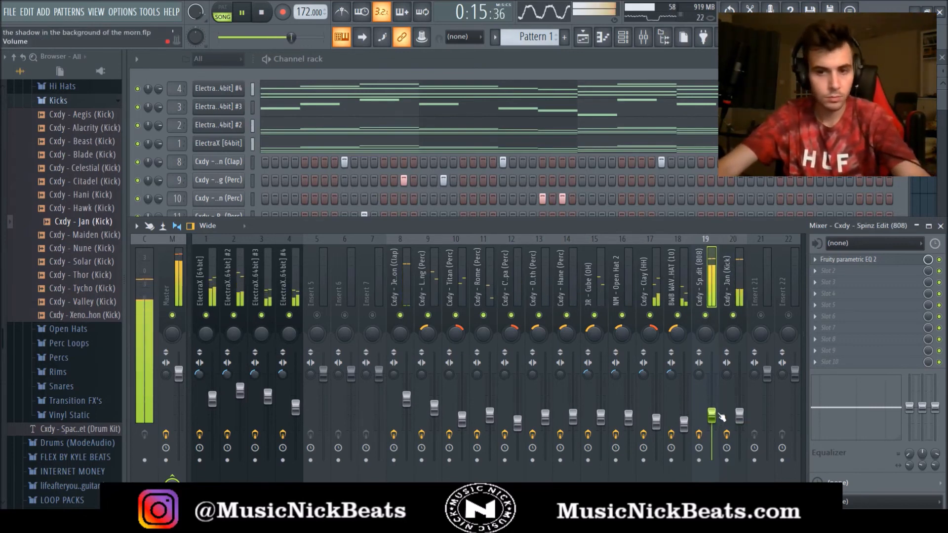
Open the Spinz Edit 808 channel's piano roll from the channel rack
click(514, 69)
right_click(234, 364)
click(262, 367)
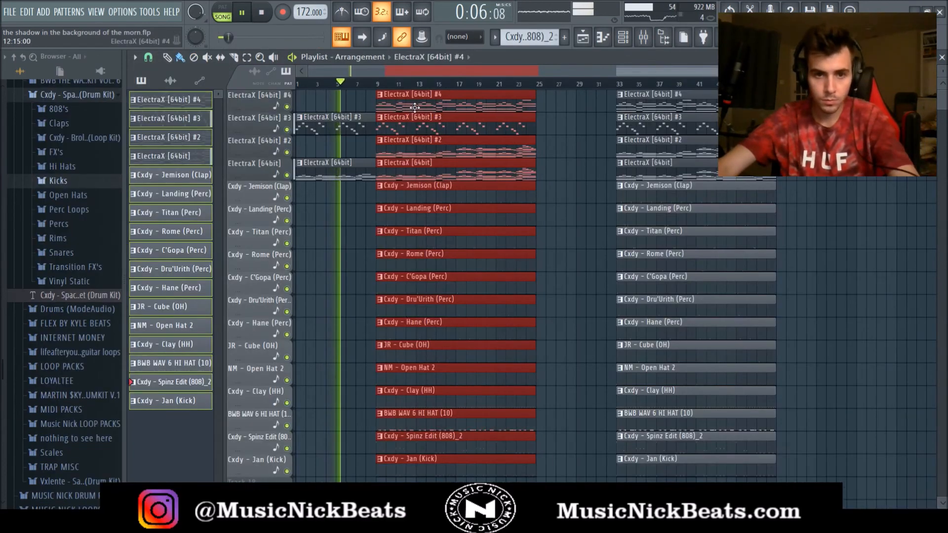
Delete the ElectraX #4 clip and the six percussion clips, Landing through Hane, from the section starting at bar 9 and clear the selection
scroll(374, 150, up, 3)
right_click(406, 104)
scroll(360, 336, up, 3)
right_click(372, 213)
right_click(372, 233)
right_click(373, 256)
right_click(373, 278)
right_click(374, 300)
right_click(374, 323)
scroll(374, 324, down, 2)
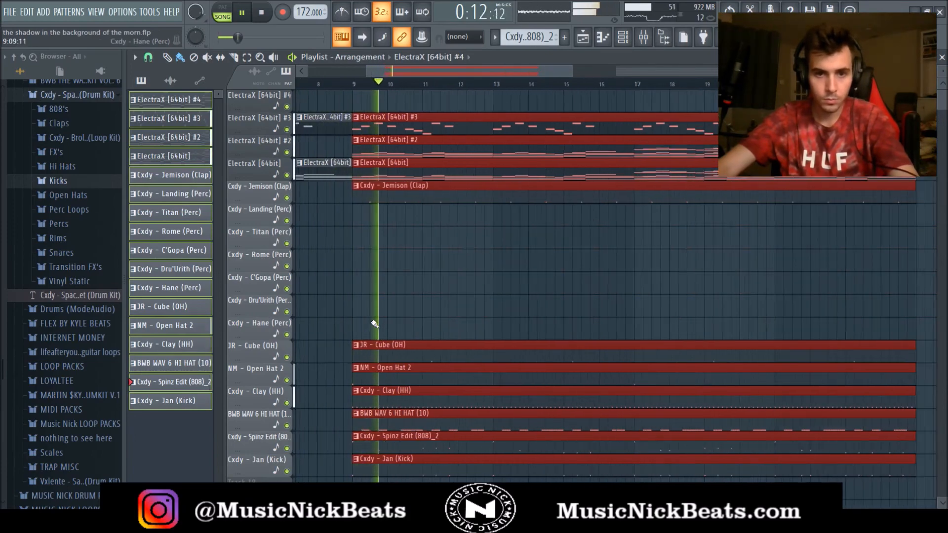
key(ctrl+d)
scroll(375, 324, down, 3)
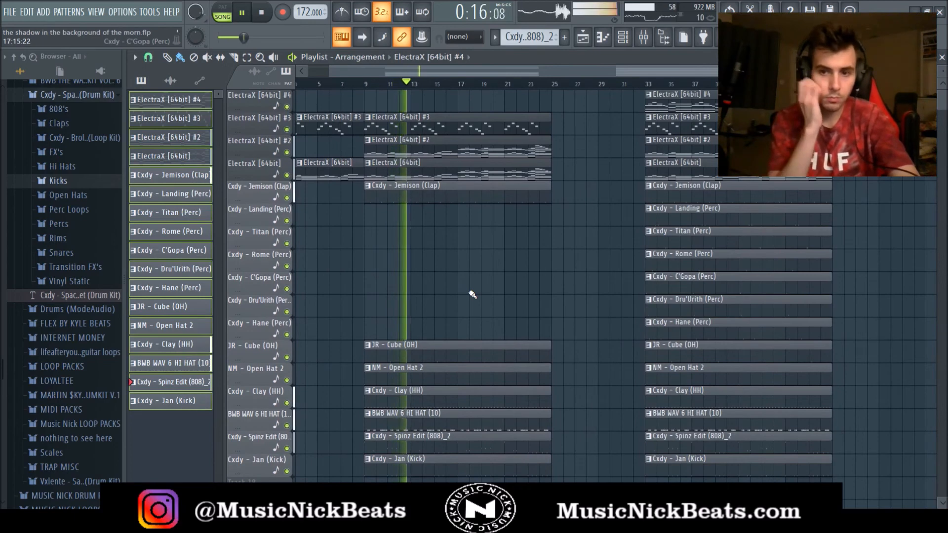
Place shortened copies of the six percussion clips, Landing through Hane, from bar 17 to bar 25 and deselect them
drag(676, 337, 462, 227)
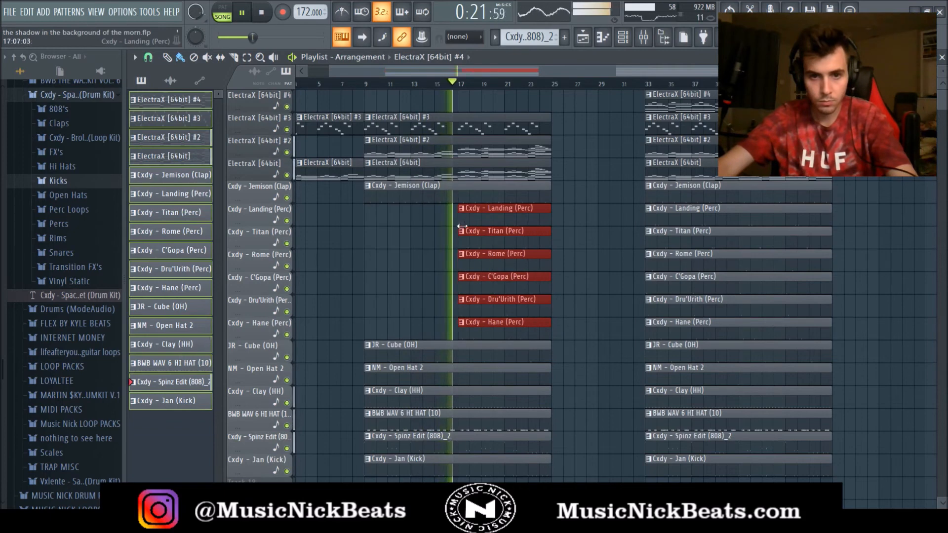
click(412, 230)
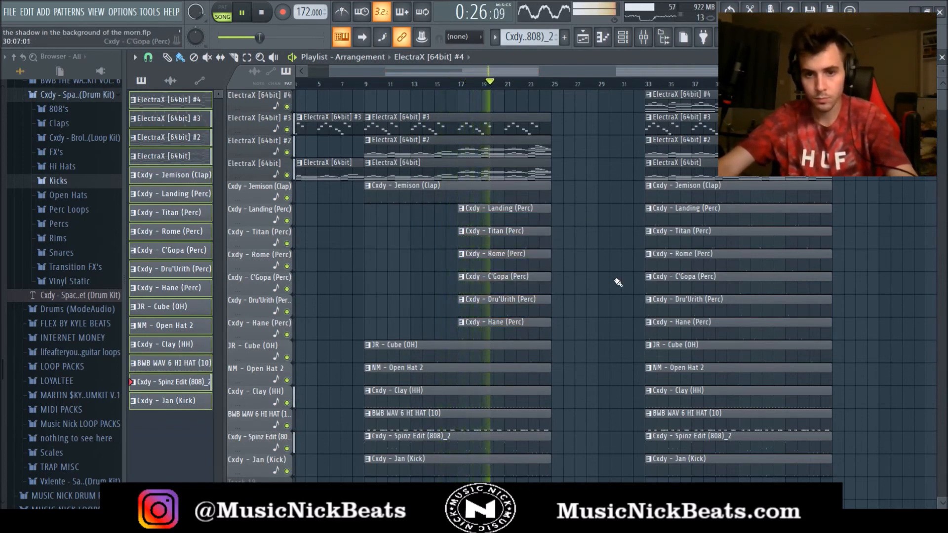
Select all the clips in the section at bar 33 and move them to start at bar 25
scroll(612, 291, down, 1)
scroll(610, 316, up, 3)
drag(710, 487, 711, 94)
drag(665, 185, 552, 185)
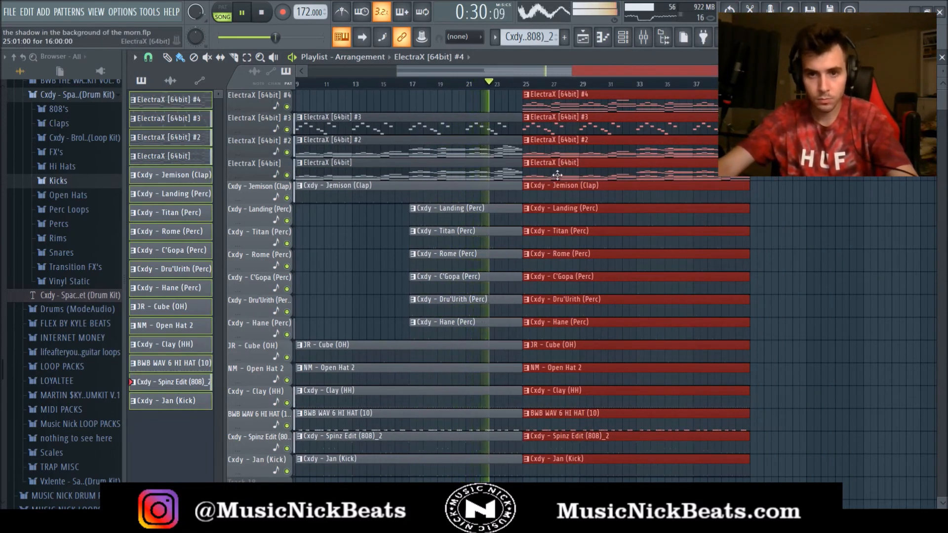
Delete the ElectraX, ElectraX #2, ElectraX #3 and Jan kick clips from the section starting at bar 25
right_click(578, 173)
right_click(577, 157)
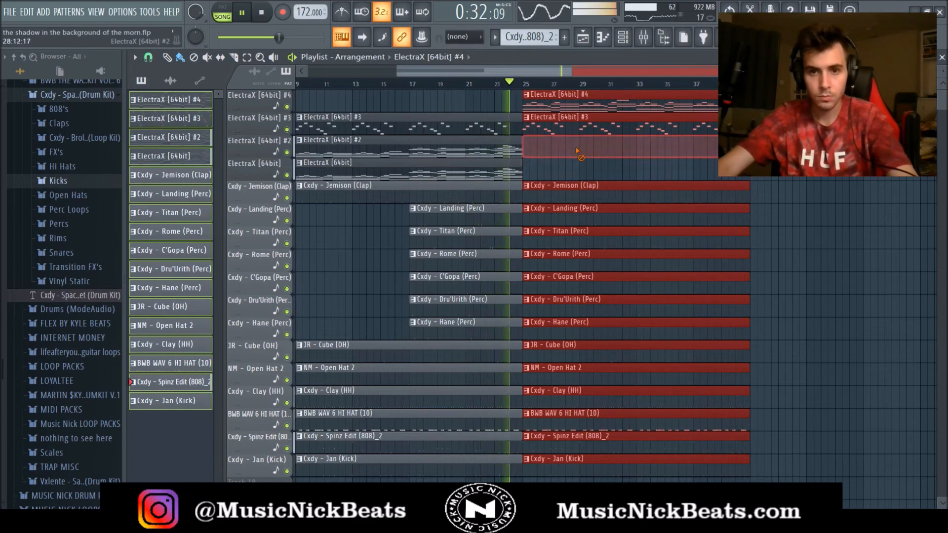
right_click(580, 132)
ctrl+click(715, 152)
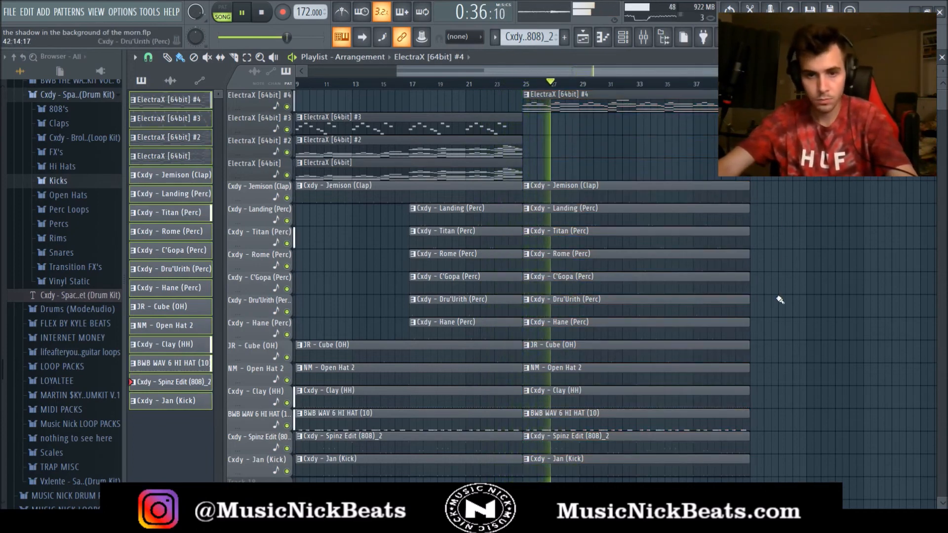
right_click(715, 460)
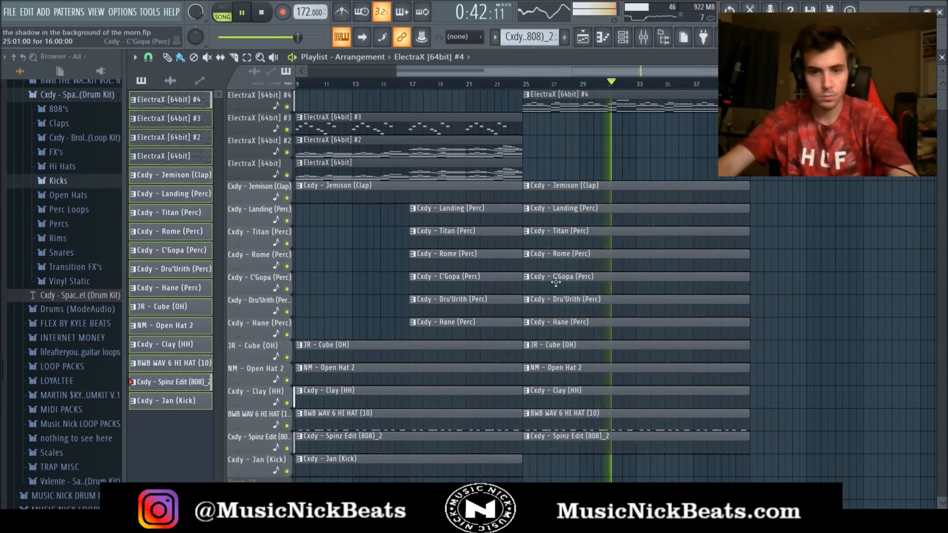
Build reduced eight-bar drum sections at bars 33 and 41, and duplicate the sections to extend the arrangement past bar 97
drag(783, 314, 706, 242)
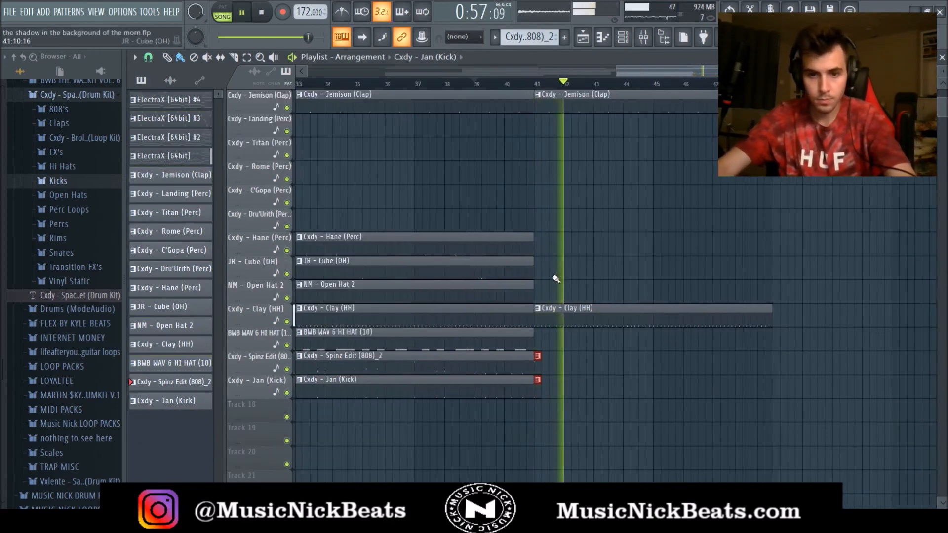
scroll(563, 277, down, 2)
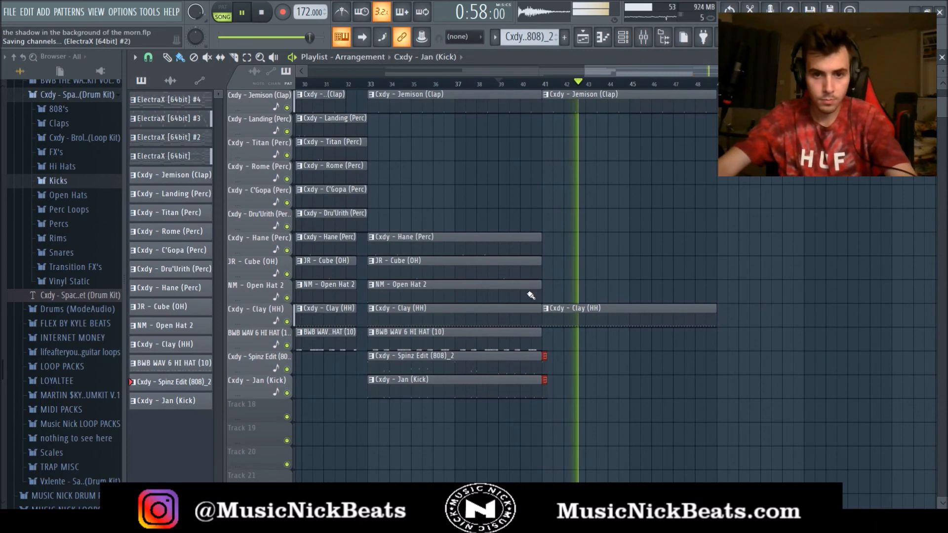
scroll(530, 295, down, 1)
drag(447, 295, 581, 300)
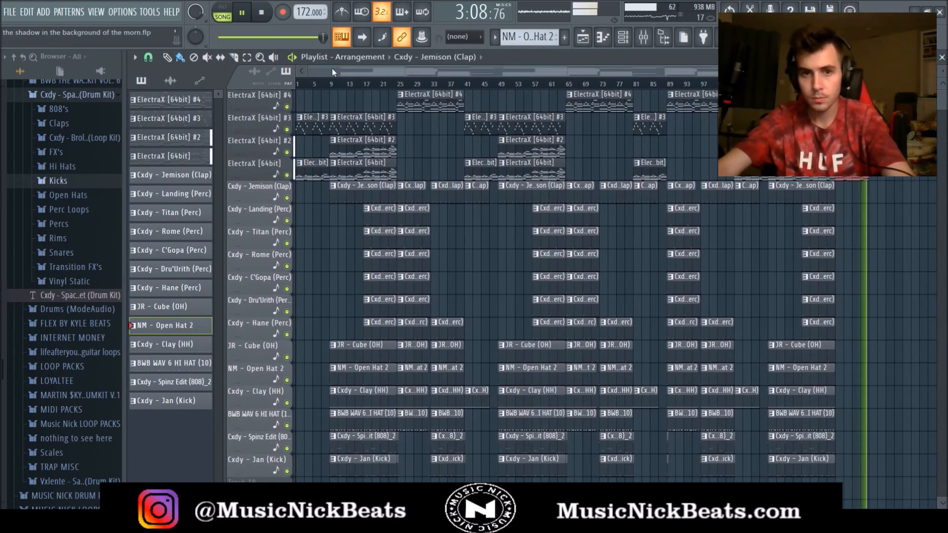
Stop playback and save the project
click(262, 12)
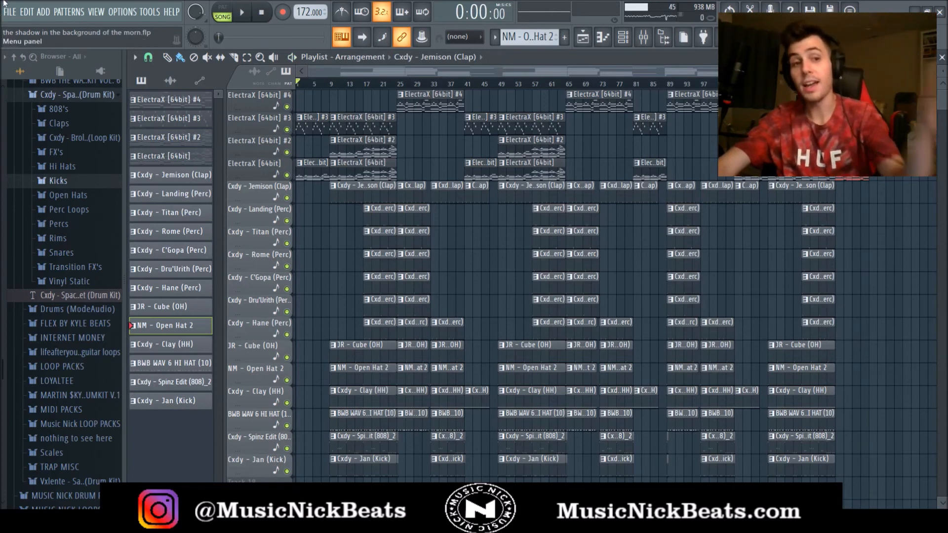
click(10, 12)
click(23, 63)
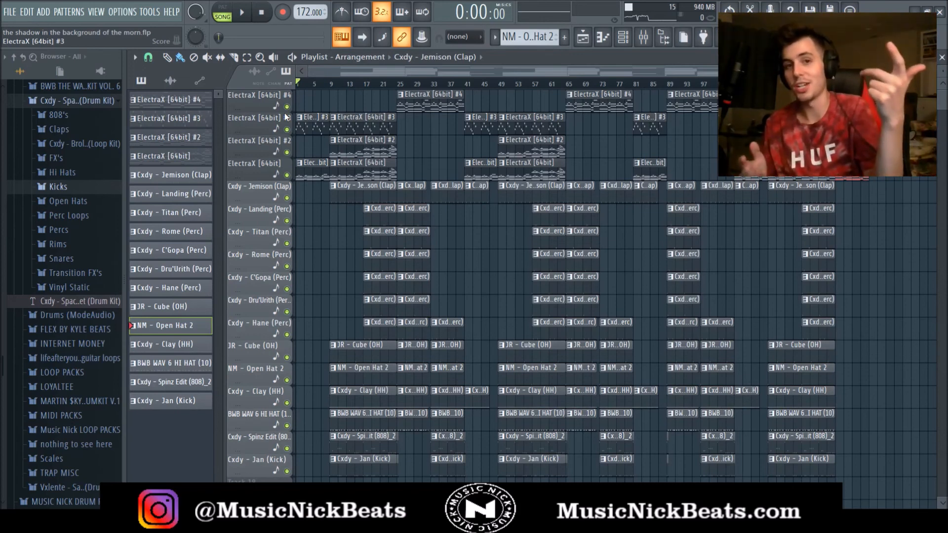
Play the finished arrangement from the start
click(242, 12)
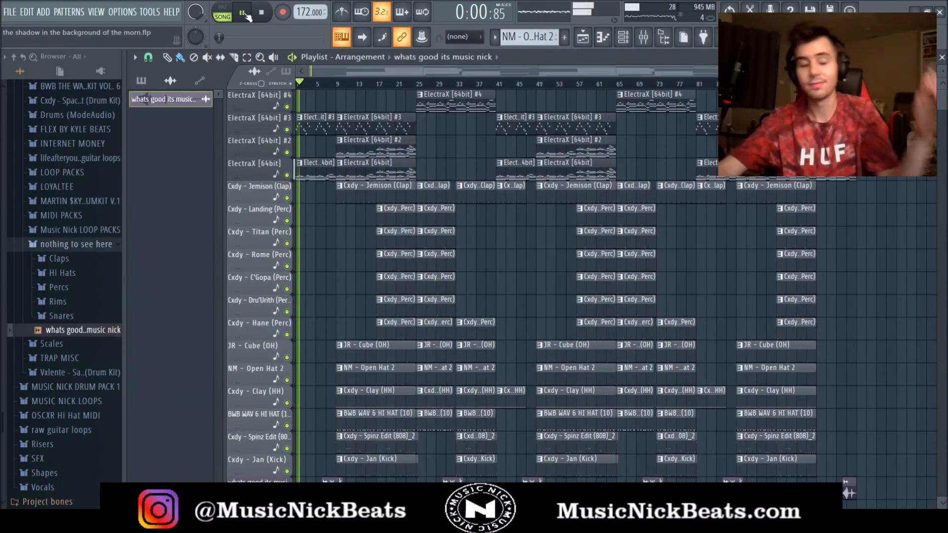